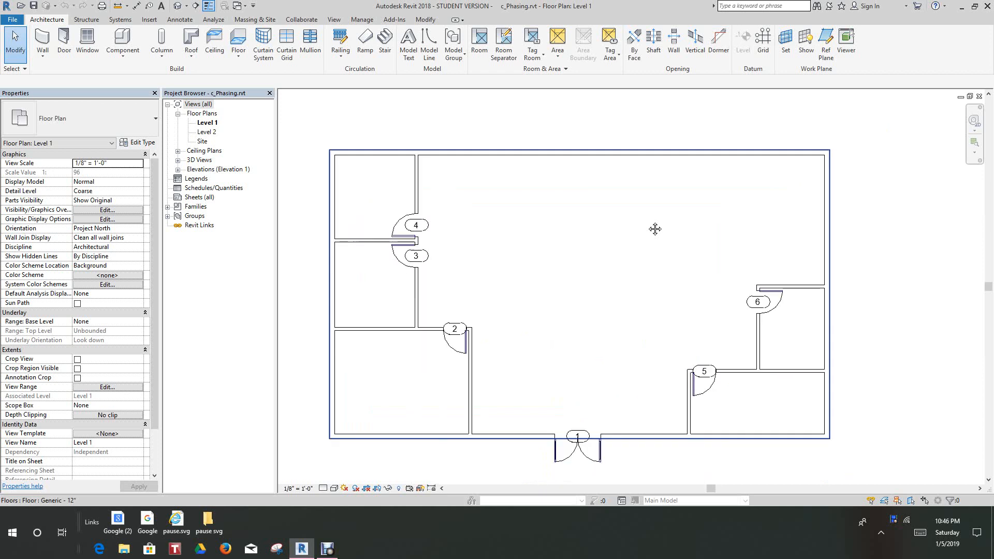
- Select the upper exterior wall of the Level 1 floor plan, examine its phasing properties, and clear the selection
{"action": "middle_click_drag", "start_coordinate": [655, 229], "coordinate": [669, 212]}
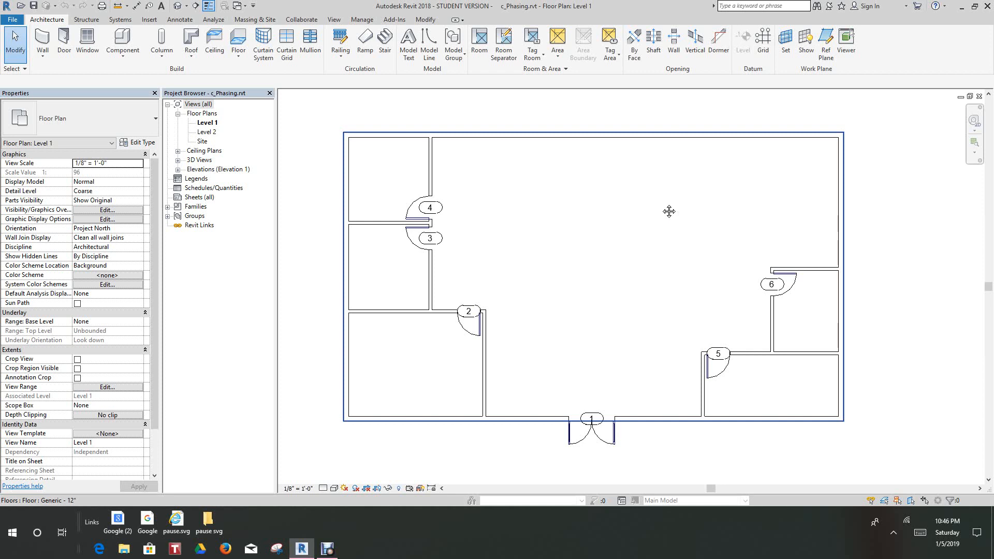
{"action": "scroll", "coordinate": [669, 211], "scroll_direction": "down", "scroll_amount": 3}
{"action": "middle_click_drag", "start_coordinate": [659, 227], "coordinate": [590, 274]}
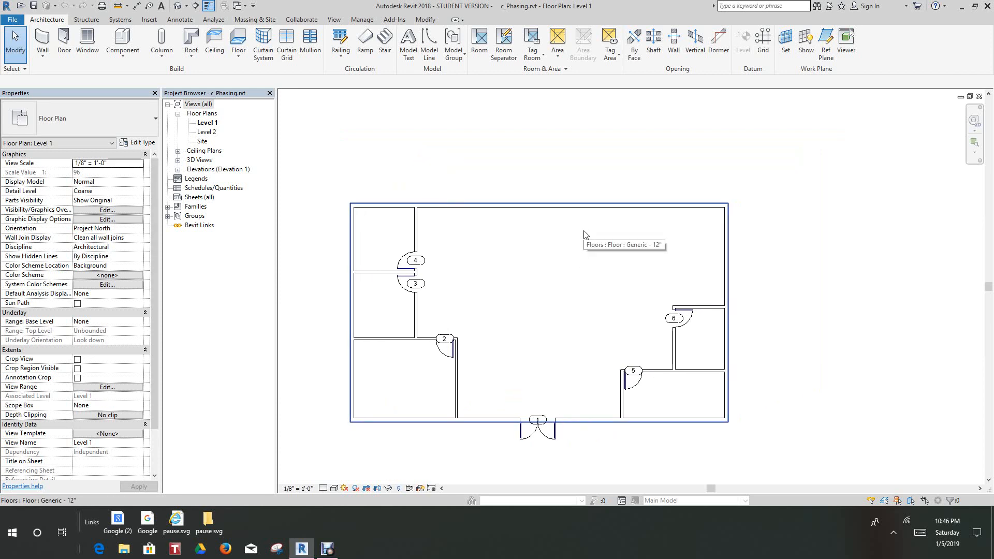
{"action": "scroll", "coordinate": [583, 234], "scroll_direction": "up", "scroll_amount": 2}
{"action": "left_click", "coordinate": [569, 210]}
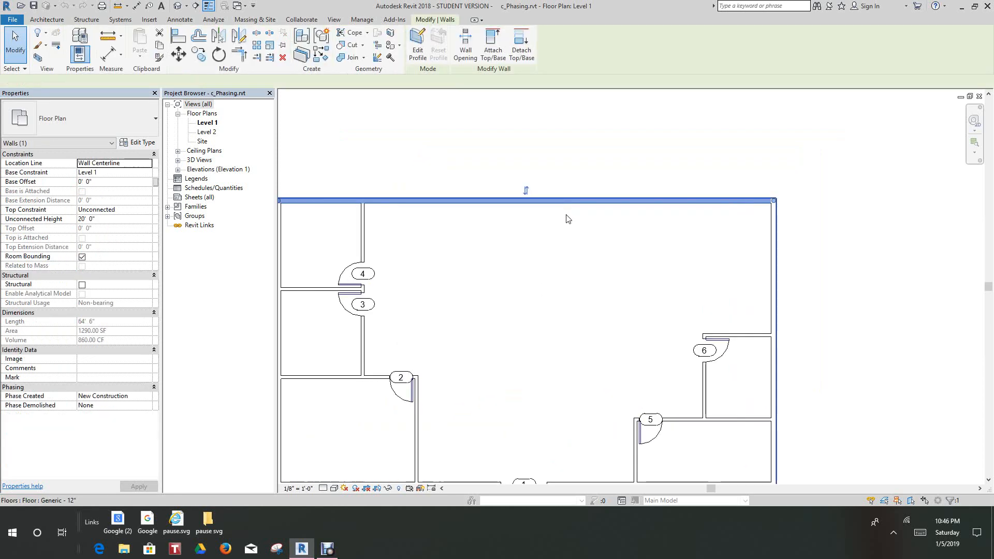
{"action": "scroll", "coordinate": [592, 243], "scroll_direction": "down", "scroll_amount": 2}
{"action": "middle_click_drag", "start_coordinate": [592, 244], "coordinate": [630, 250]}
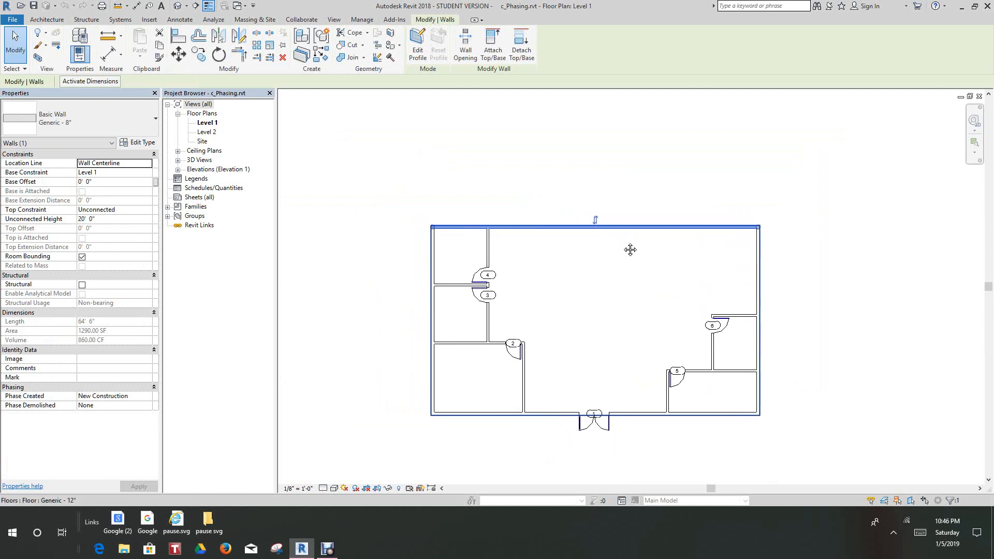
{"action": "scroll", "coordinate": [630, 249], "scroll_direction": "down", "scroll_amount": 1}
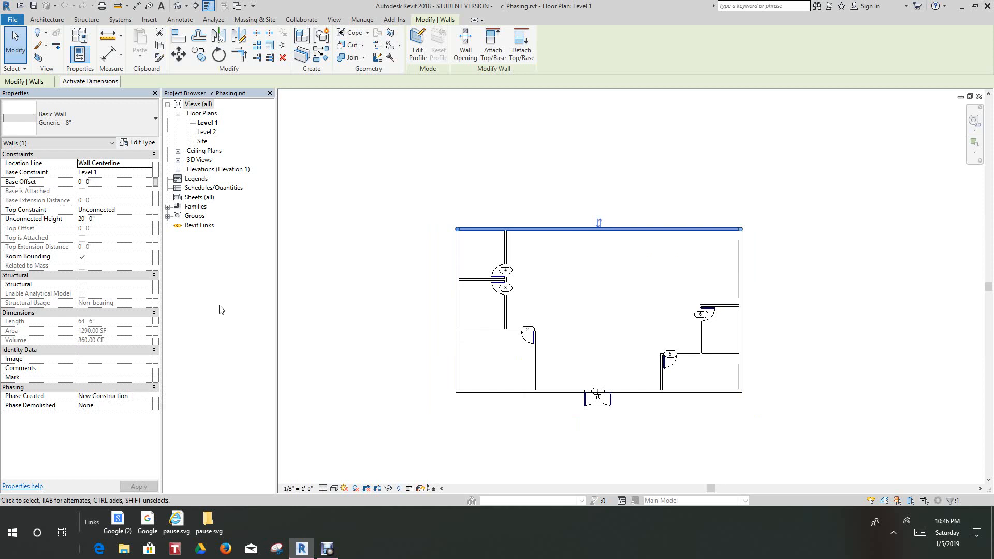
{"action": "right_click", "coordinate": [595, 184]}
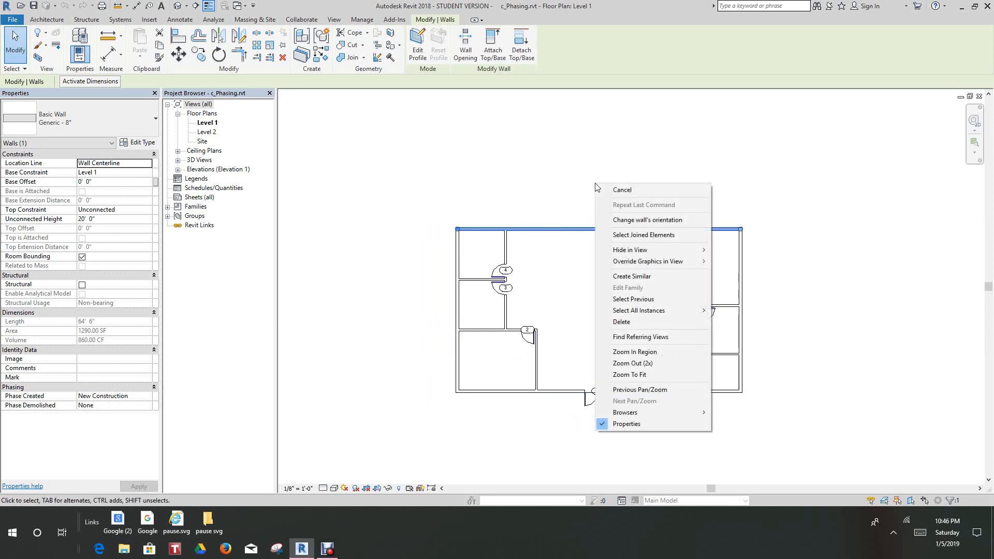
{"action": "left_click", "coordinate": [621, 190]}
{"action": "scroll", "coordinate": [619, 187], "scroll_direction": "down", "scroll_amount": 2}
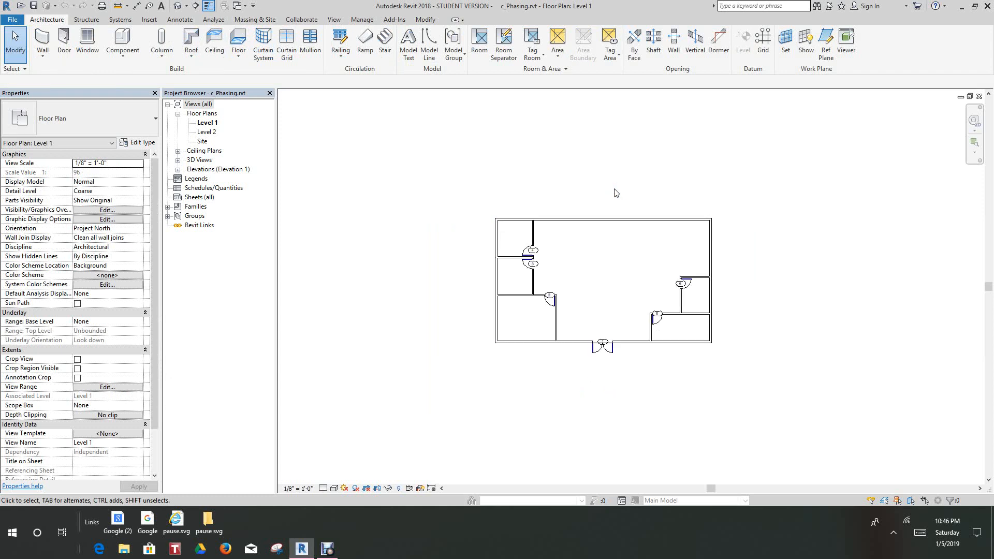
{"action": "middle_click_drag", "start_coordinate": [619, 191], "coordinate": [610, 142]}
{"action": "scroll", "coordinate": [600, 180], "scroll_direction": "up", "scroll_amount": 5}
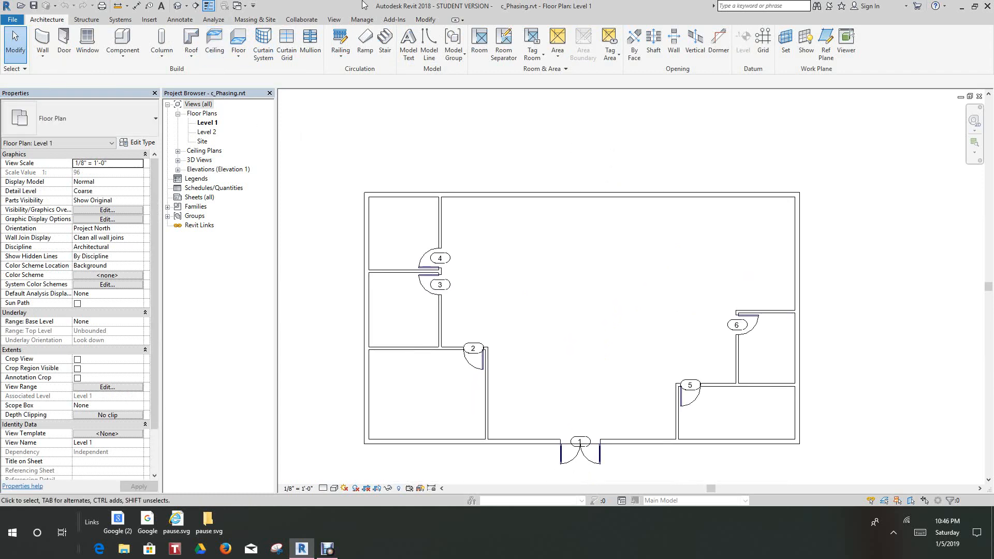
- Open the project's phasing settings and rename the Existing phase to "As-Built"
{"action": "left_click", "coordinate": [357, 20]}
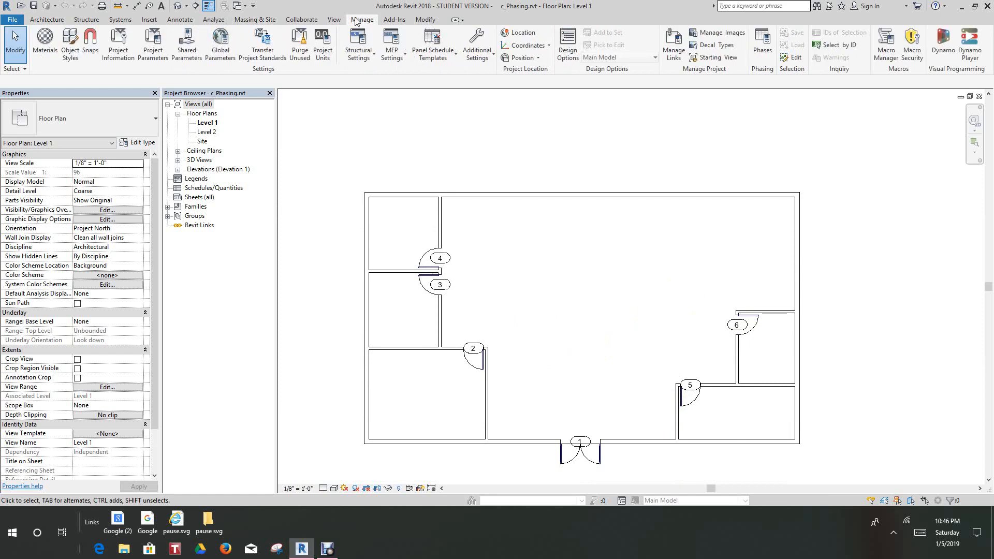
{"action": "left_click", "coordinate": [765, 44]}
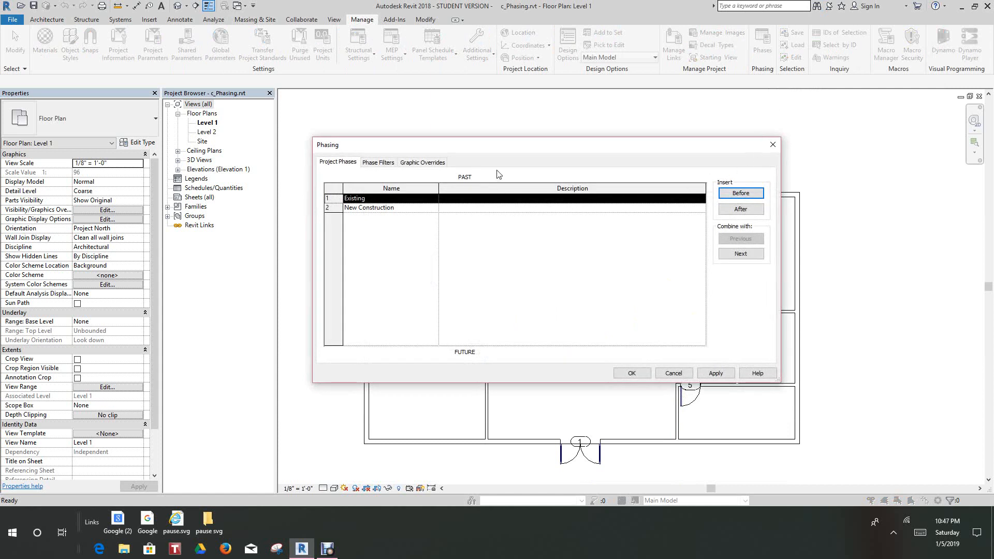
{"action": "left_click_drag", "start_coordinate": [495, 151], "coordinate": [538, 162]}
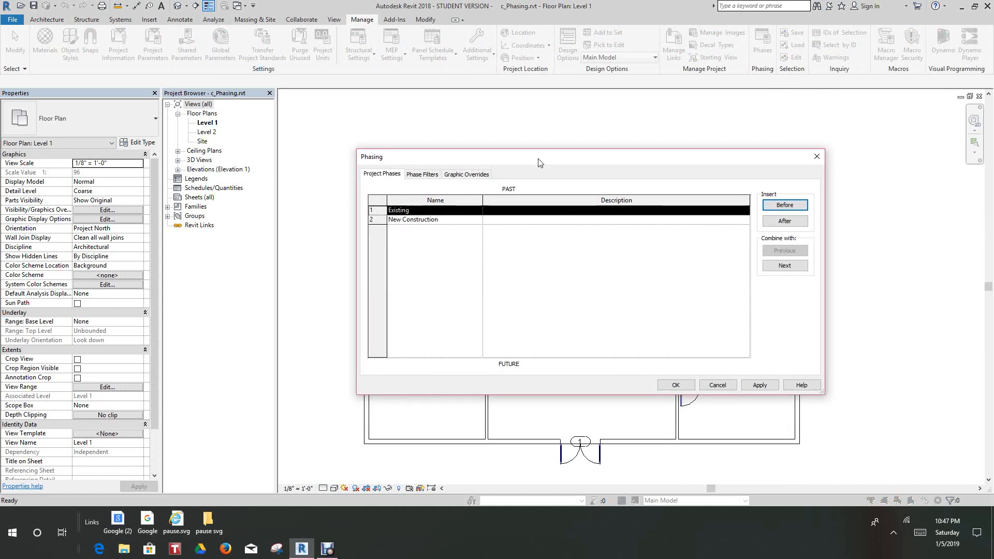
{"action": "left_click", "coordinate": [425, 209]}
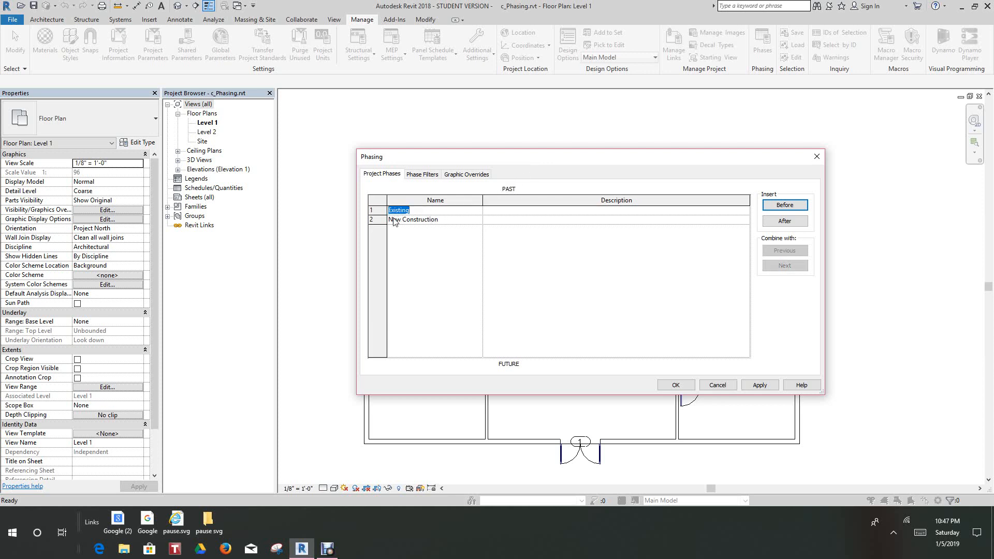
{"action": "type", "text": "As-Built"}
- Rename the New Construction phase to "2000 Model"
{"action": "left_click", "coordinate": [445, 220]}
{"action": "left_click", "coordinate": [445, 220]}
{"action": "left_click_drag", "start_coordinate": [445, 220], "coordinate": [385, 234]}
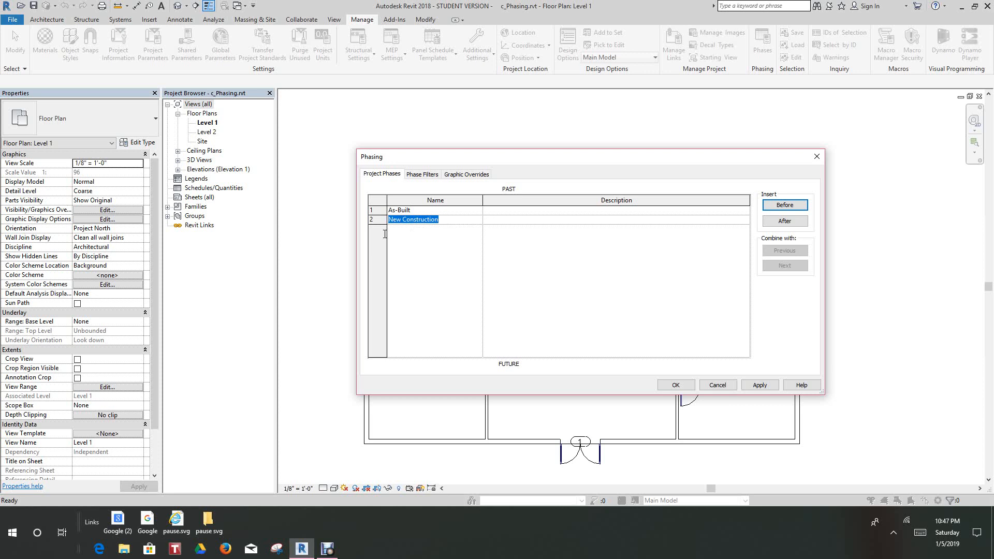
{"action": "type", "text": "2000 Model"}
- Insert a third project phase after 2000 Model and name it "2010 Model"
{"action": "left_click", "coordinate": [783, 222]}
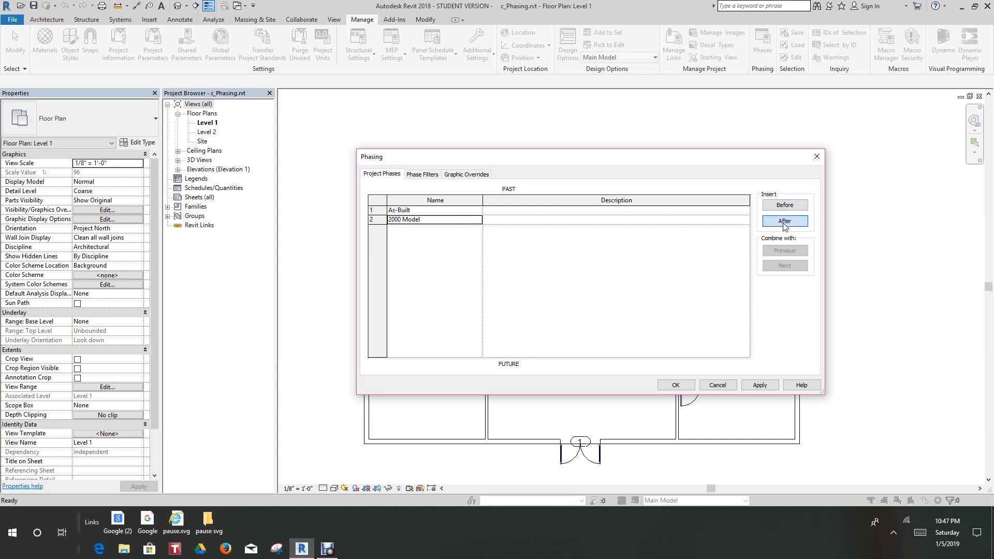
{"action": "left_click", "coordinate": [784, 222]}
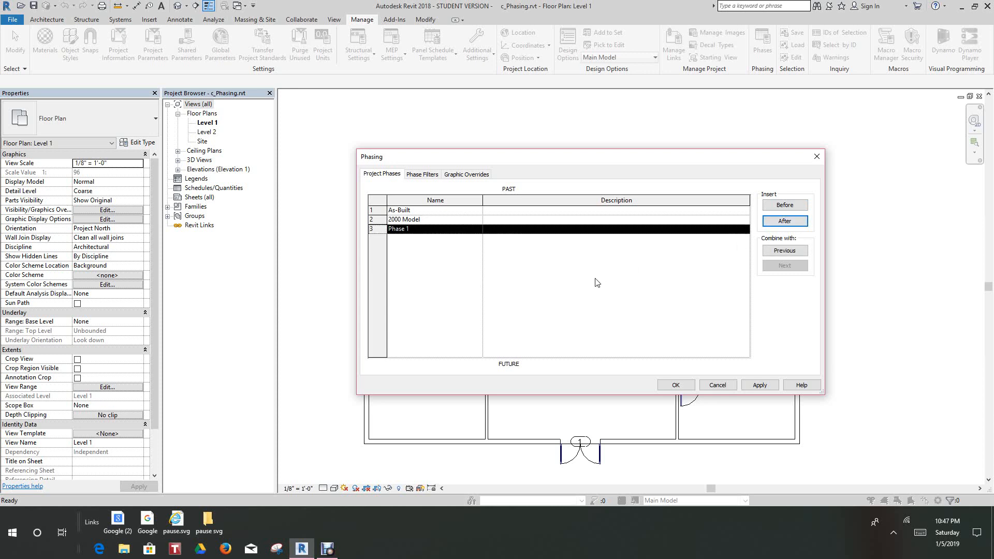
{"action": "left_click", "coordinate": [405, 233]}
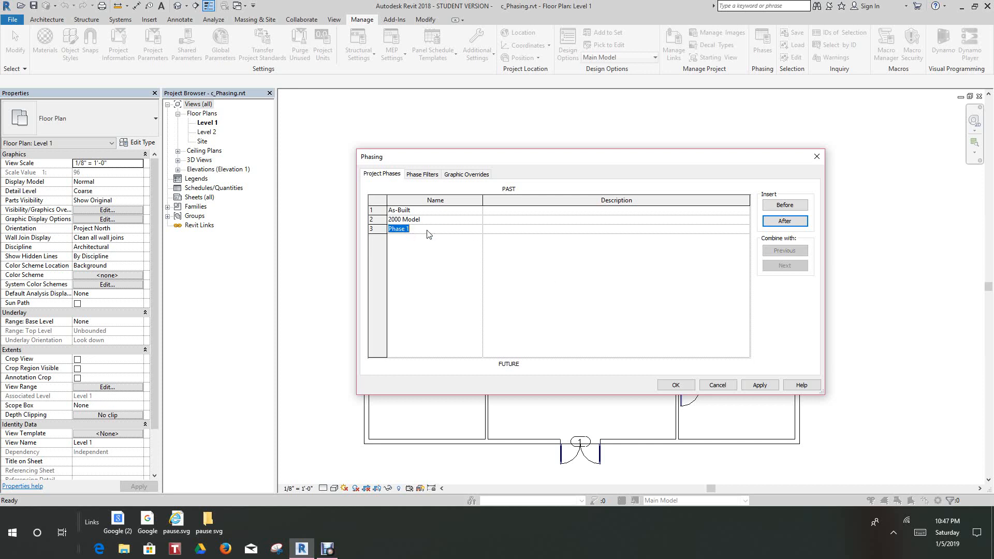
{"action": "left_click", "coordinate": [405, 233]}
{"action": "left_click_drag", "start_coordinate": [404, 232], "coordinate": [370, 236]}
{"action": "type", "text": "2010 Model"}
{"action": "left_click_drag", "start_coordinate": [550, 158], "coordinate": [491, 154]}
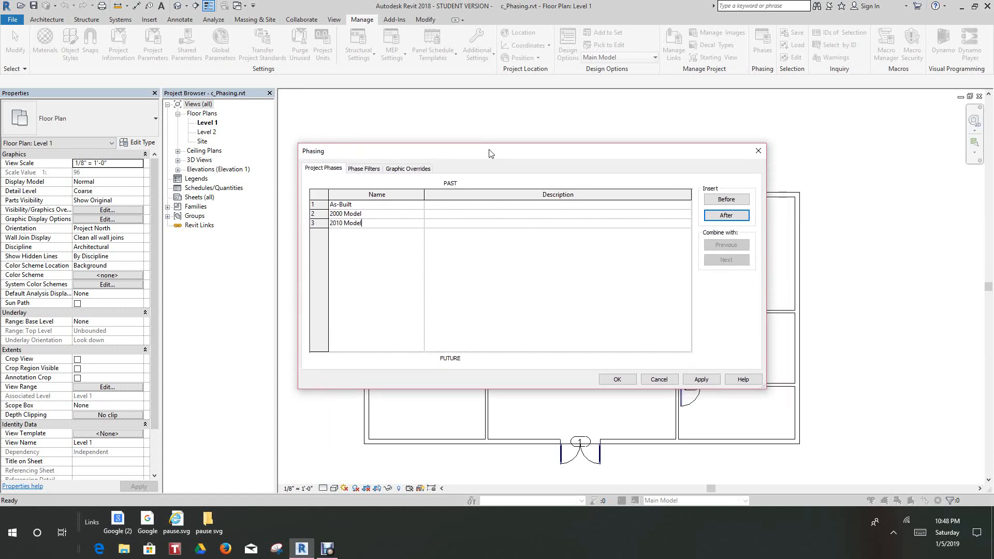
- In the phase graphic overrides, set the projection/surface line color of the Existing status to Green
{"action": "left_click", "coordinate": [407, 169]}
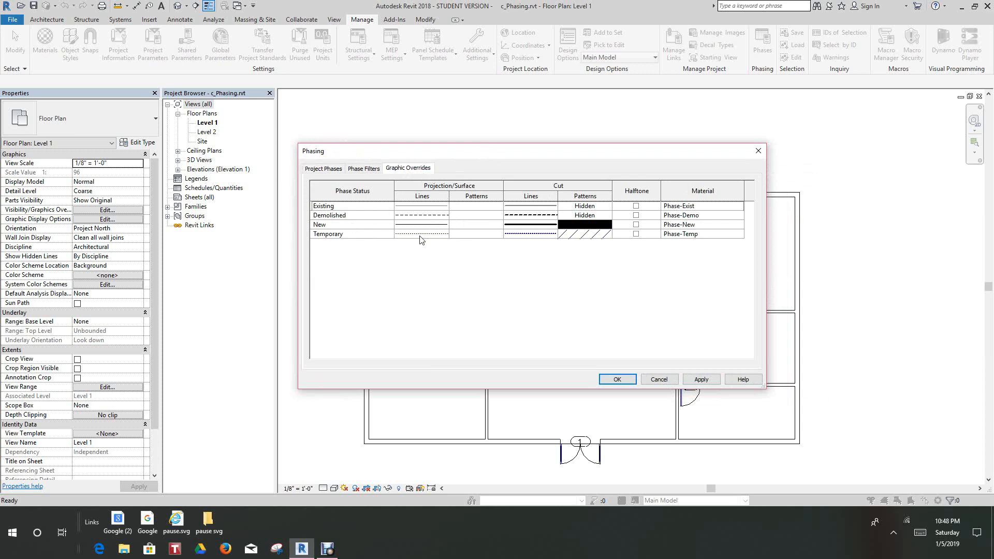
{"action": "left_click", "coordinate": [419, 209]}
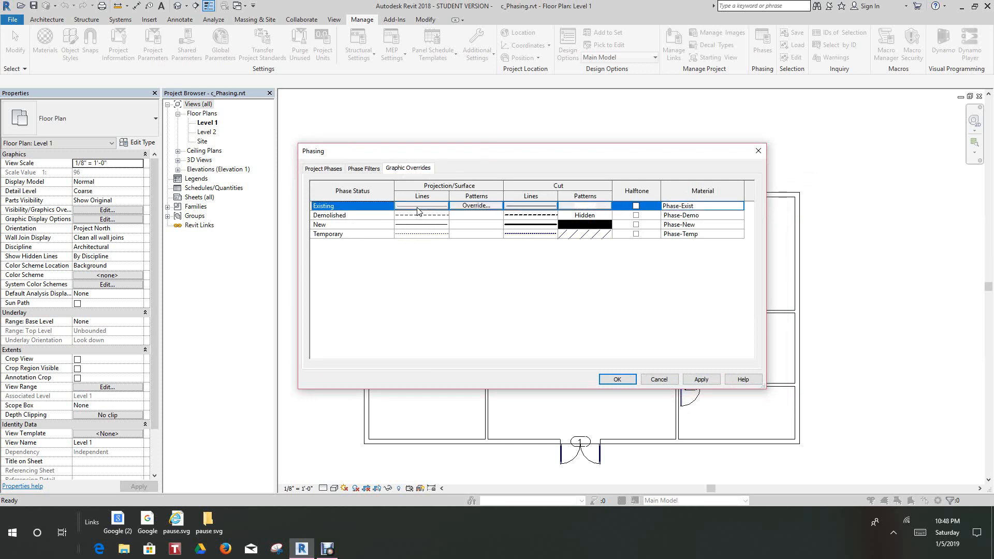
{"action": "left_click", "coordinate": [418, 208]}
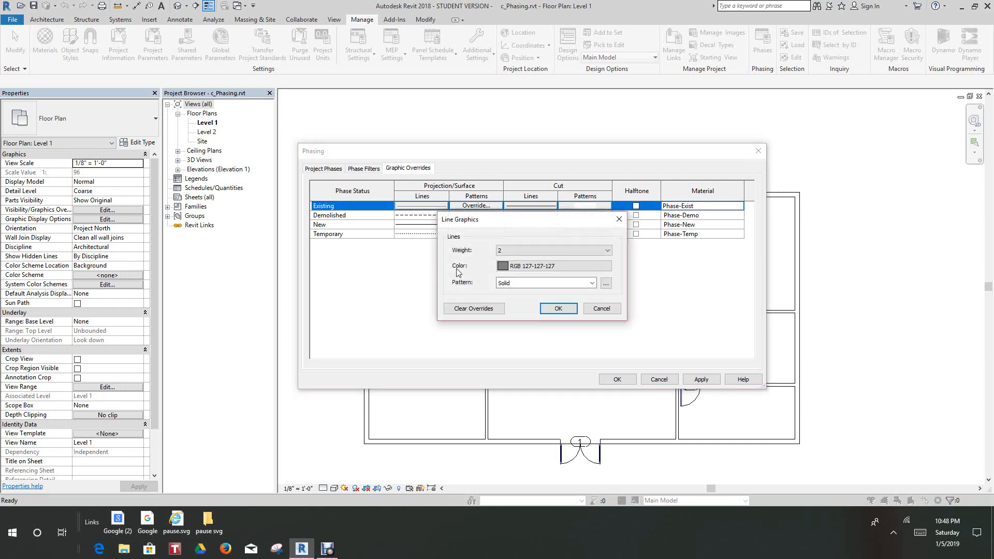
{"action": "left_click", "coordinate": [559, 266]}
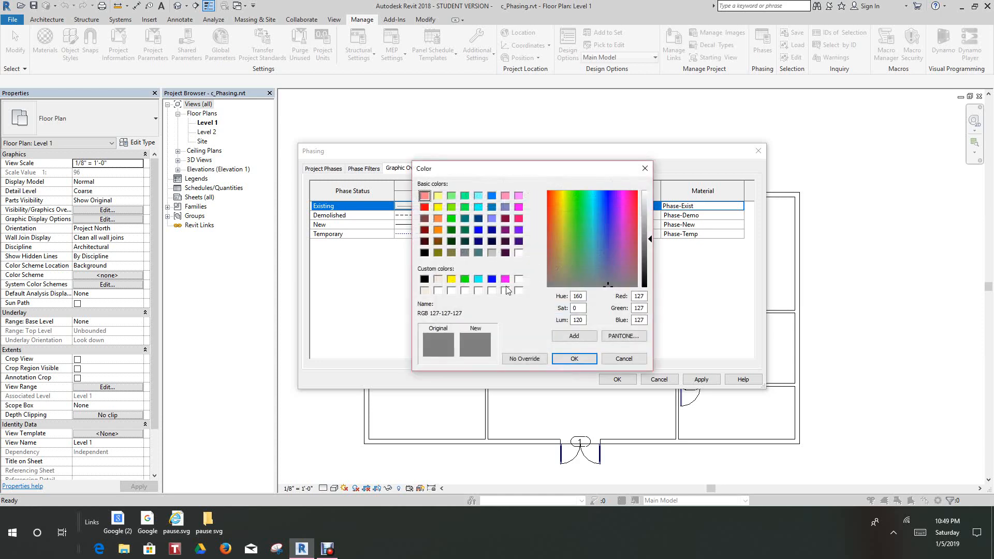
{"action": "left_click", "coordinate": [465, 279]}
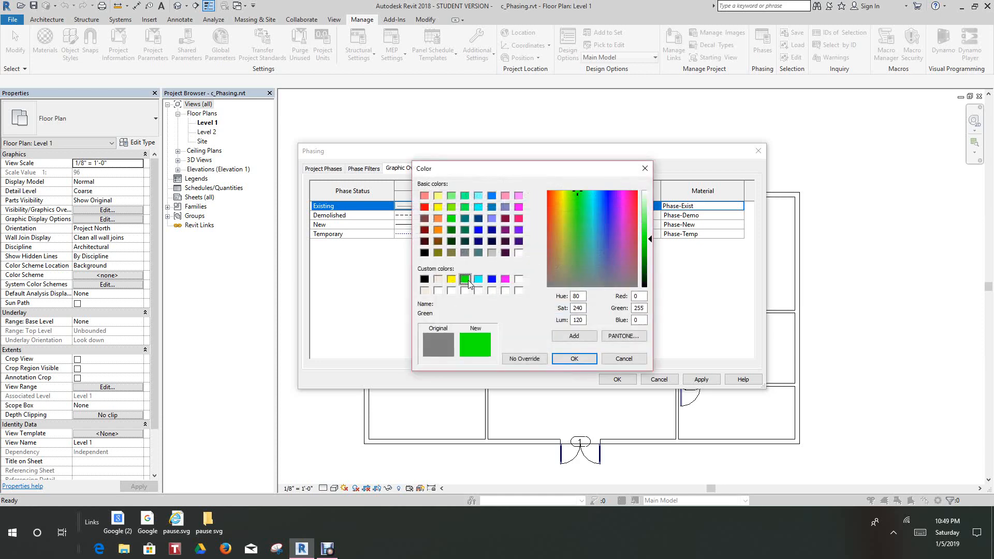
{"action": "left_click", "coordinate": [573, 358]}
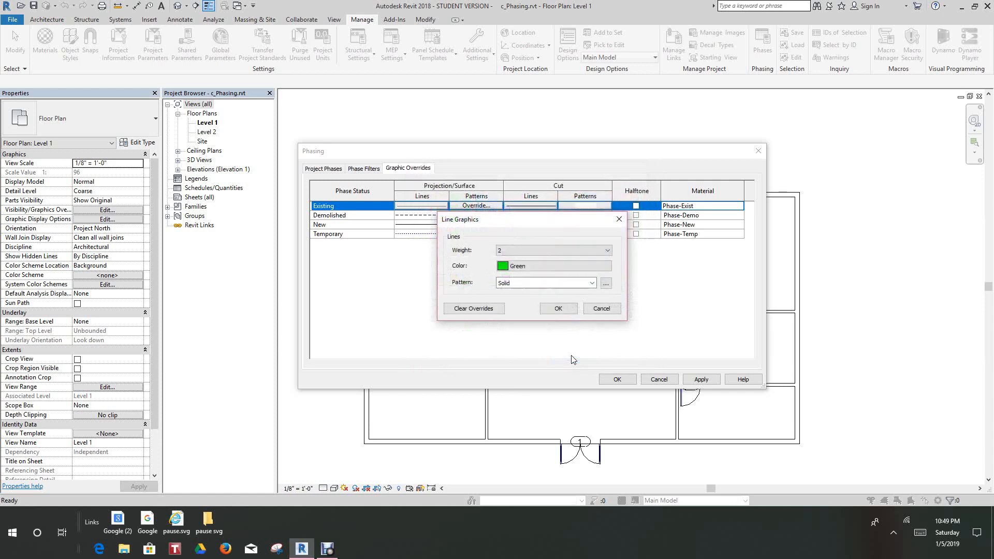
{"action": "left_click", "coordinate": [554, 309]}
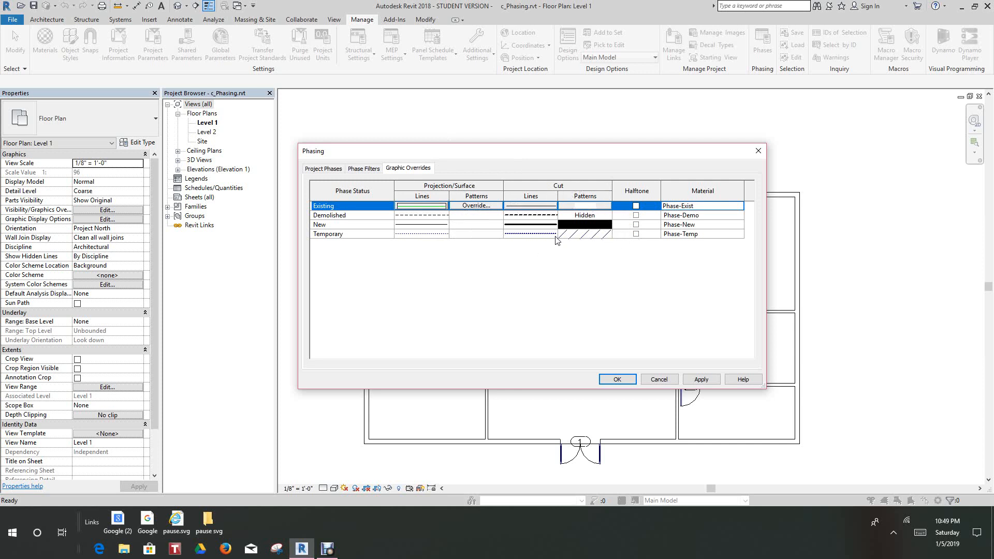
- Set the cut line color of the Existing phase status to Green
{"action": "left_click", "coordinate": [532, 210]}
{"action": "left_click", "coordinate": [532, 209]}
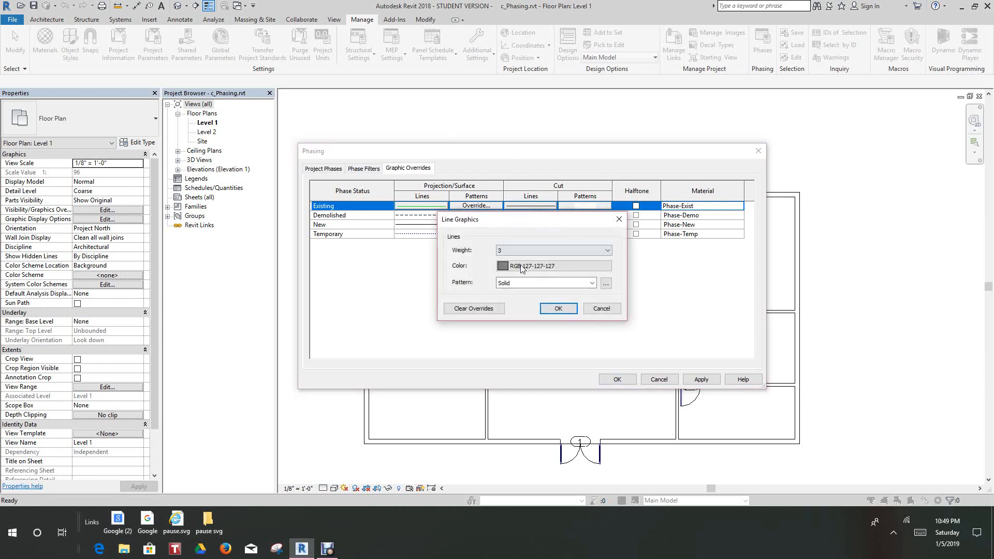
{"action": "left_click", "coordinate": [504, 269]}
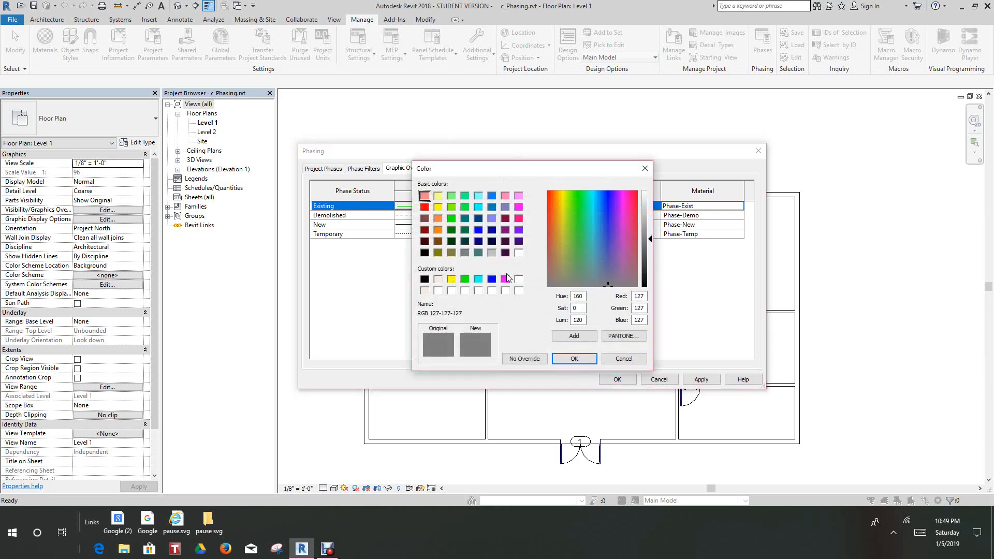
{"action": "left_click", "coordinate": [465, 279]}
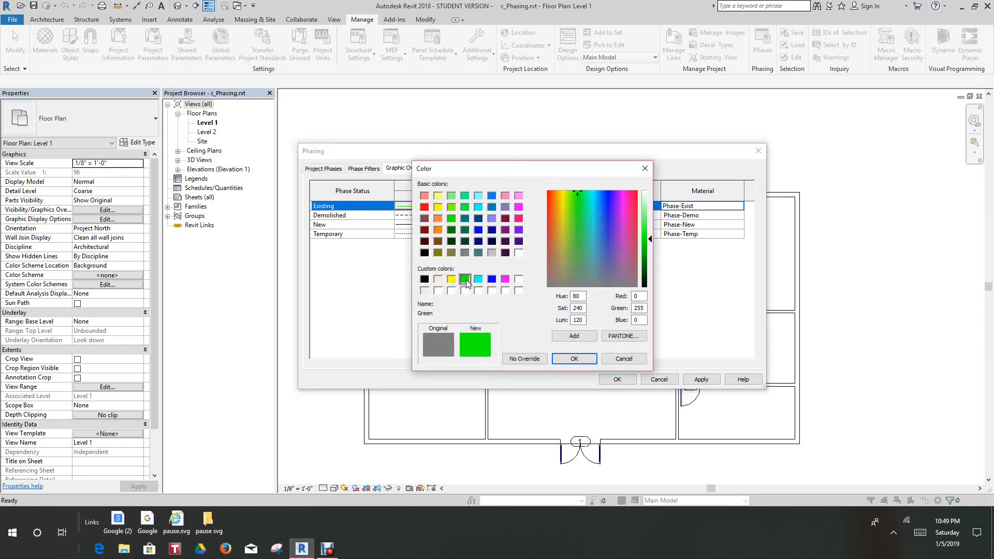
{"action": "left_click", "coordinate": [574, 359]}
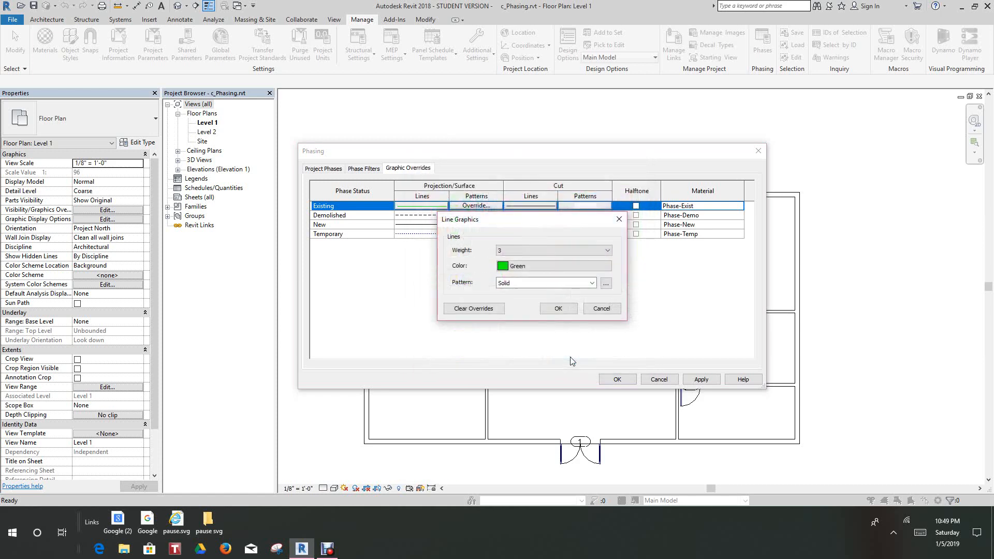
{"action": "left_click", "coordinate": [559, 311]}
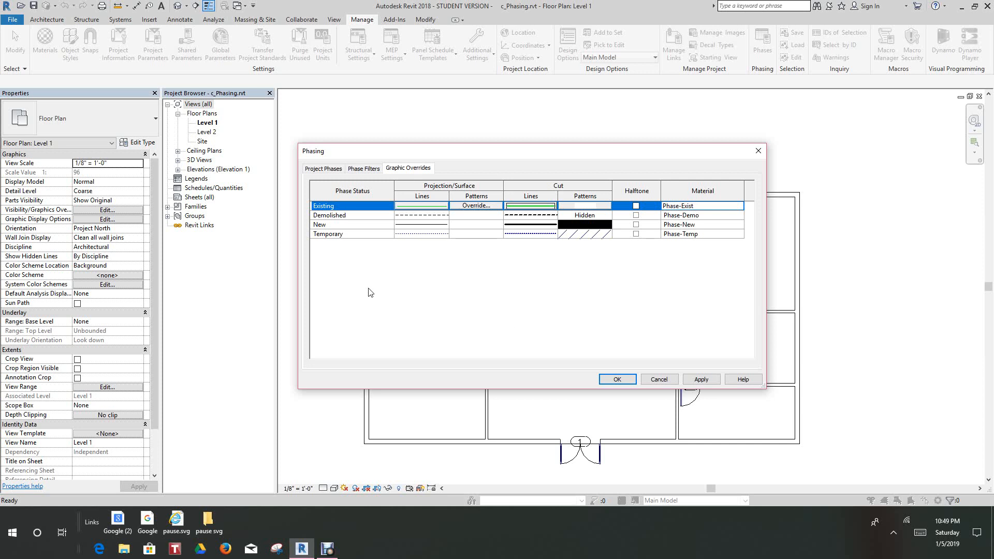
- Set the projection/surface line color of the Demolished phase status to Blue
{"action": "left_click", "coordinate": [363, 215]}
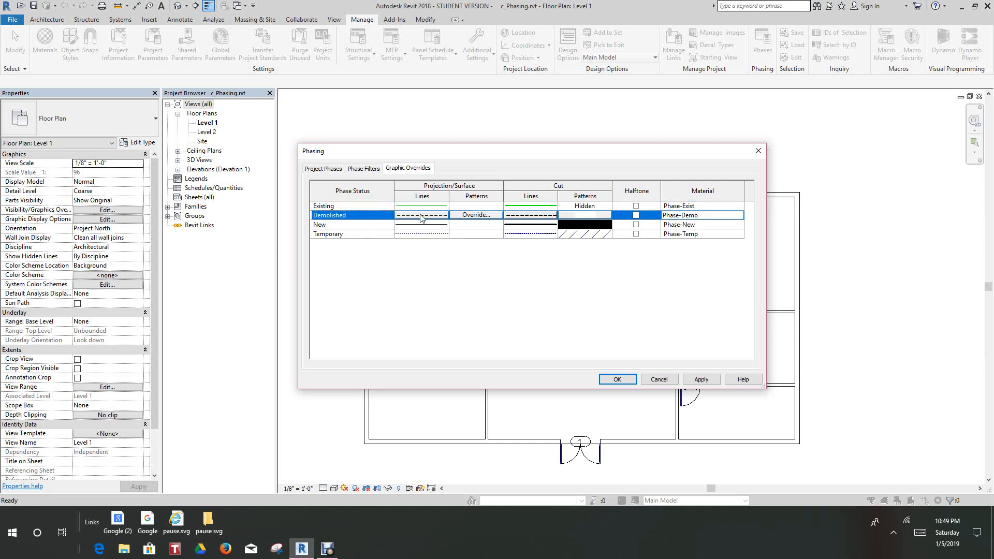
{"action": "left_click", "coordinate": [420, 218]}
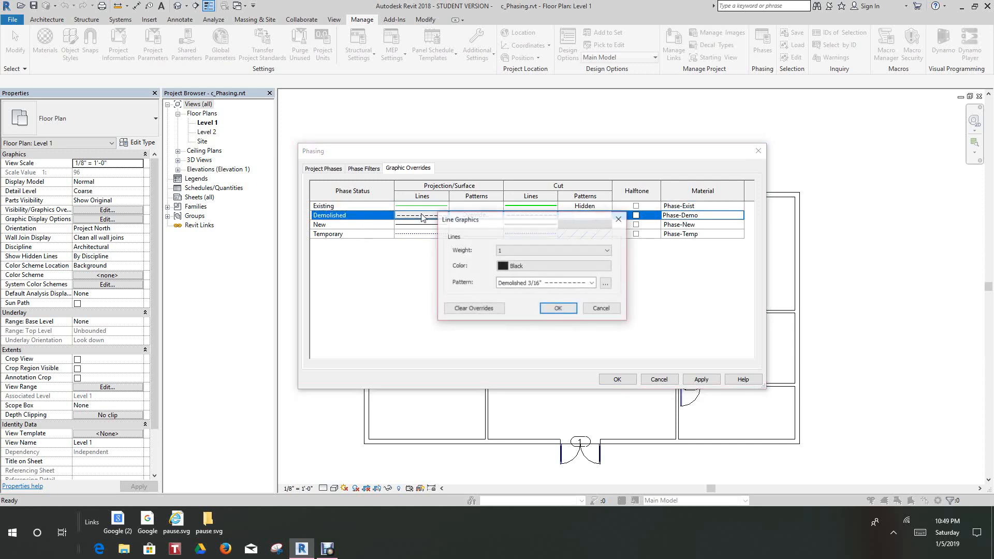
{"action": "left_click", "coordinate": [512, 266]}
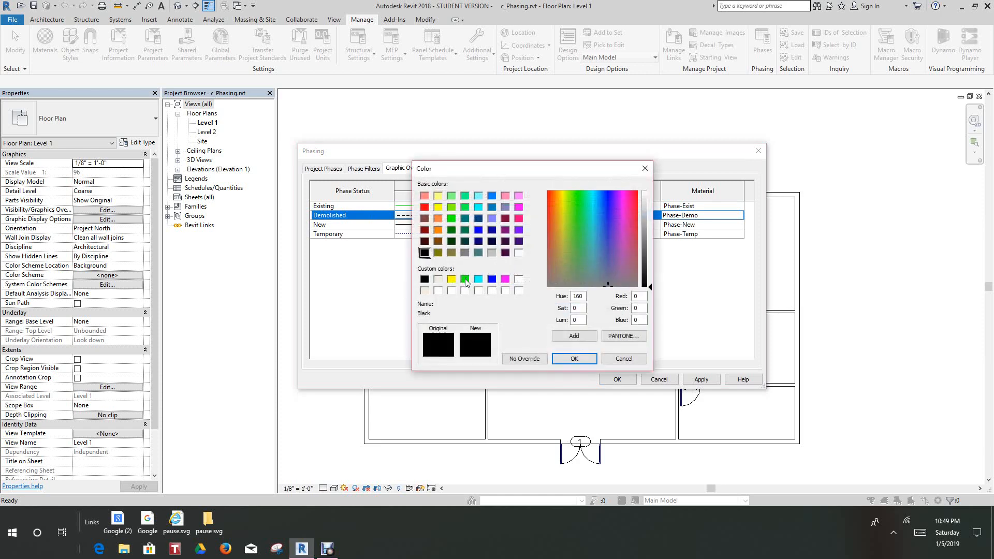
{"action": "left_click", "coordinate": [491, 279]}
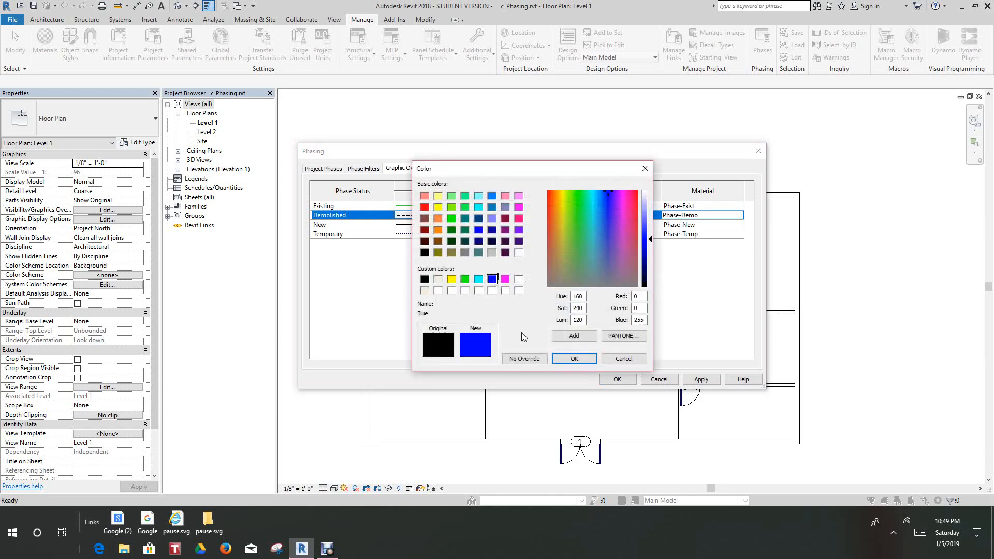
{"action": "left_click", "coordinate": [572, 360]}
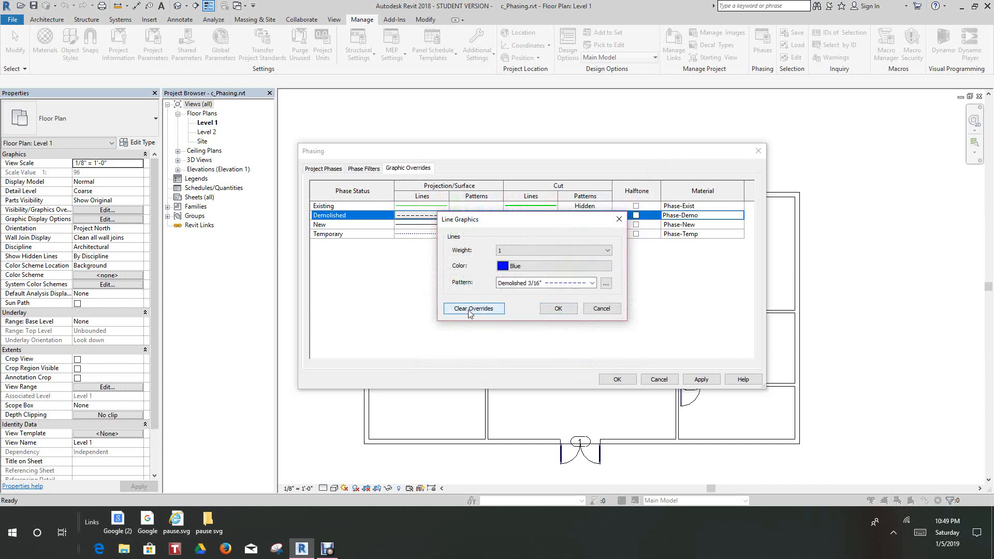
{"action": "left_click", "coordinate": [555, 308]}
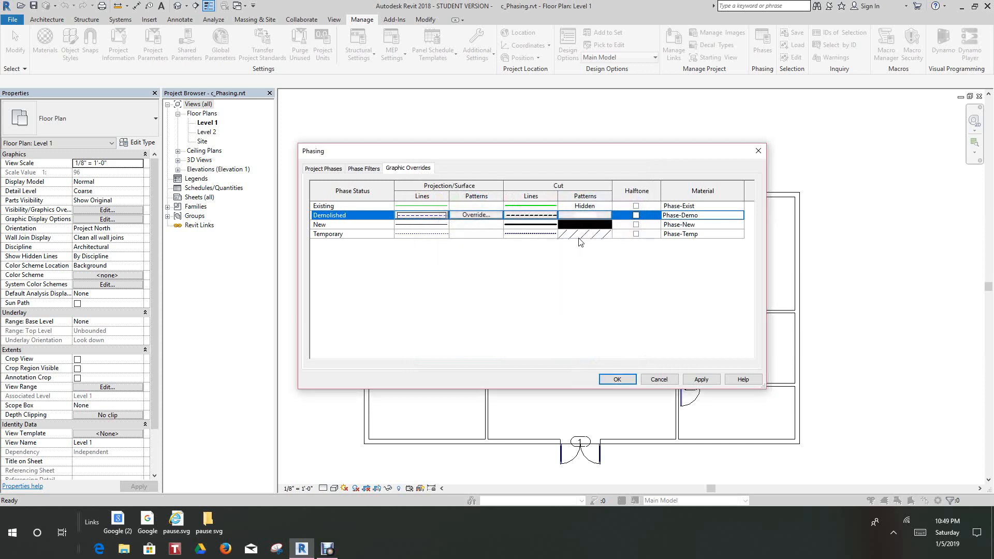
- Set the cut line color of the Demolished phase status to Blue
{"action": "left_click", "coordinate": [540, 219]}
{"action": "left_click", "coordinate": [539, 219]}
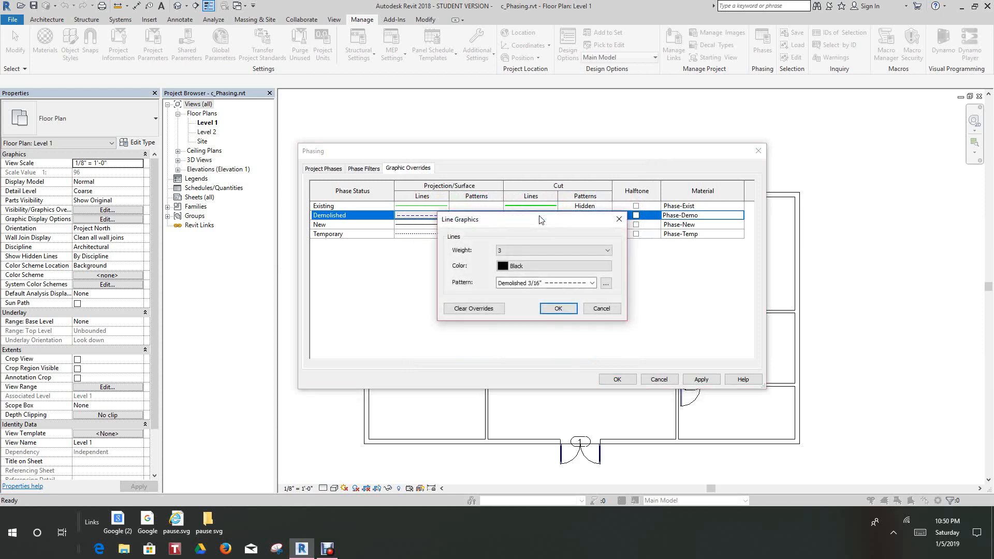
{"action": "left_click", "coordinate": [506, 266]}
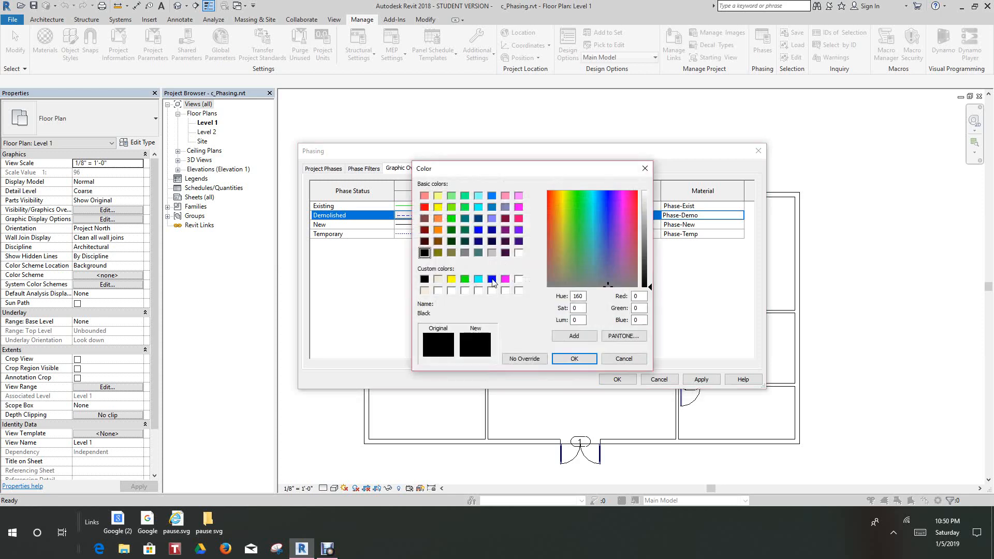
{"action": "left_click", "coordinate": [492, 279]}
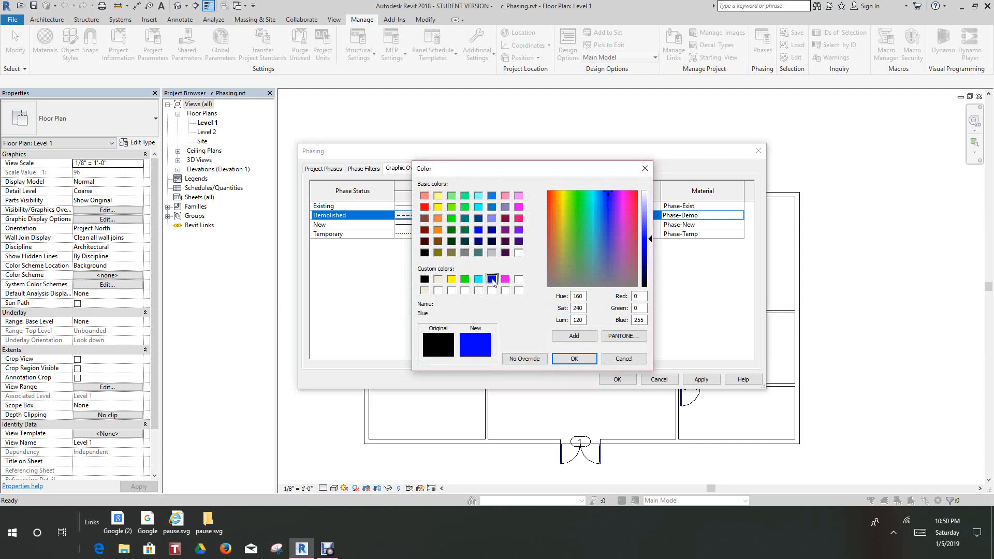
{"action": "left_click", "coordinate": [563, 359]}
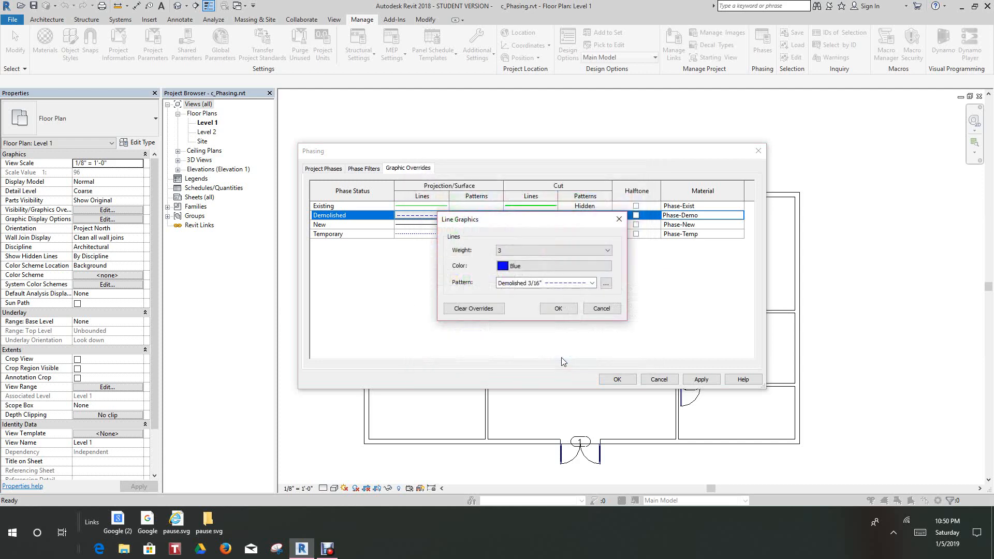
{"action": "left_click", "coordinate": [558, 309]}
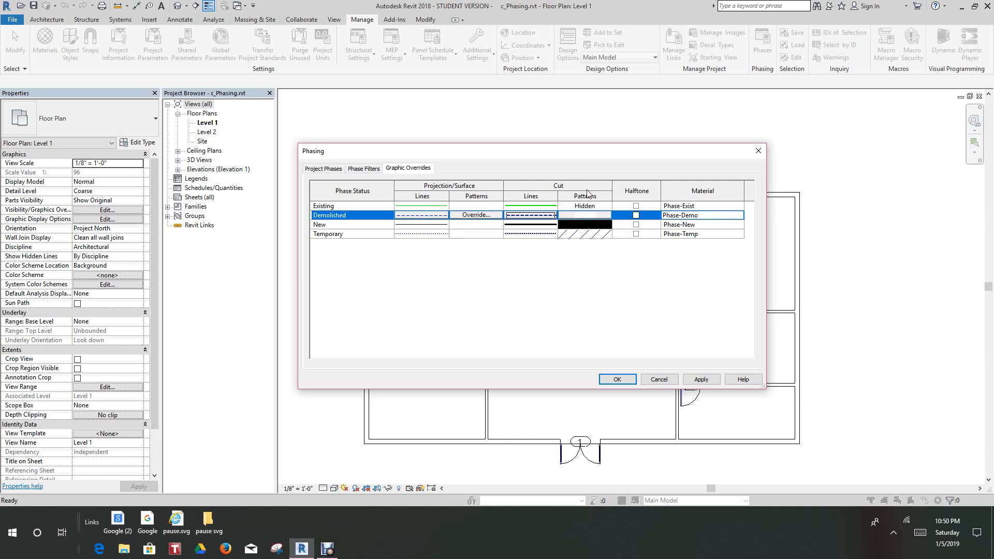
- Set the projection/surface line color of the New phase status to Magenta
{"action": "left_click", "coordinate": [417, 225]}
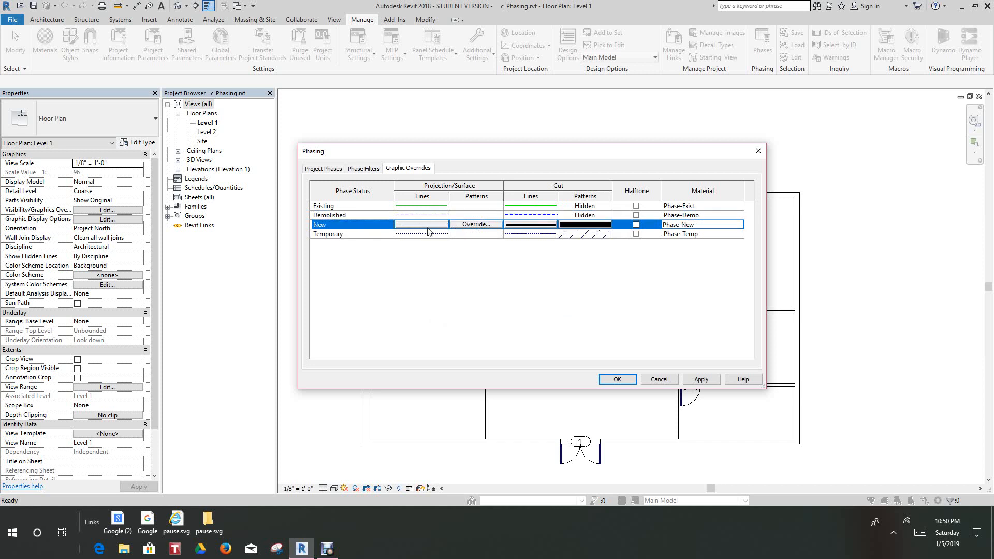
{"action": "left_click", "coordinate": [429, 226]}
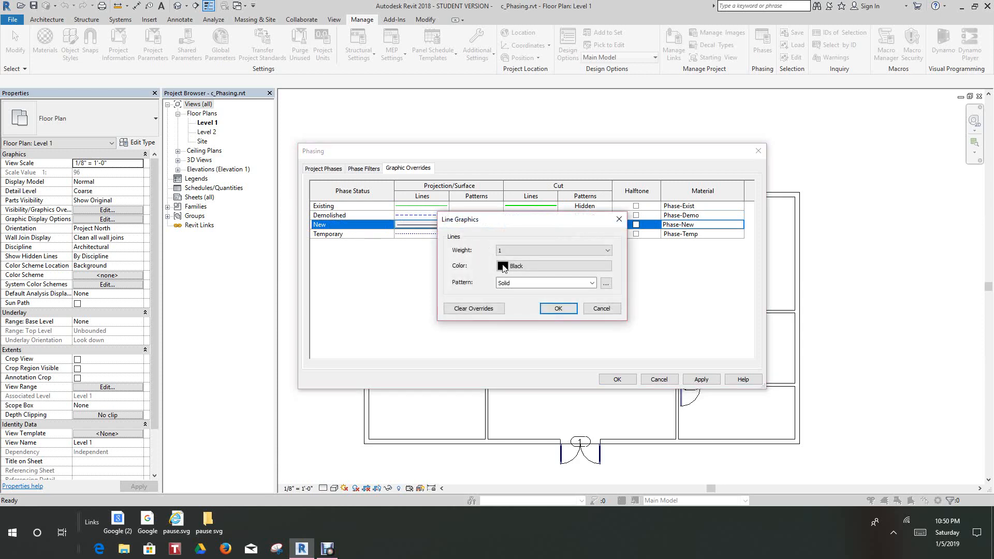
{"action": "left_click", "coordinate": [502, 266]}
{"action": "left_click", "coordinate": [505, 279]}
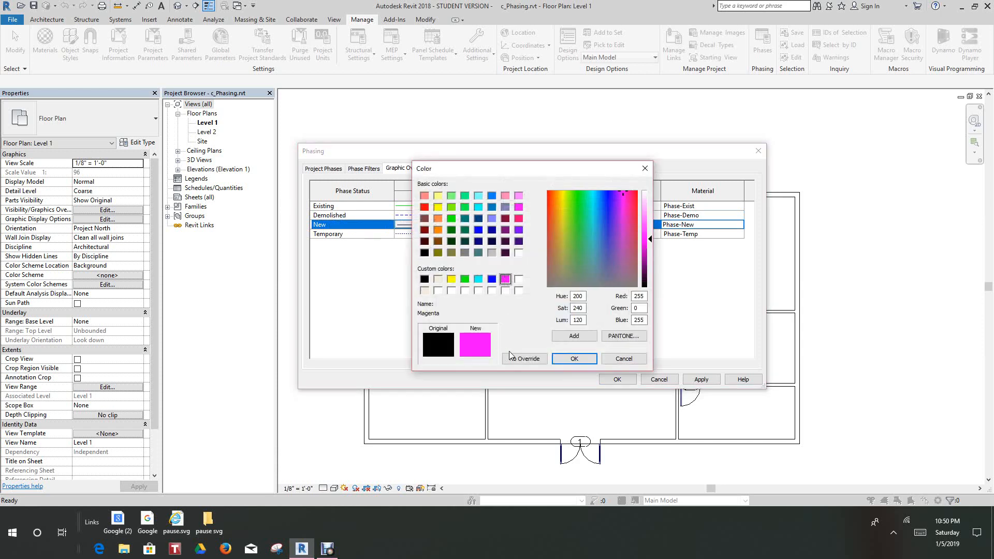
{"action": "left_click", "coordinate": [579, 359]}
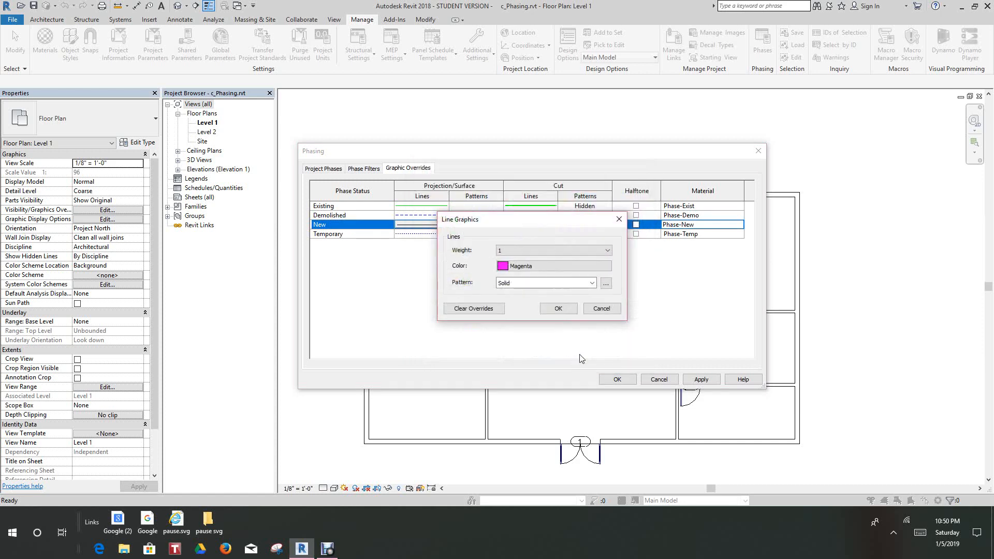
{"action": "left_click", "coordinate": [560, 309]}
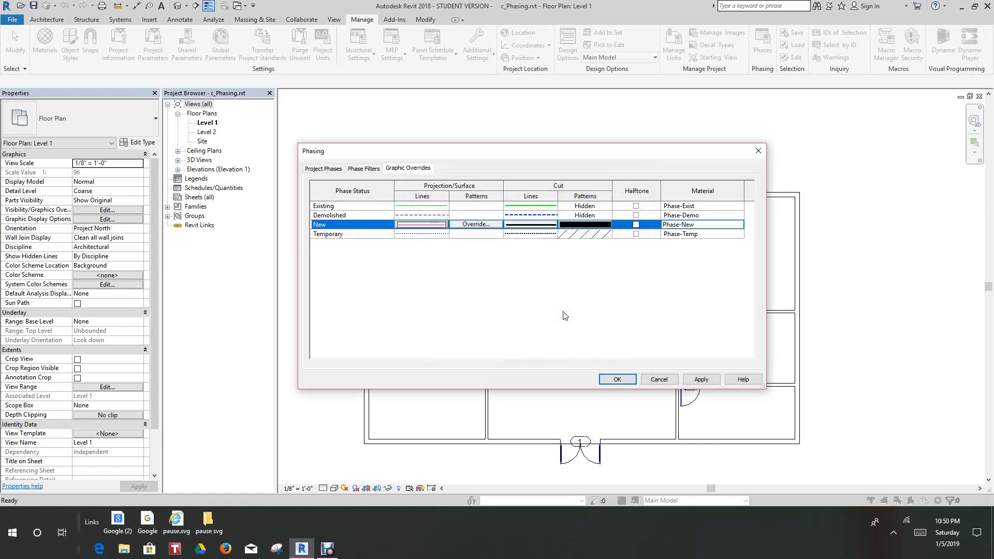
- Set the cut line color of the New phase status to Magenta
{"action": "left_click", "coordinate": [539, 225]}
{"action": "left_click", "coordinate": [539, 225]}
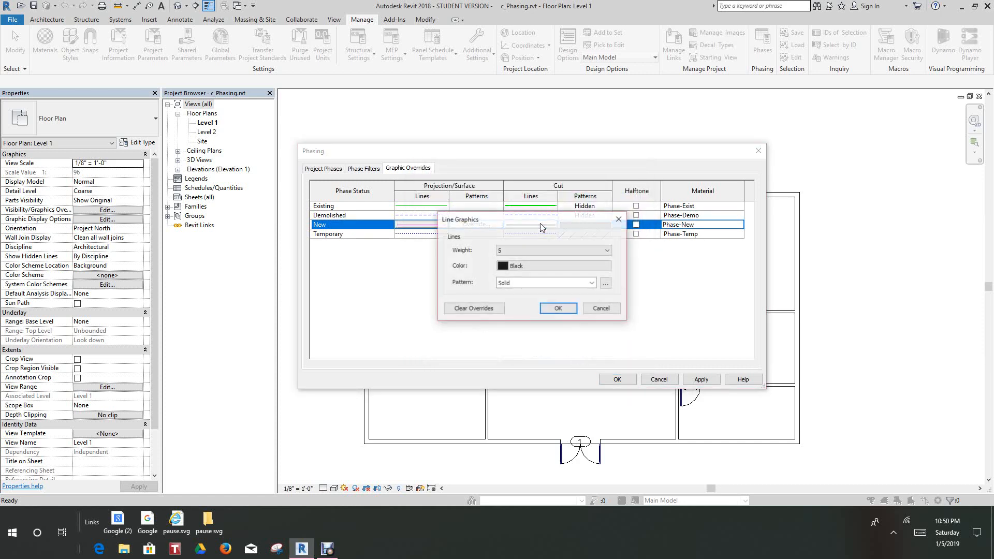
{"action": "left_click", "coordinate": [509, 268]}
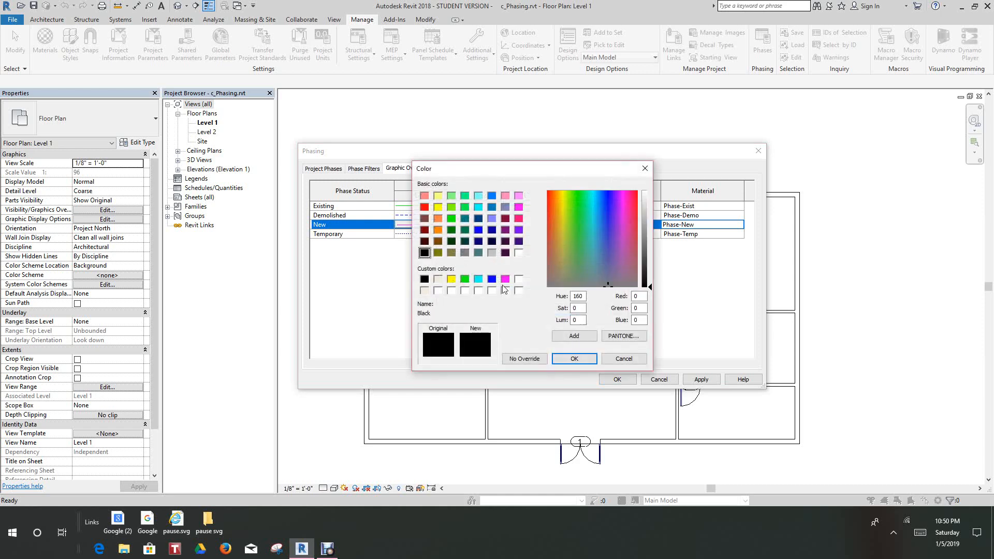
{"action": "left_click", "coordinate": [505, 280]}
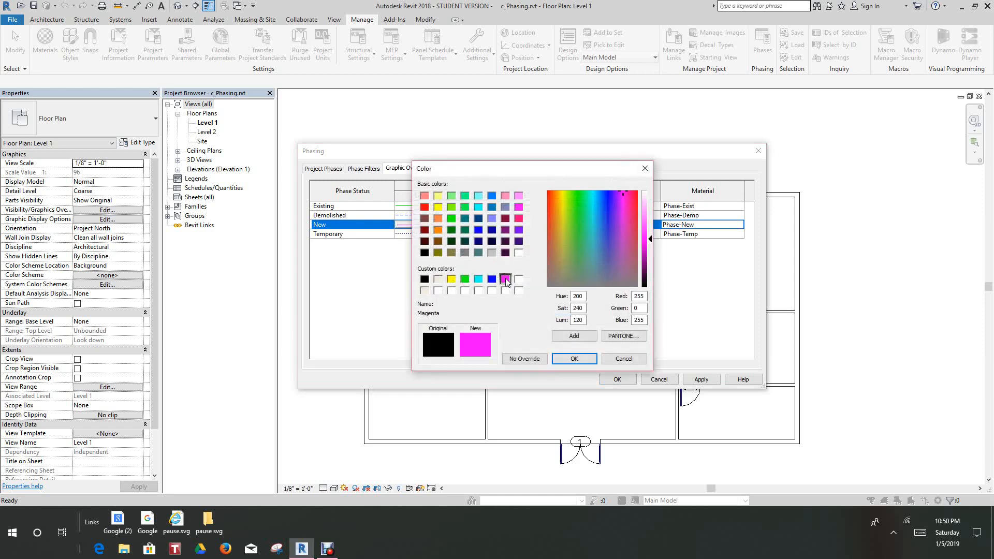
{"action": "left_click", "coordinate": [572, 358]}
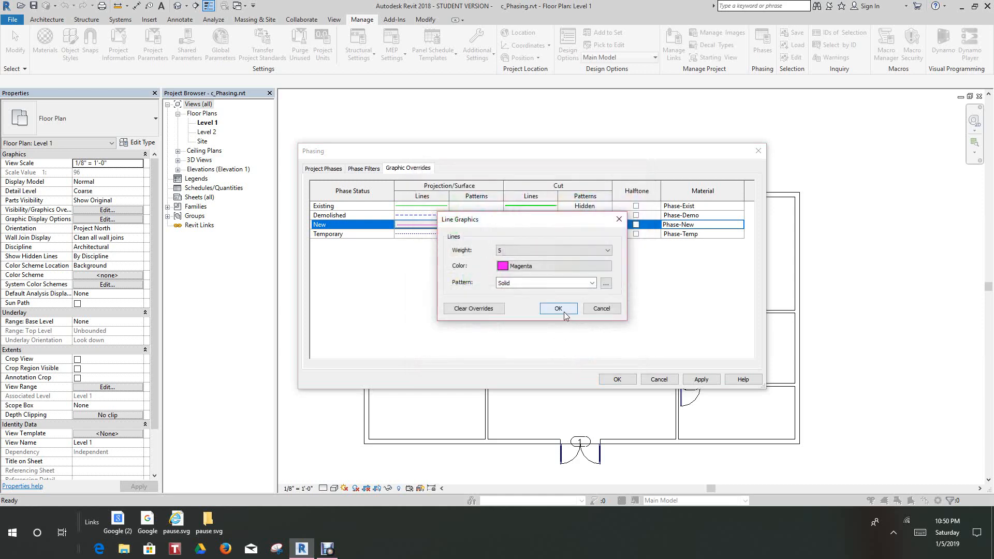
{"action": "left_click", "coordinate": [563, 312]}
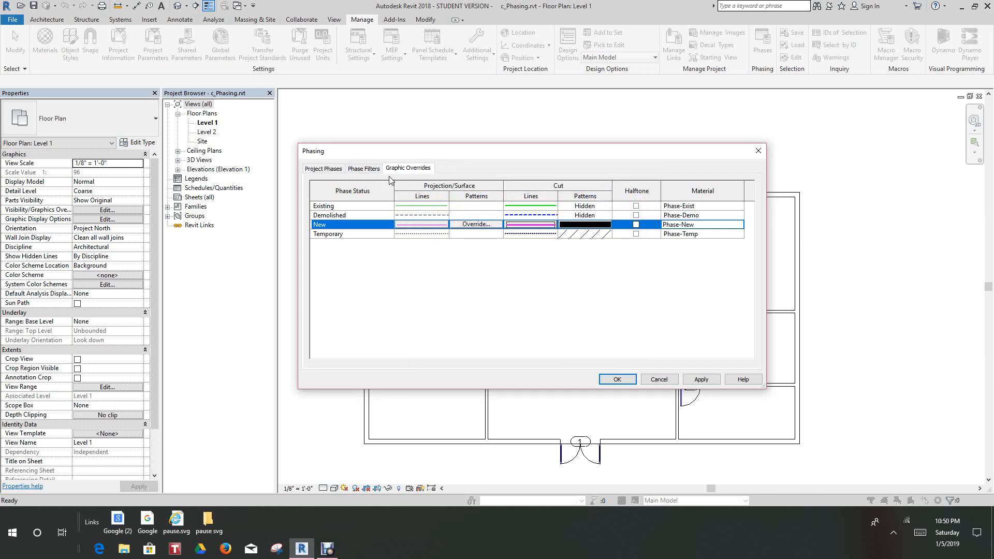
- Add a new phase filter and name it "Show Existing"
{"action": "left_click", "coordinate": [362, 169]}
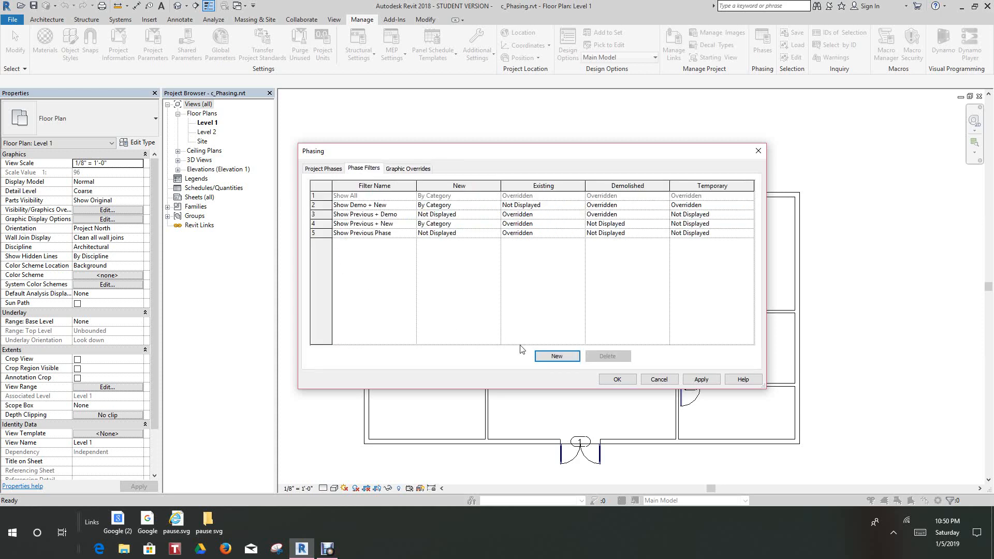
{"action": "left_click", "coordinate": [550, 359]}
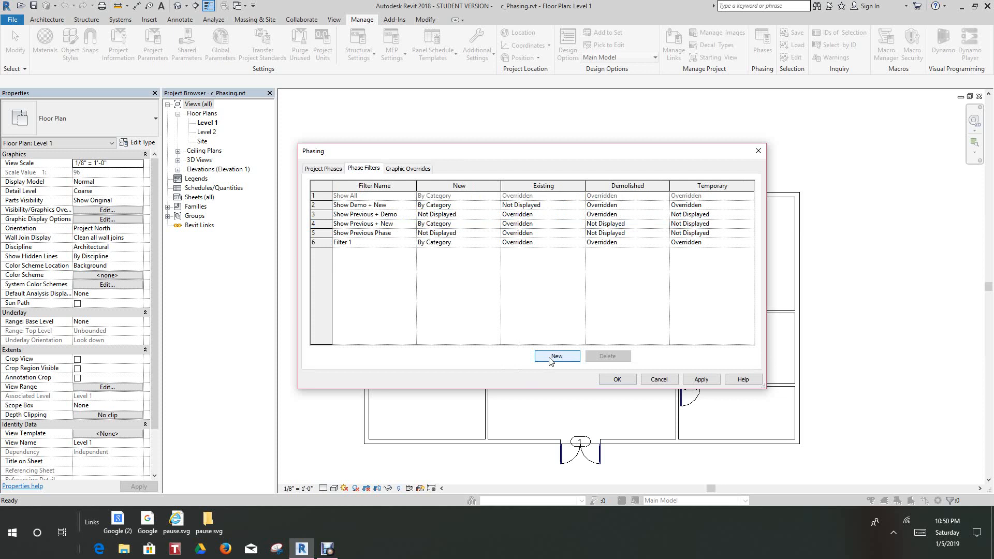
{"action": "left_click", "coordinate": [368, 245]}
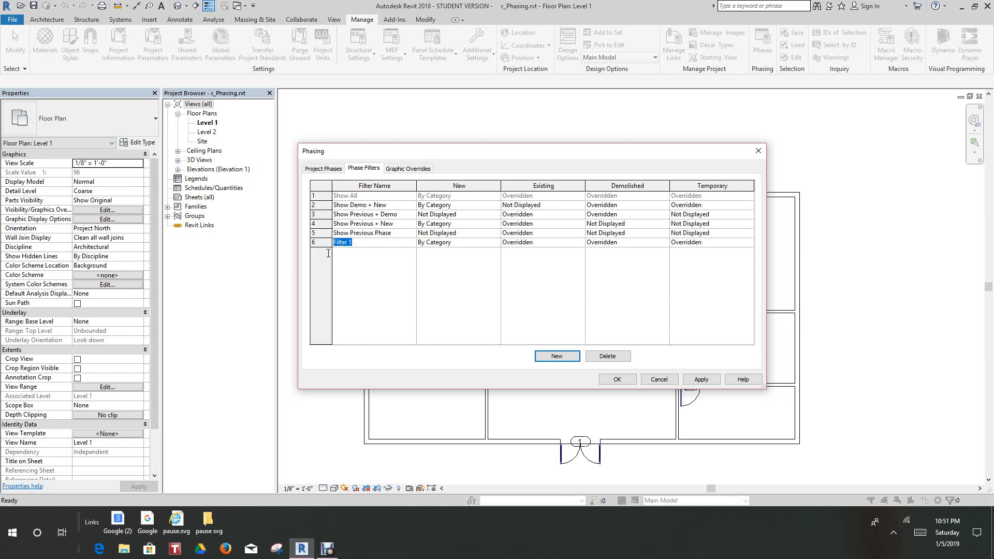
{"action": "type", "text": "Show Existing"}
- In the Show Existing phase filter, set both the New and Existing statuses to Overridden
{"action": "left_click", "coordinate": [495, 244]}
{"action": "left_click", "coordinate": [494, 244]}
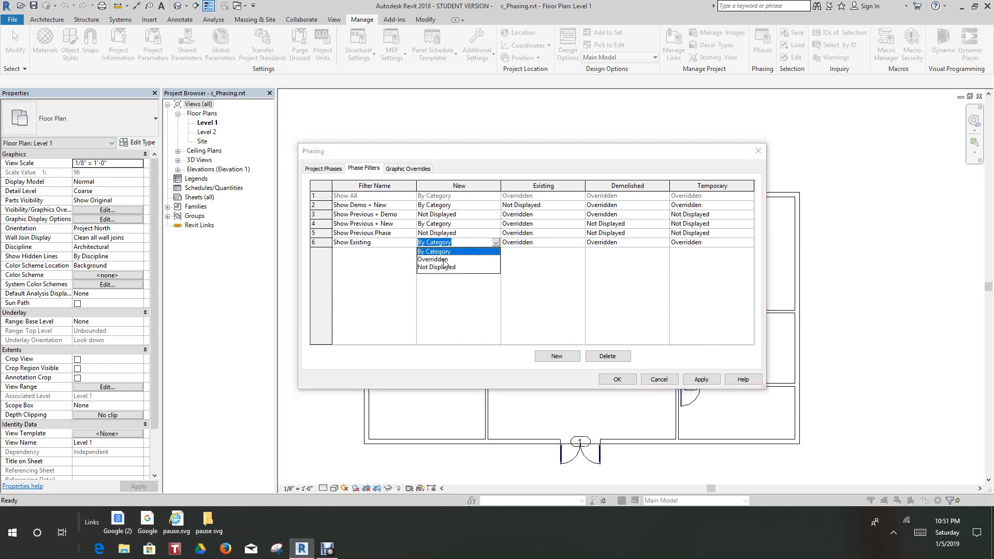
{"action": "left_click", "coordinate": [443, 259]}
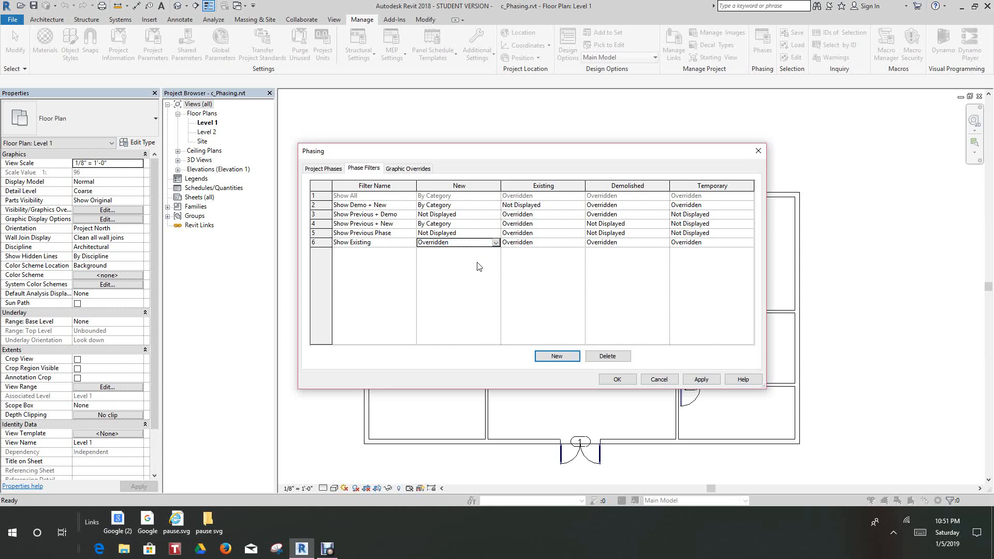
{"action": "left_click", "coordinate": [580, 245]}
{"action": "left_click", "coordinate": [580, 244]}
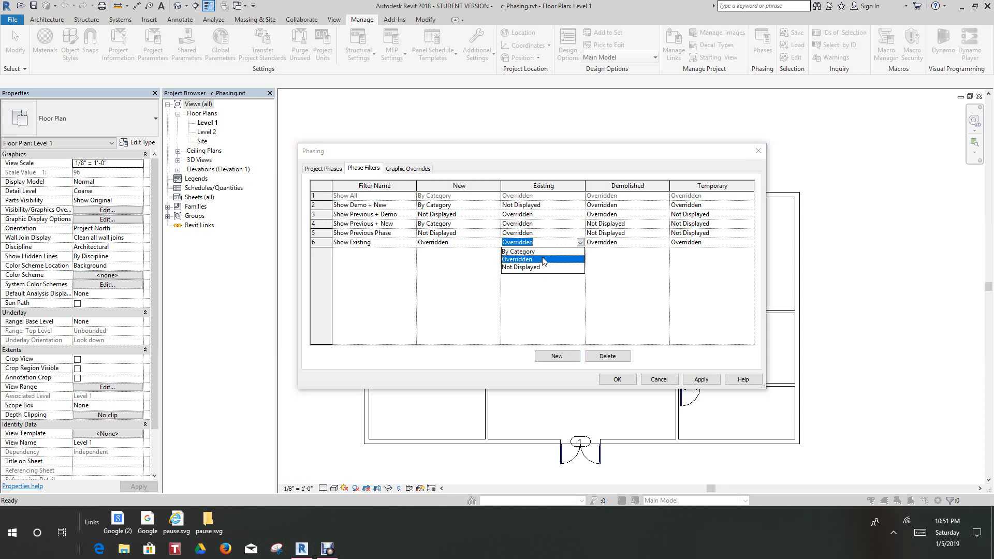
{"action": "left_click", "coordinate": [543, 260]}
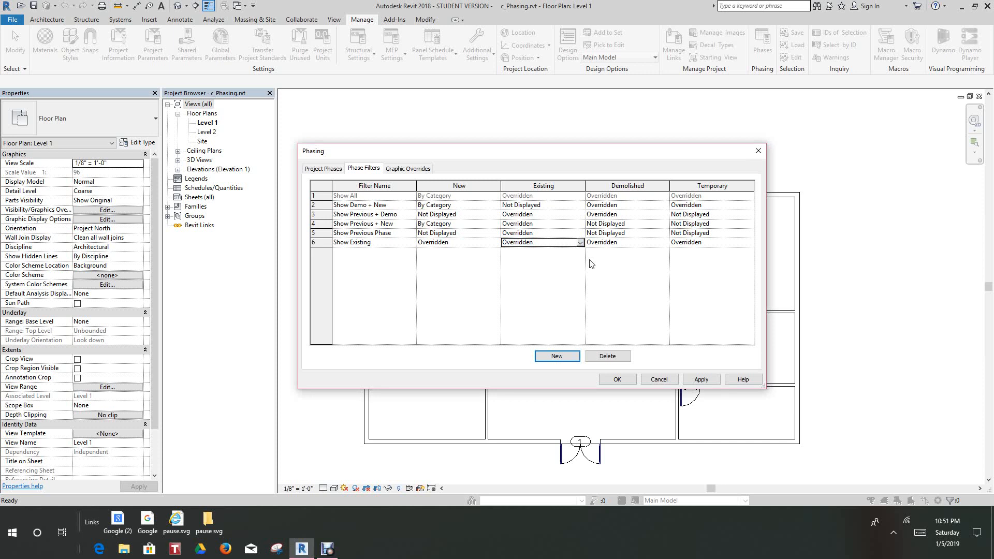
- Set the Demolished status of the Show Existing filter to Not Displayed and apply the phasing settings
{"action": "left_click", "coordinate": [665, 243]}
{"action": "left_click", "coordinate": [665, 243]}
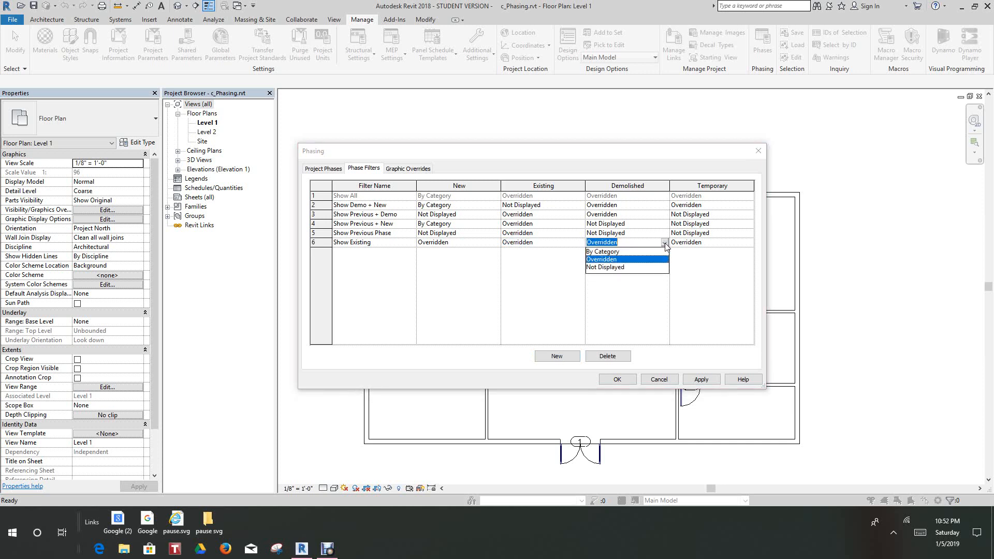
{"action": "left_click", "coordinate": [612, 267]}
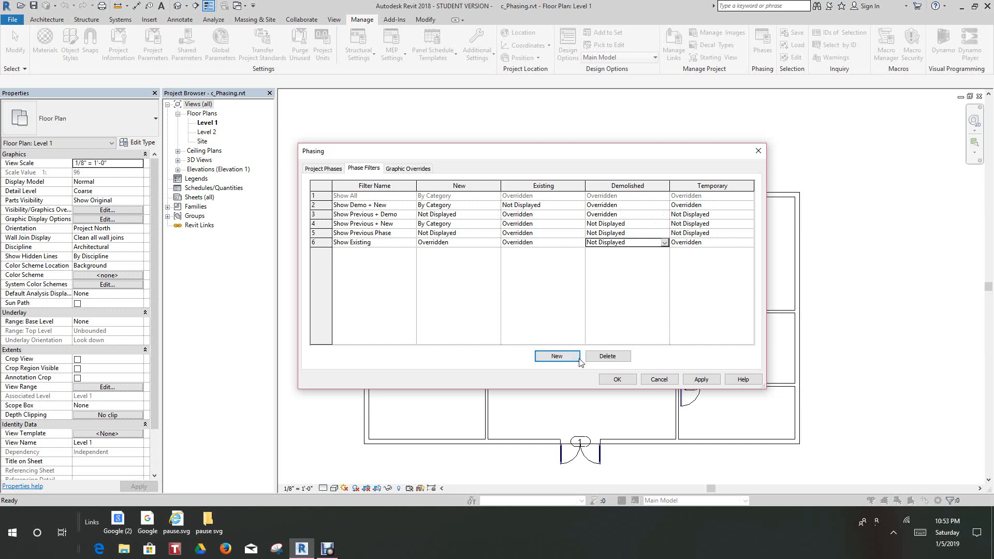
{"action": "left_click", "coordinate": [700, 379]}
{"action": "left_click", "coordinate": [618, 380]}
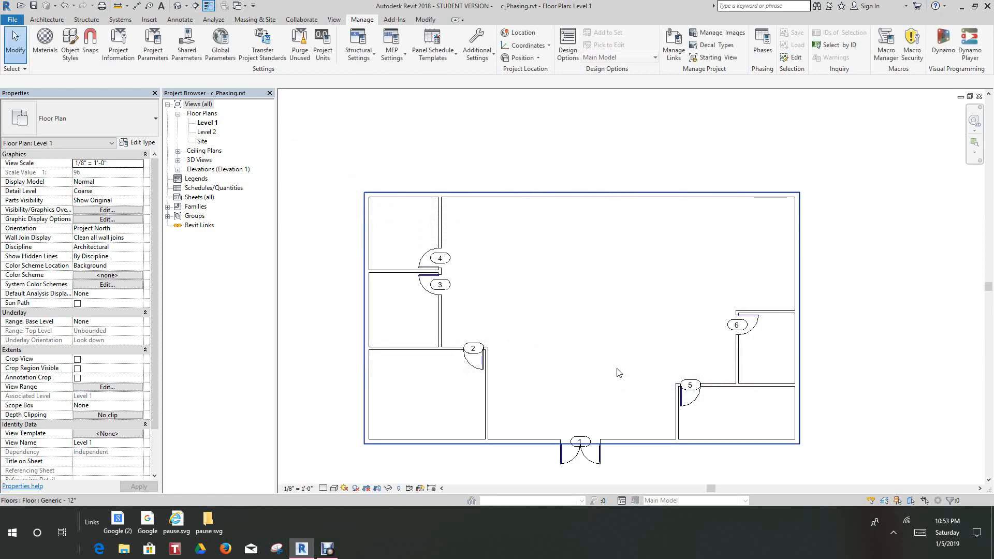
{"action": "scroll", "coordinate": [617, 370], "scroll_direction": "down", "scroll_amount": 2}
{"action": "middle_click_drag", "start_coordinate": [616, 371], "coordinate": [594, 324]}
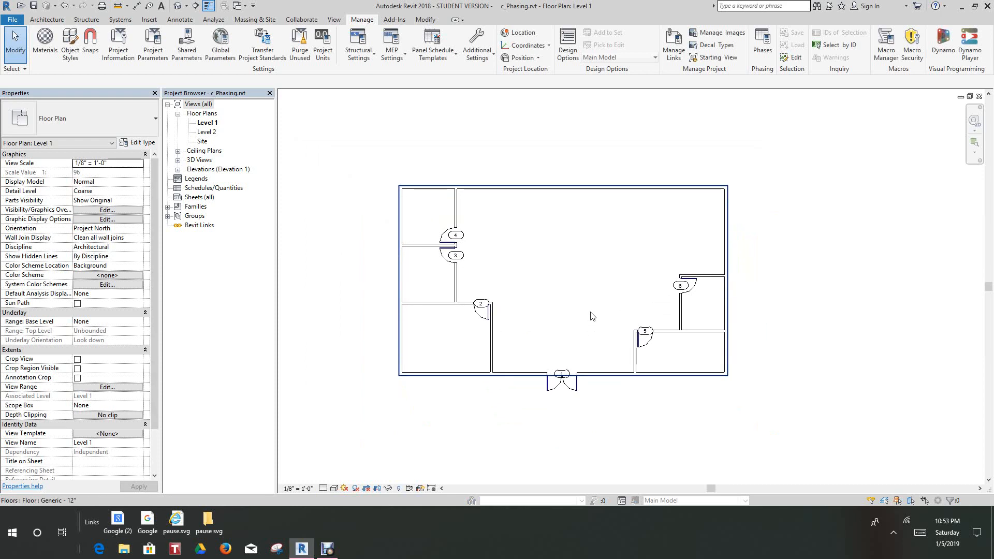
{"action": "scroll", "coordinate": [593, 315], "scroll_direction": "down", "scroll_amount": 1}
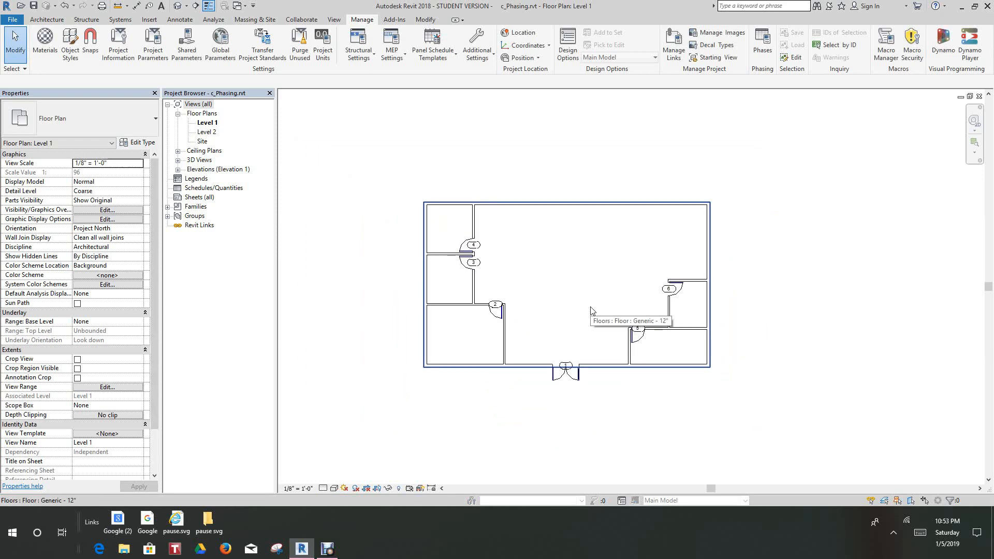
{"action": "scroll", "coordinate": [591, 307], "scroll_direction": "down", "scroll_amount": 1}
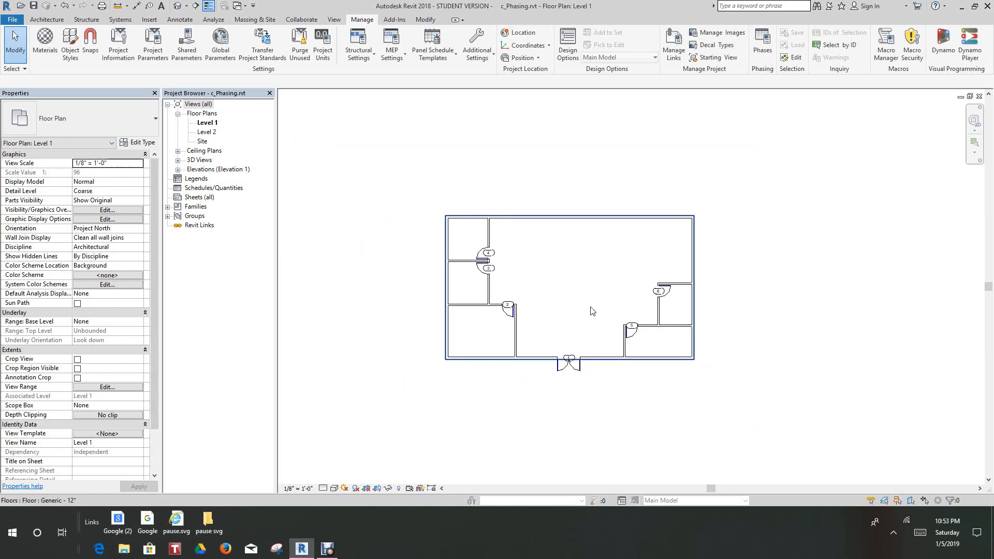
{"action": "scroll", "coordinate": [591, 306], "scroll_direction": "up", "scroll_amount": 2}
{"action": "mouse_move", "coordinate": [595, 312]}
{"action": "middle_mouse_down"}
{"action": "mouse_move", "coordinate": [592, 321]}
{"action": "mouse_move", "coordinate": [585, 304]}
{"action": "middle_mouse_up"}
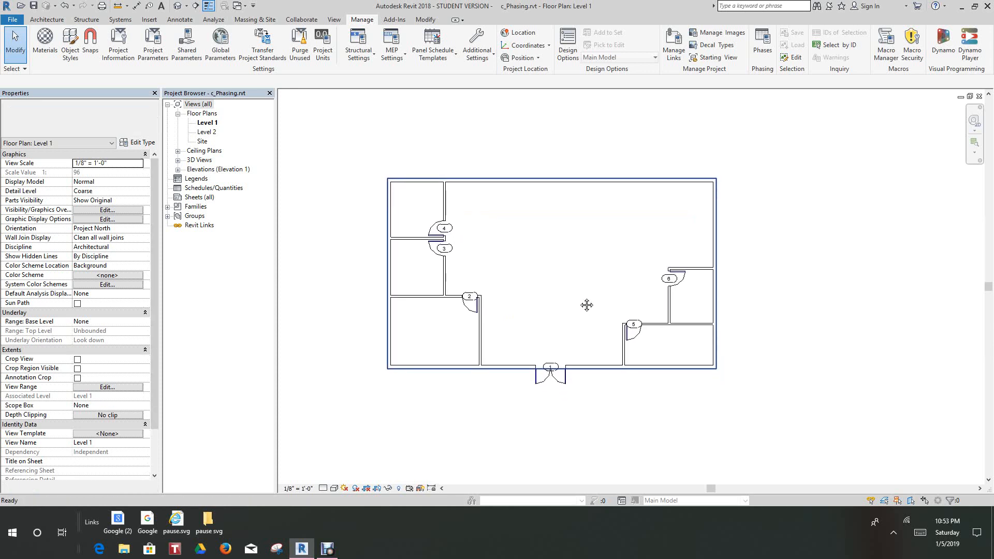
{"action": "scroll", "coordinate": [584, 304], "scroll_direction": "down", "scroll_amount": 1}
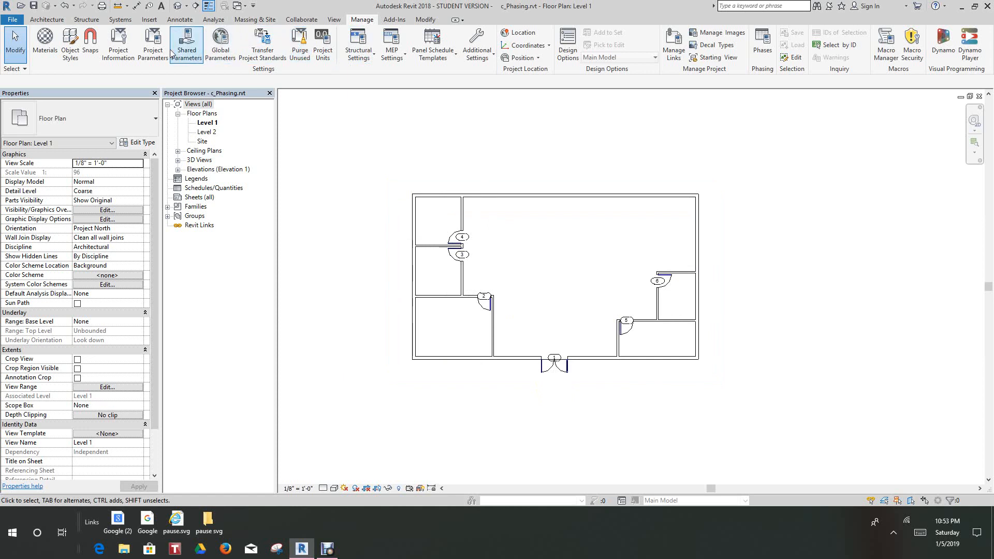
{"action": "left_click", "coordinate": [52, 21]}
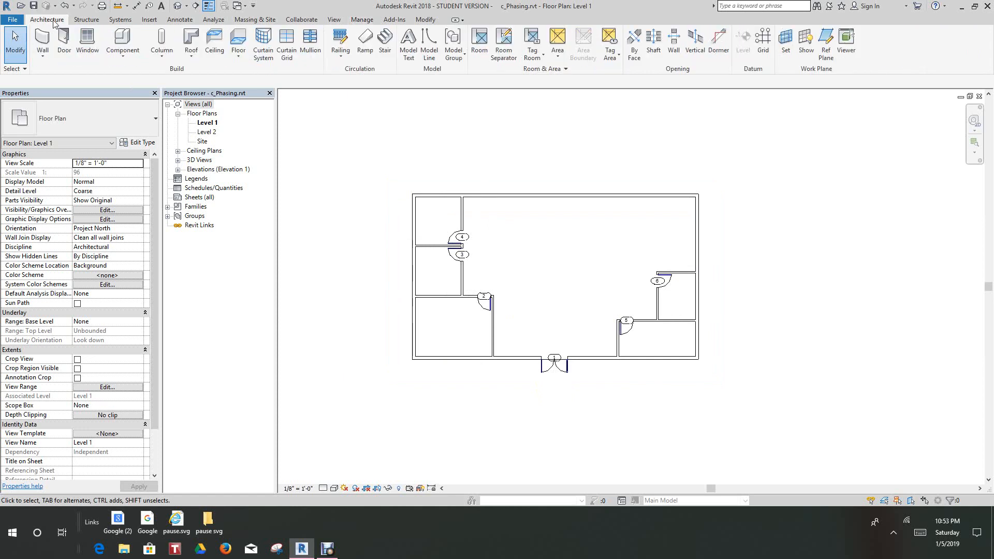
{"action": "left_click", "coordinate": [421, 20]}
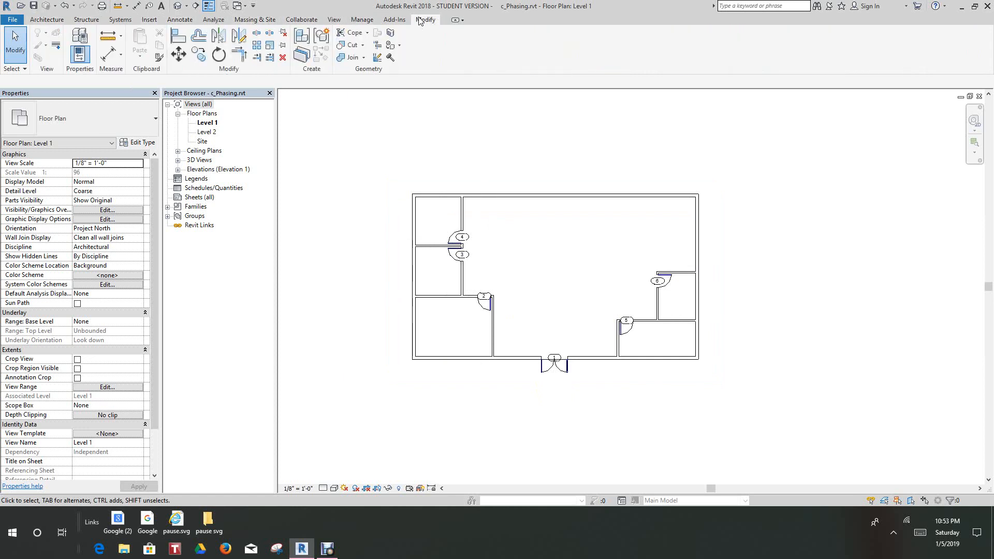
- Select the entire floor plan and filter the selection to exclude the Door Tags, keeping doors, floors and walls
{"action": "scroll", "coordinate": [446, 168], "scroll_direction": "down", "scroll_amount": 2}
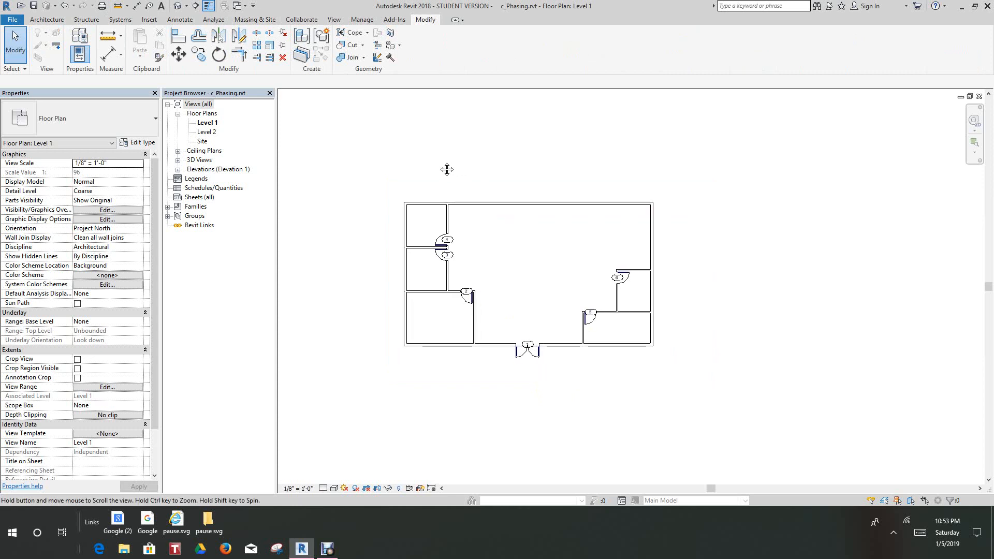
{"action": "left_click_drag", "start_coordinate": [370, 156], "coordinate": [658, 362]}
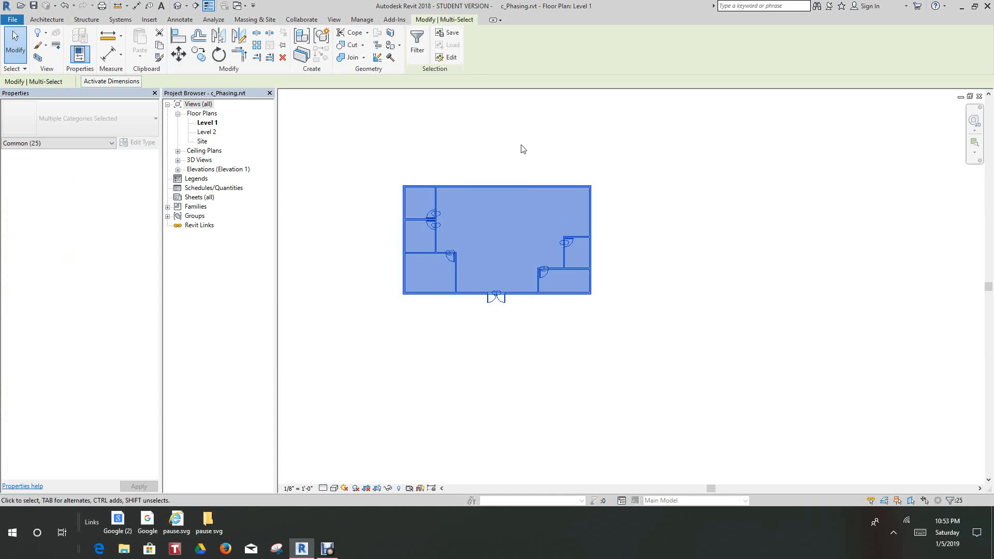
{"action": "left_click", "coordinate": [417, 42]}
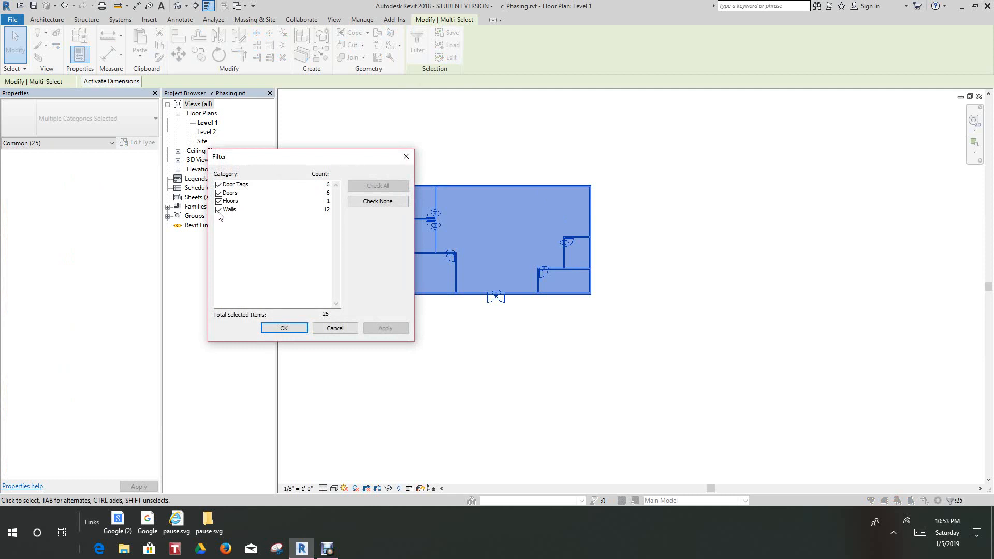
{"action": "left_click", "coordinate": [219, 186]}
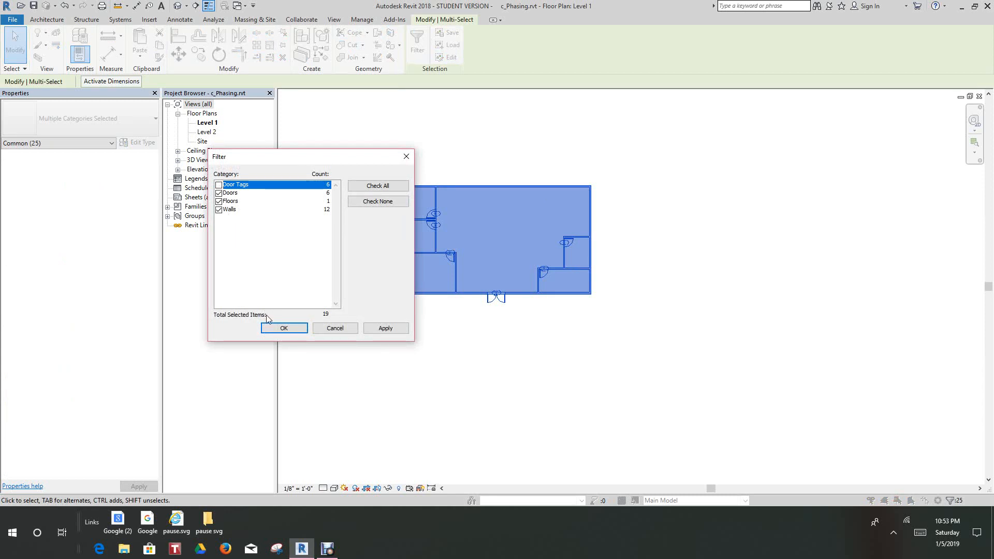
{"action": "left_click", "coordinate": [298, 329]}
{"action": "left_click", "coordinate": [298, 329]}
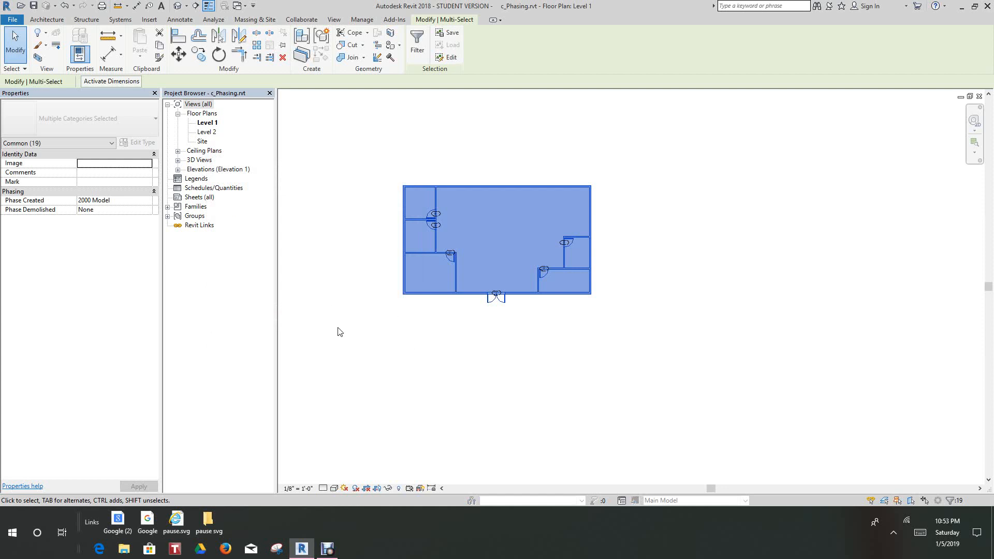
- Set the Phase Created of the selected doors, floor and walls to As-Built and clear the selection
{"action": "left_click", "coordinate": [149, 200]}
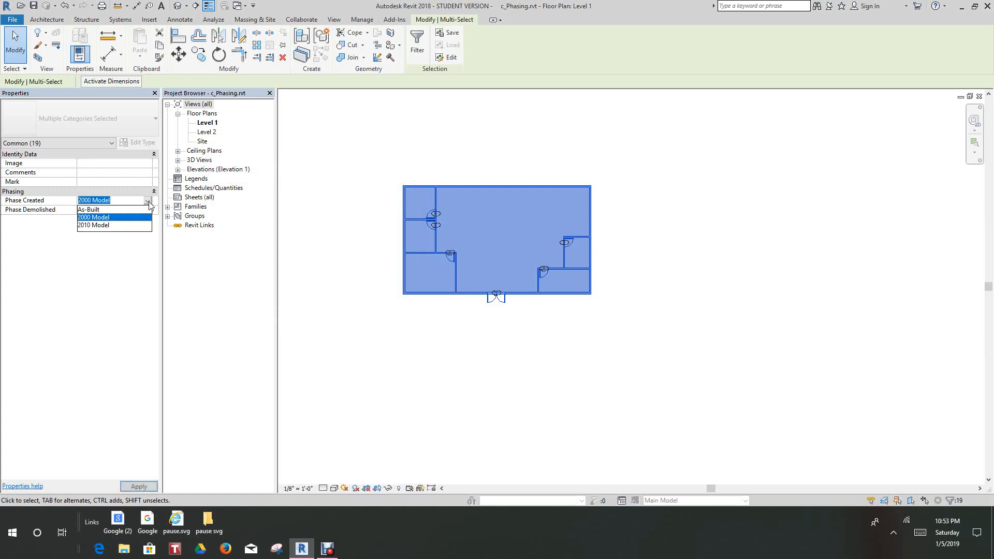
{"action": "left_click", "coordinate": [100, 209]}
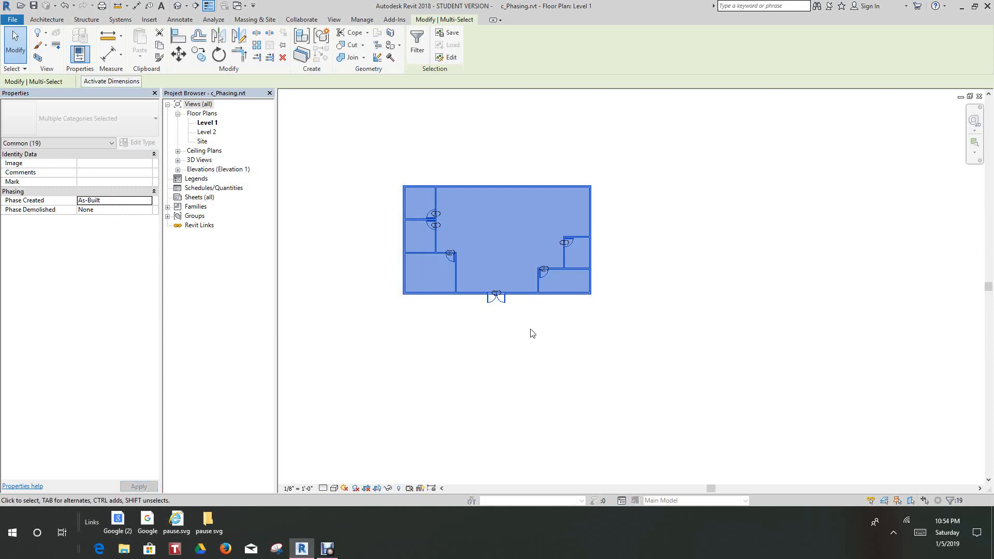
{"action": "left_click", "coordinate": [535, 341]}
- Examine the phase graphics of the floor plan and check the phasing properties of the floor
{"action": "scroll", "coordinate": [504, 245], "scroll_direction": "up", "scroll_amount": 2}
{"action": "middle_click_drag", "start_coordinate": [510, 248], "coordinate": [593, 284]}
{"action": "scroll", "coordinate": [531, 283], "scroll_direction": "up", "scroll_amount": 2}
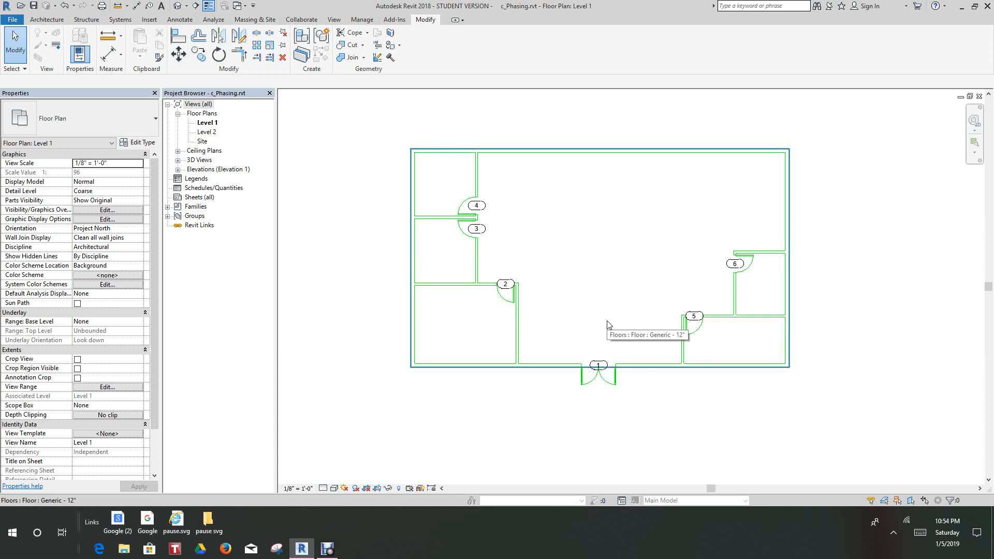
{"action": "scroll", "coordinate": [608, 324], "scroll_direction": "down", "scroll_amount": 3}
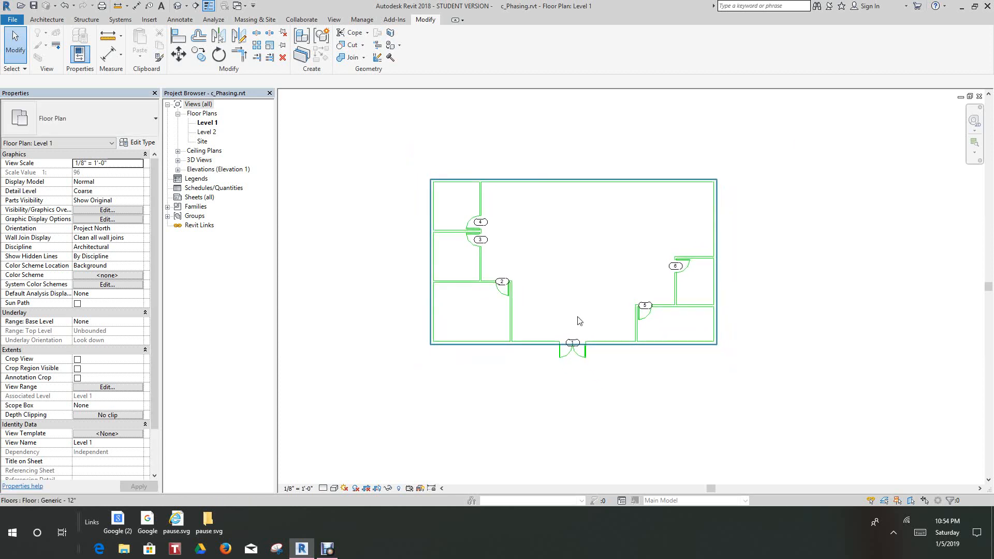
{"action": "scroll", "coordinate": [579, 321], "scroll_direction": "up", "scroll_amount": 1}
{"action": "scroll", "coordinate": [577, 317], "scroll_direction": "up", "scroll_amount": 1}
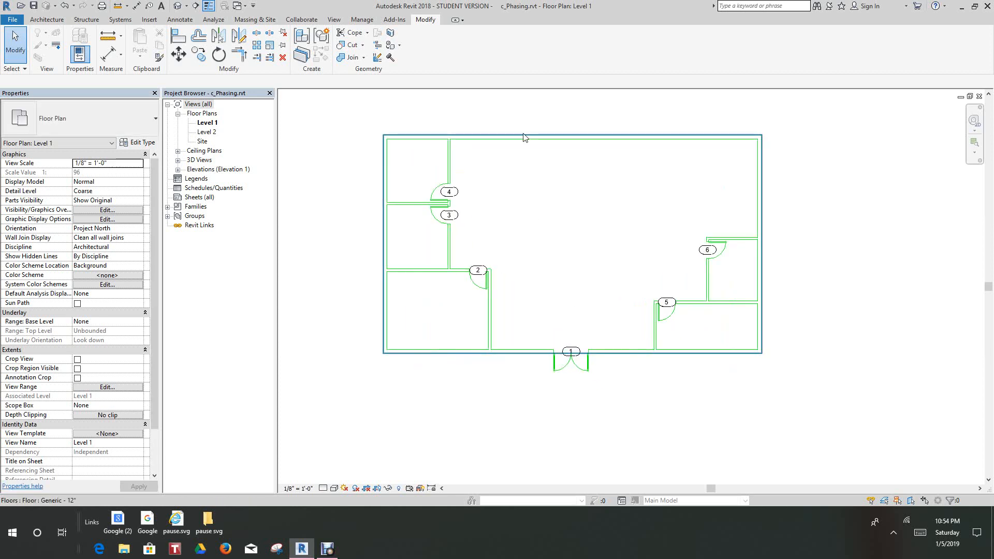
{"action": "left_click", "coordinate": [522, 116]}
{"action": "scroll", "coordinate": [523, 119], "scroll_direction": "up", "scroll_amount": 1}
{"action": "left_click", "coordinate": [528, 157]}
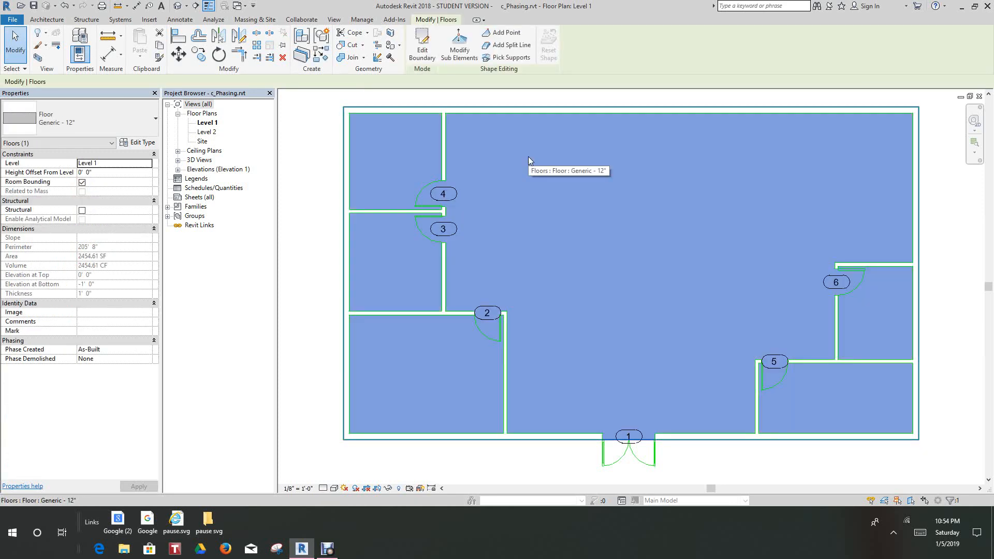
{"action": "scroll", "coordinate": [528, 156], "scroll_direction": "down", "scroll_amount": 1}
{"action": "left_click", "coordinate": [324, 189]}
{"action": "scroll", "coordinate": [326, 212], "scroll_direction": "up", "scroll_amount": 3}
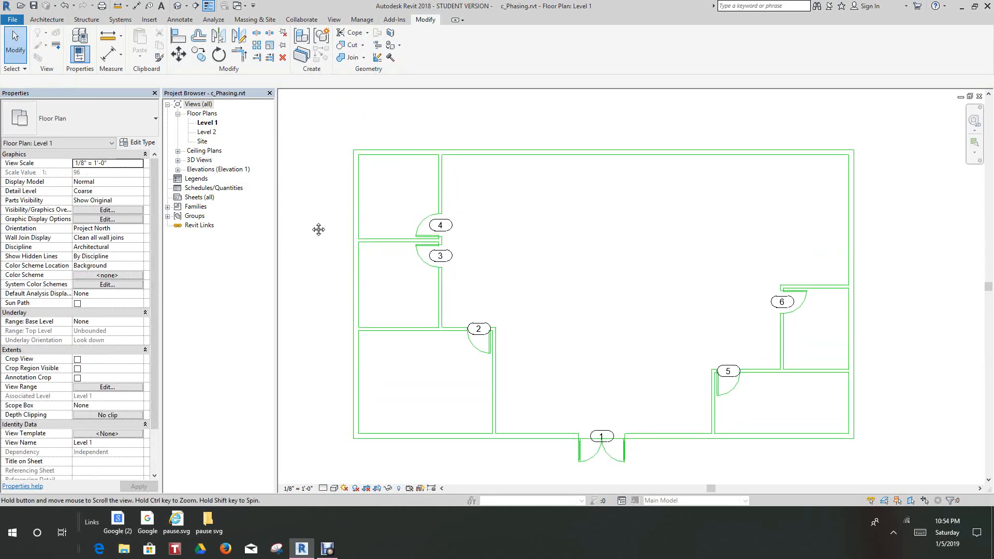
- Rename the Level 1 floor plan view as "Level 1 As Built" without renaming the corresponding level and views
{"action": "left_click", "coordinate": [217, 123]}
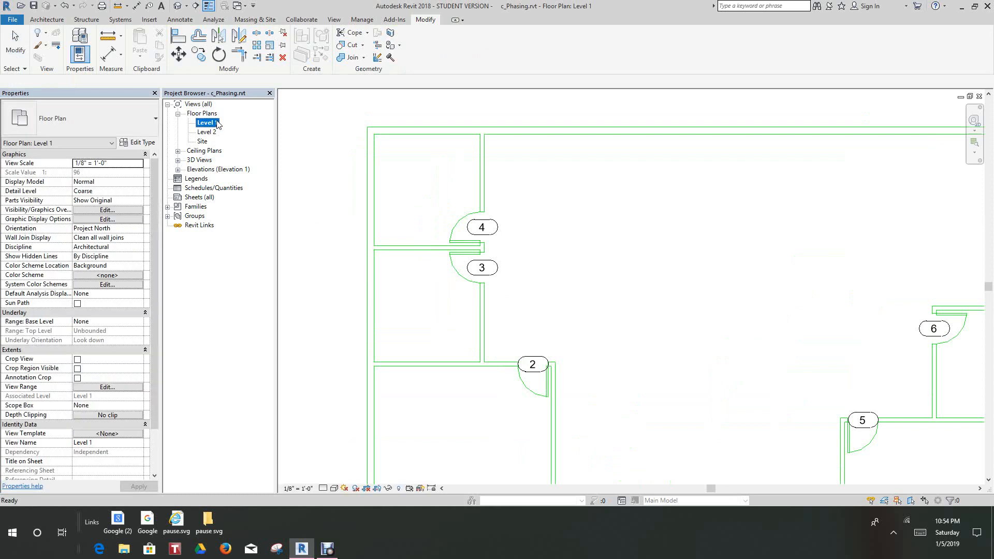
{"action": "right_click", "coordinate": [217, 123]}
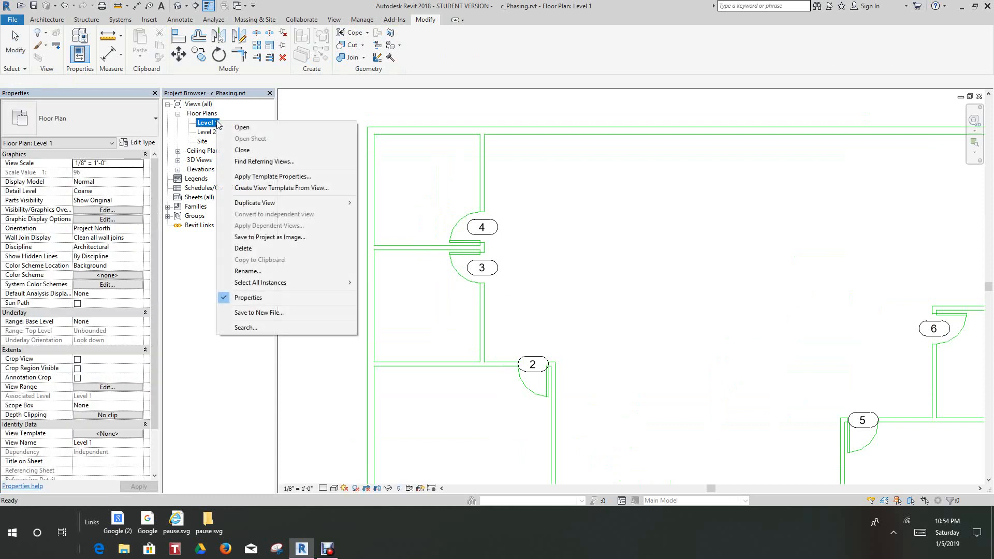
{"action": "left_click", "coordinate": [248, 271]}
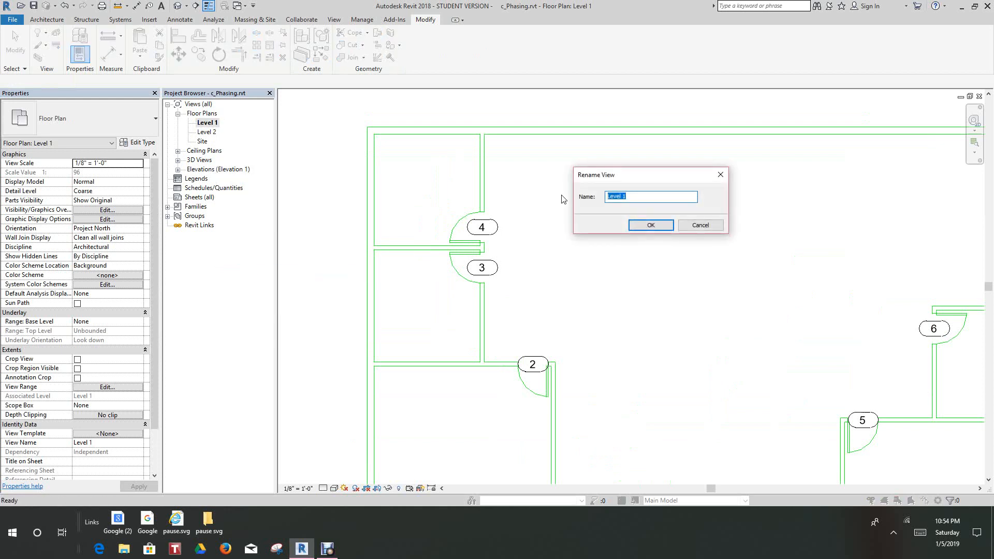
{"action": "left_click", "coordinate": [639, 198]}
{"action": "type", "text": "As Built"}
{"action": "left_click", "coordinate": [638, 229]}
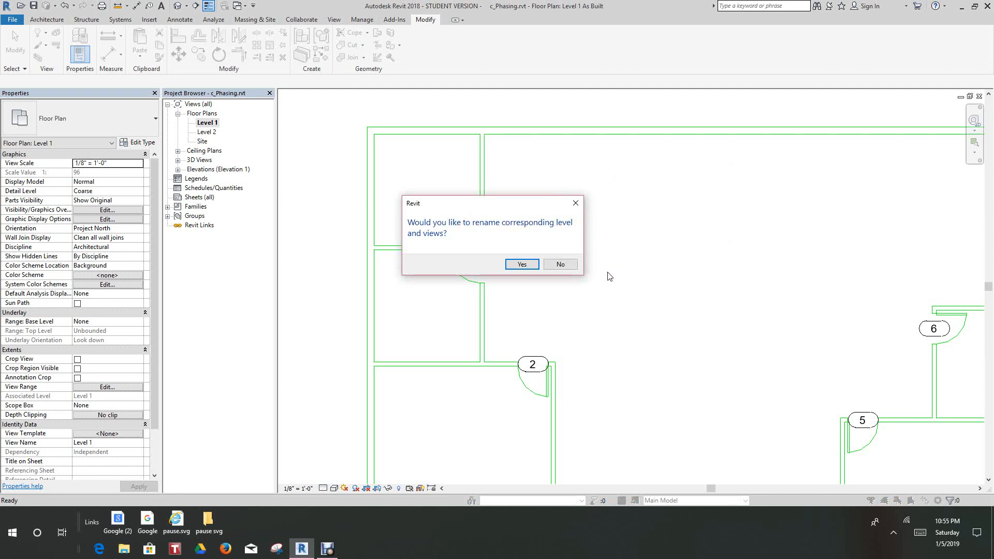
{"action": "left_click", "coordinate": [561, 265]}
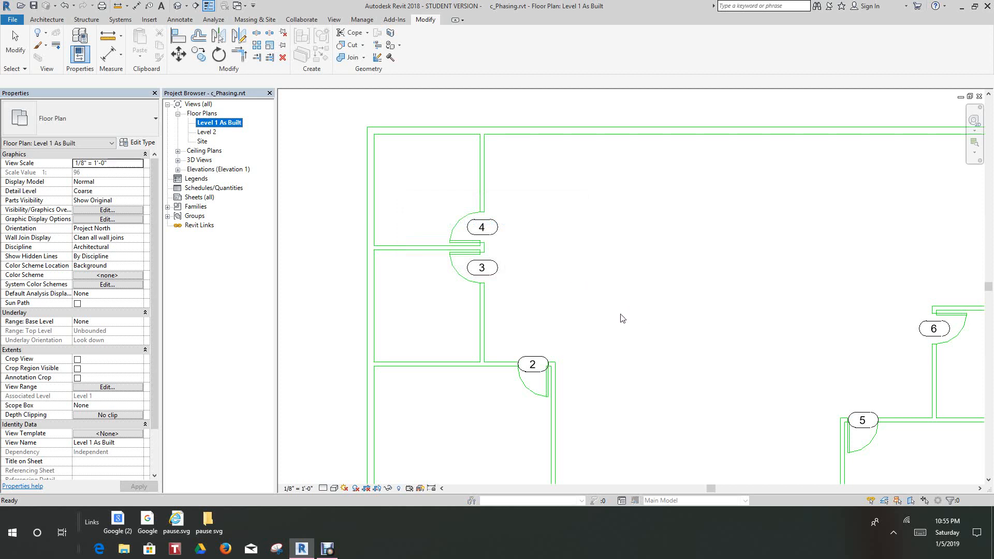
- Duplicate the Level 1 As Built floor plan view without detailing
{"action": "scroll", "coordinate": [603, 313], "scroll_direction": "down", "scroll_amount": 3}
{"action": "right_click", "coordinate": [225, 128]}
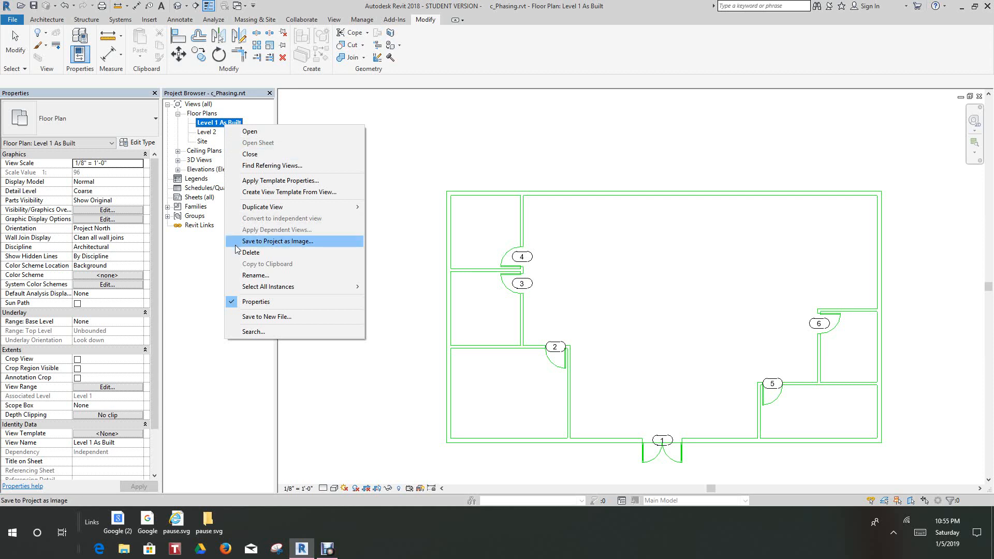
{"action": "mouse_move", "coordinate": [339, 207]}
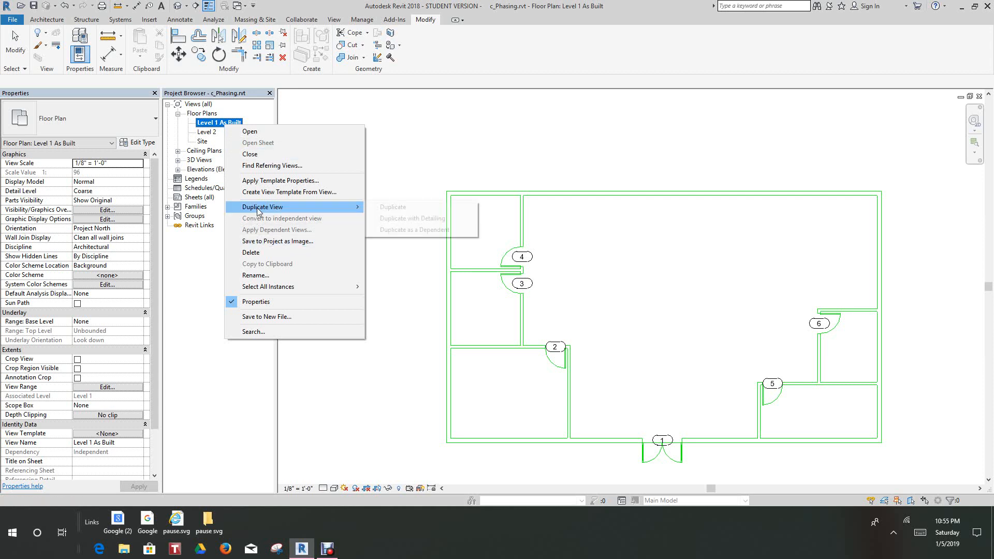
{"action": "left_click", "coordinate": [392, 207]}
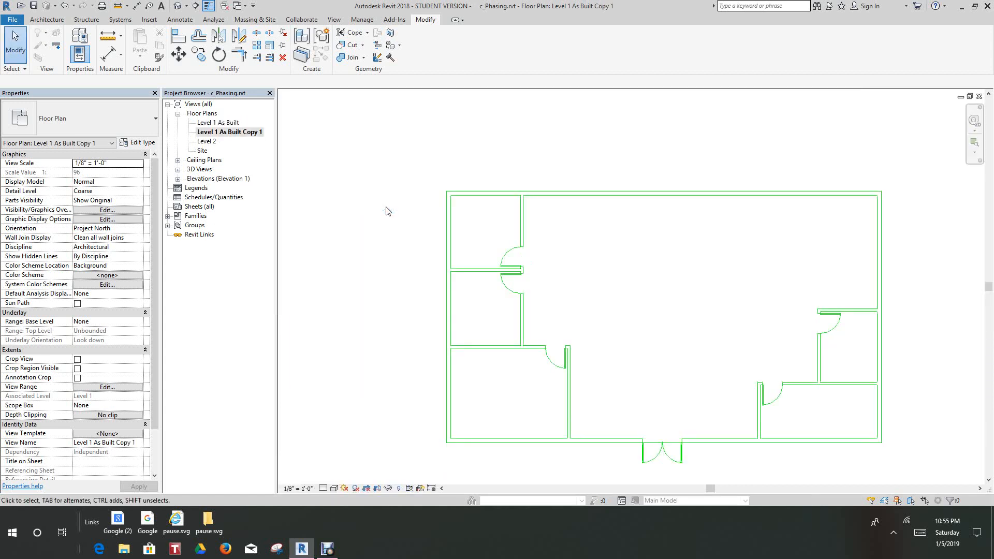
- Rename the duplicated floor plan view as "Level 1 2000 Remodel Demo"
{"action": "right_click", "coordinate": [233, 136]}
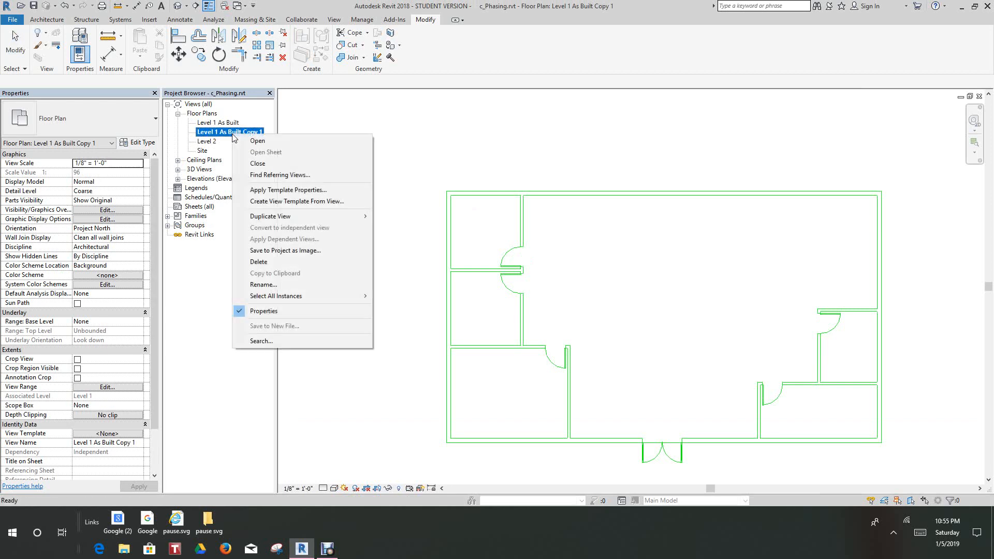
{"action": "left_click", "coordinate": [282, 286]}
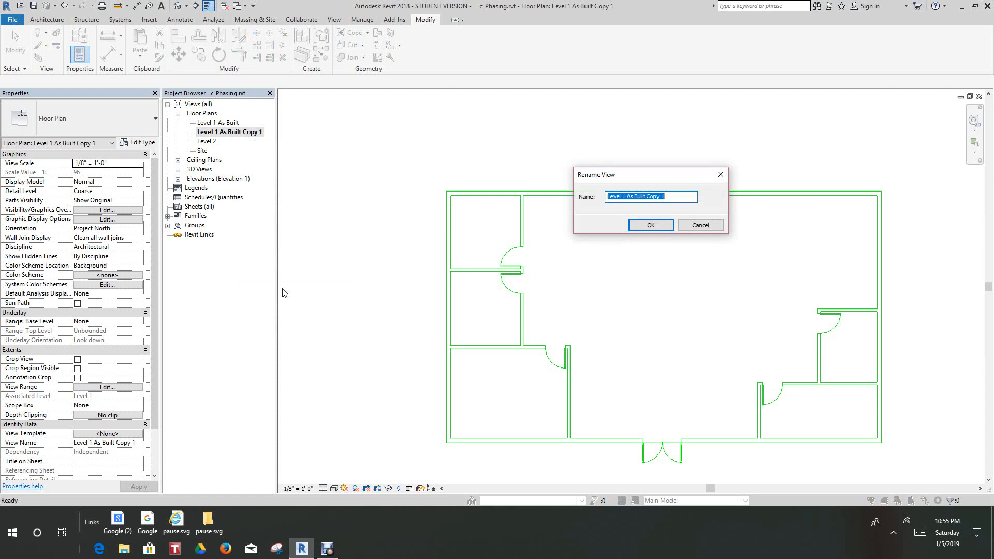
{"action": "left_click", "coordinate": [626, 197]}
{"action": "left_click_drag", "start_coordinate": [627, 198], "coordinate": [668, 196]}
{"action": "key", "text": "BackSpace"}
{"action": "type", "text": "2000 Remod"}
{"action": "type", "text": "mo"}
{"action": "left_click", "coordinate": [650, 225]}
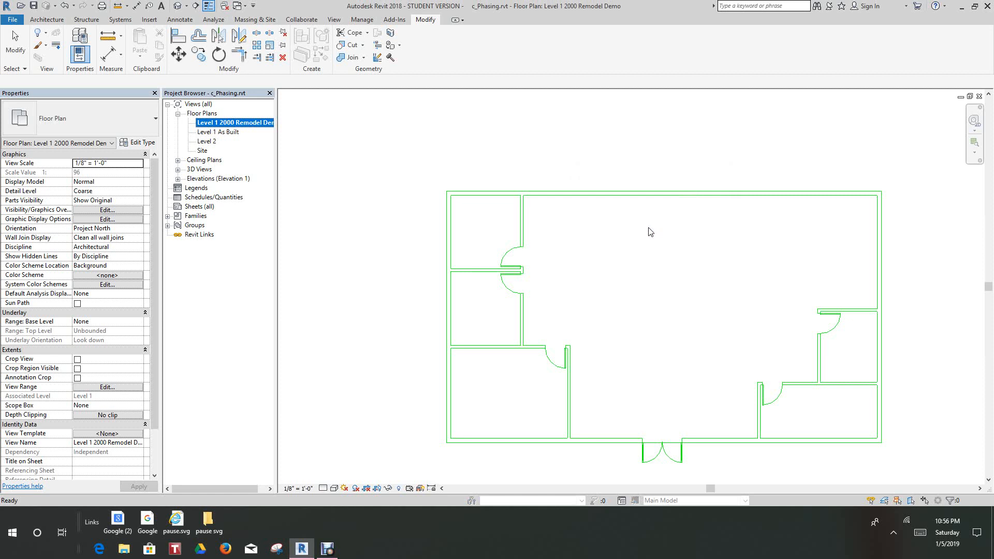
- Make another plain duplicate of the Level 1 As Built floor plan view
{"action": "right_click", "coordinate": [231, 133]}
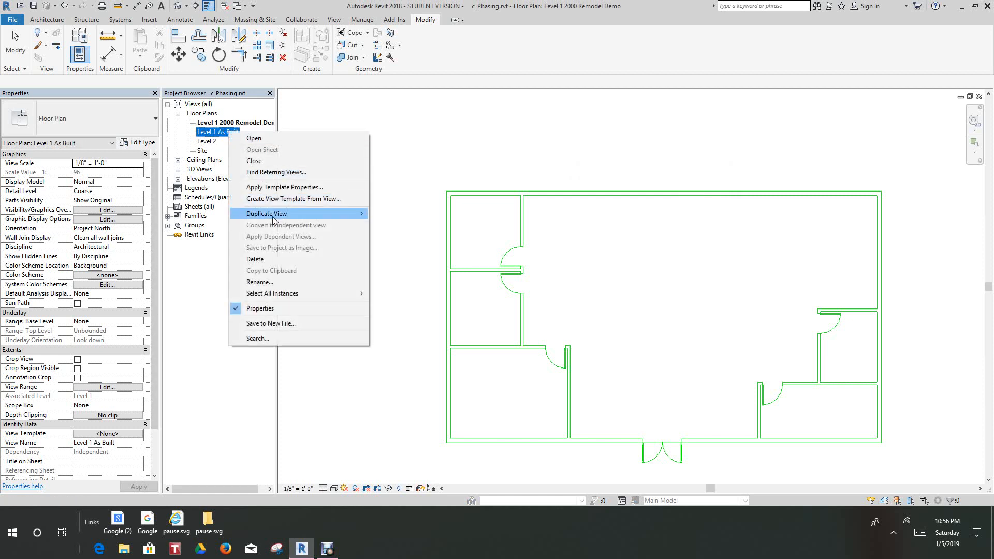
{"action": "mouse_move", "coordinate": [274, 214]}
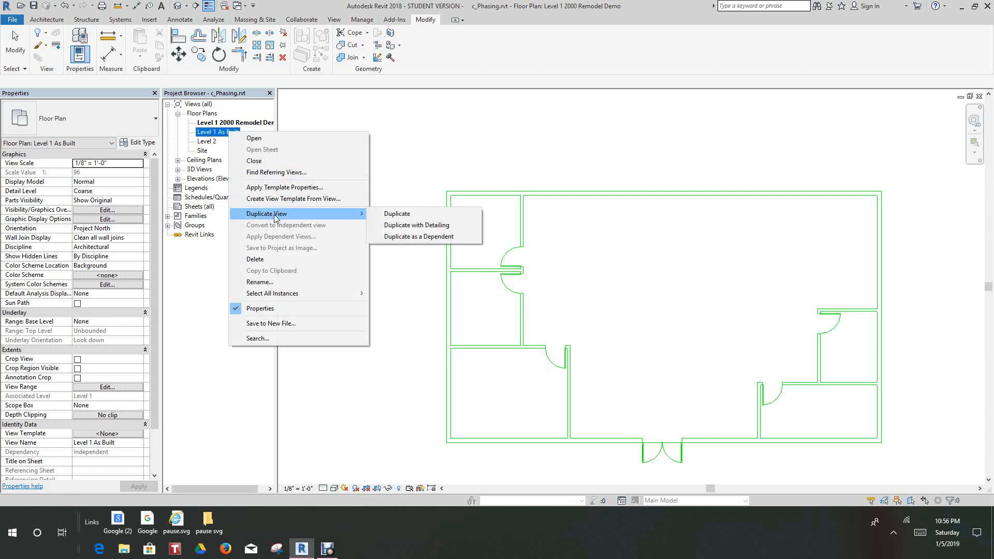
{"action": "left_click", "coordinate": [397, 215]}
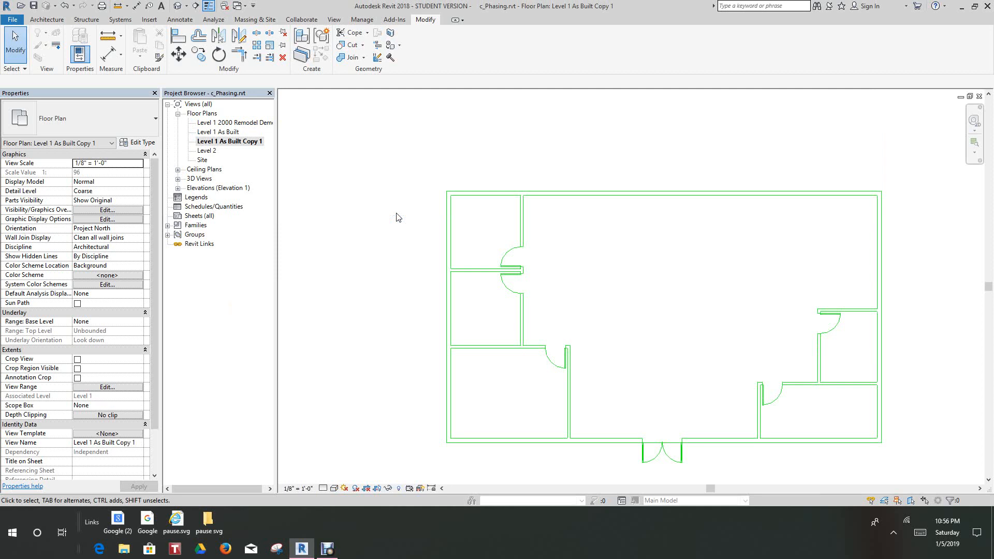
- Rename the new view copy as "Level 1 2000 Remodel New Construction"
{"action": "right_click", "coordinate": [241, 143]}
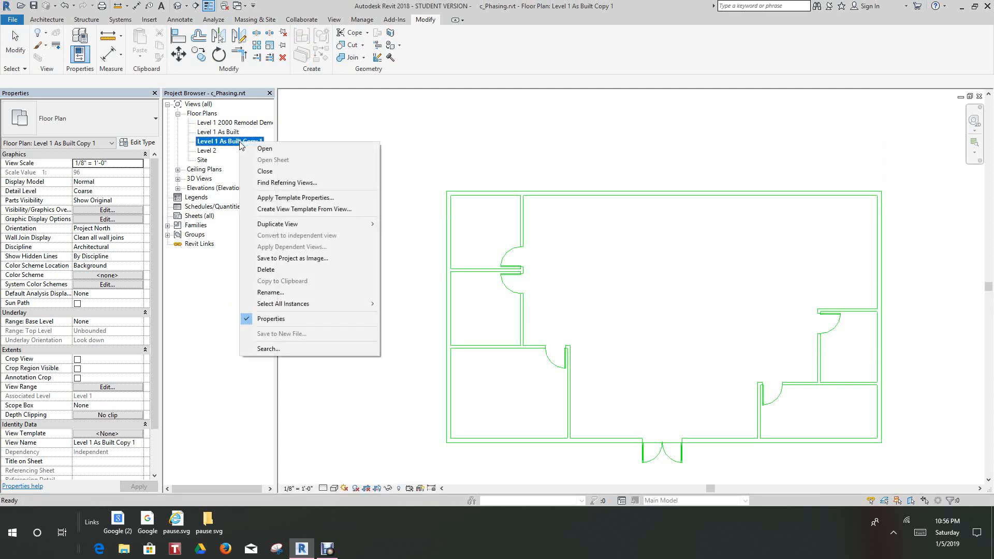
{"action": "left_click", "coordinate": [266, 293]}
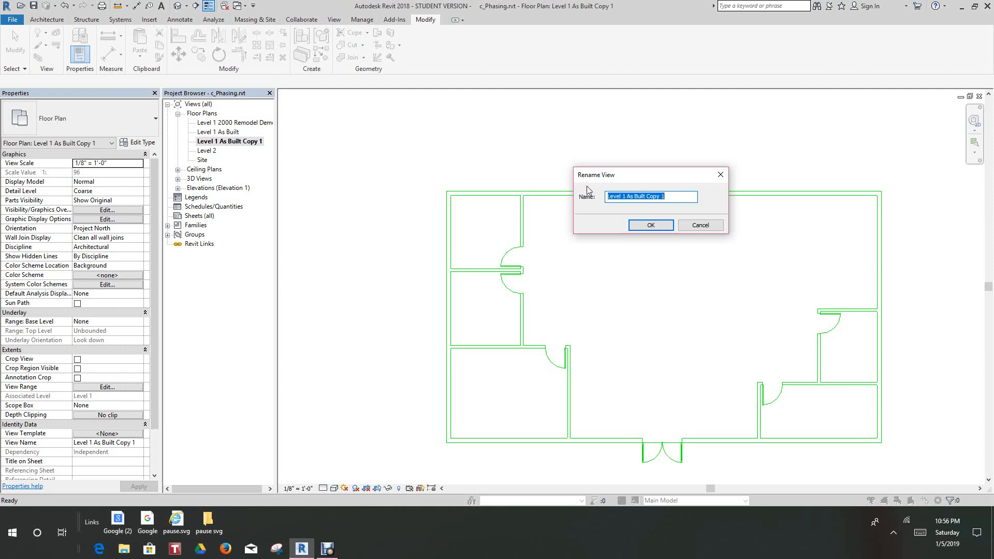
{"action": "left_click", "coordinate": [629, 198]}
{"action": "left_click_drag", "start_coordinate": [627, 196], "coordinate": [675, 191]}
{"action": "type", "text": "2000R"}
{"action": "type", "text": "emodel New Construction"}
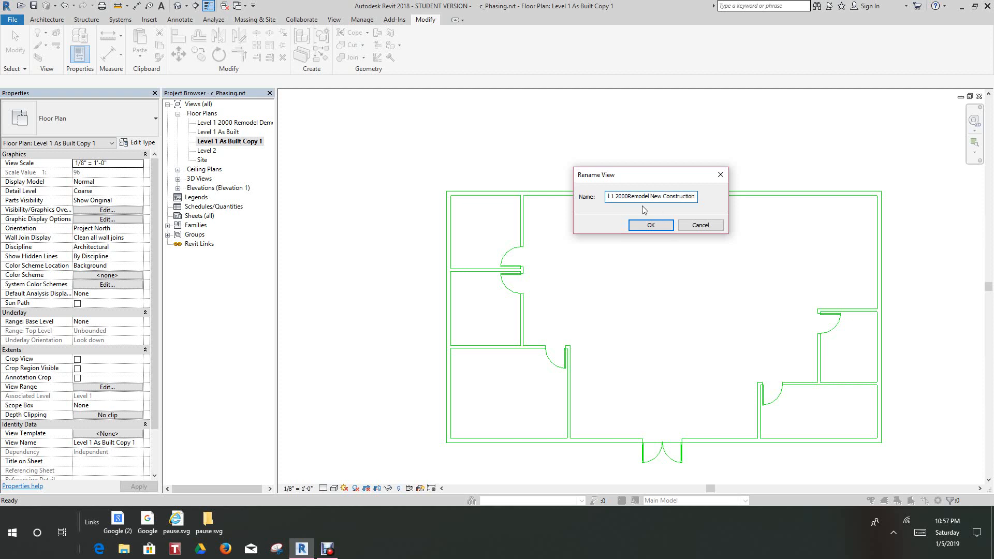
{"action": "left_click", "coordinate": [628, 197]}
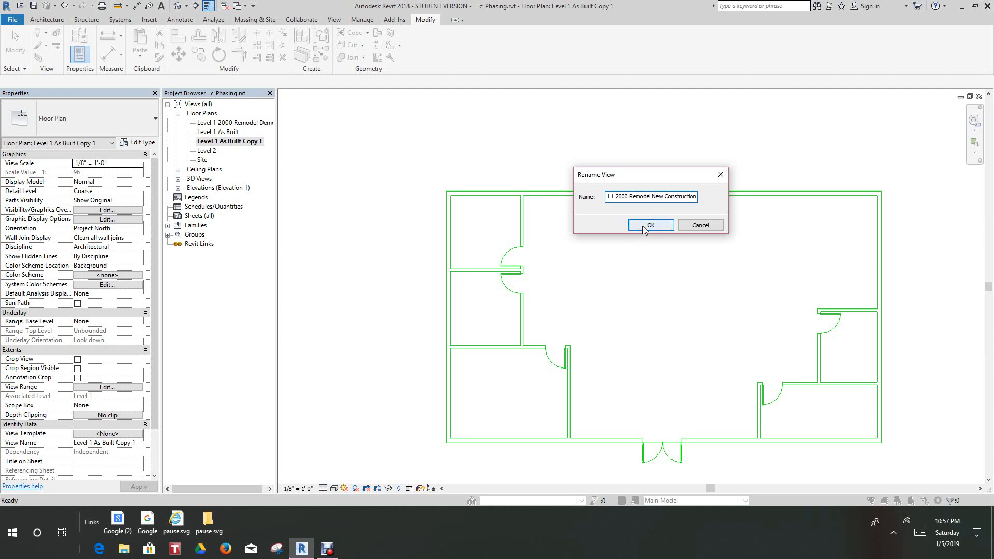
{"action": "left_click", "coordinate": [644, 229]}
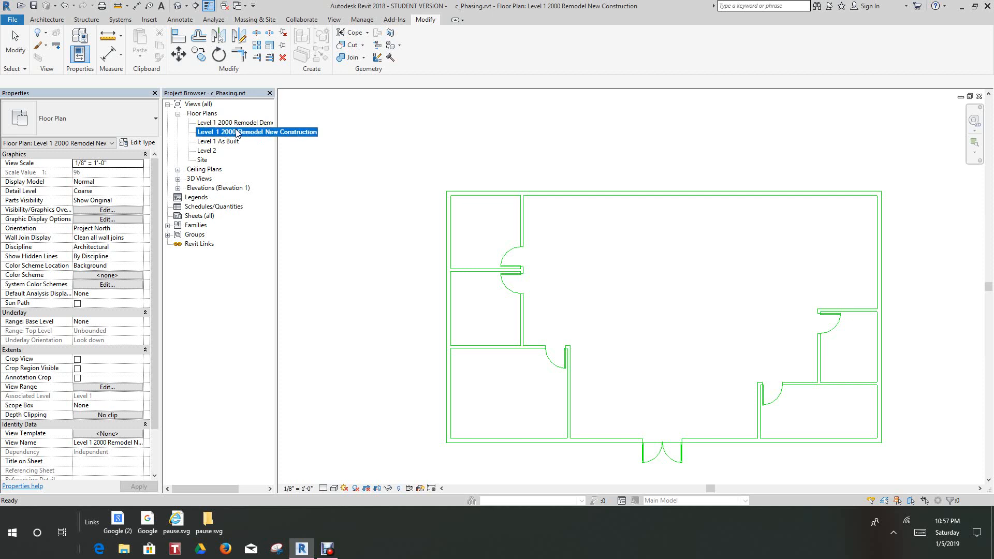
- Widen the Project Browser to fit the full view names and open the Level 1 2000 Remodel Demo floor plan
{"action": "scroll", "coordinate": [388, 206], "scroll_direction": "down", "scroll_amount": 3}
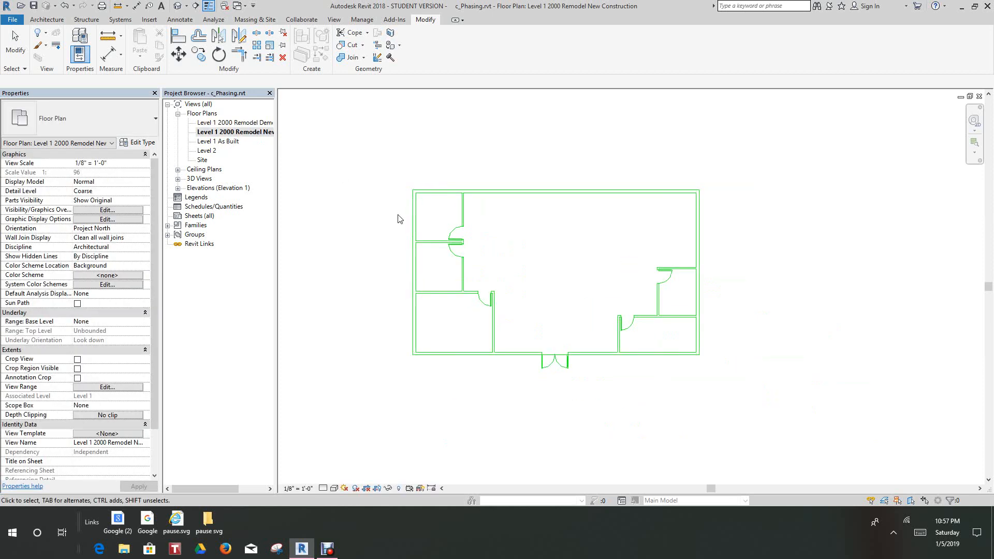
{"action": "left_click", "coordinate": [401, 218]}
{"action": "middle_click_drag", "start_coordinate": [407, 222], "coordinate": [397, 213]}
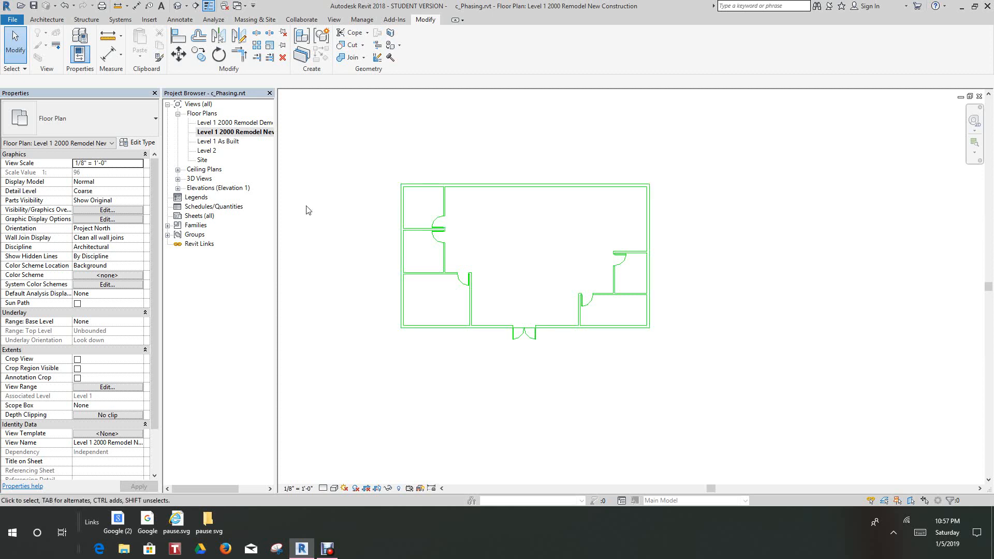
{"action": "left_click_drag", "start_coordinate": [276, 151], "coordinate": [330, 141]}
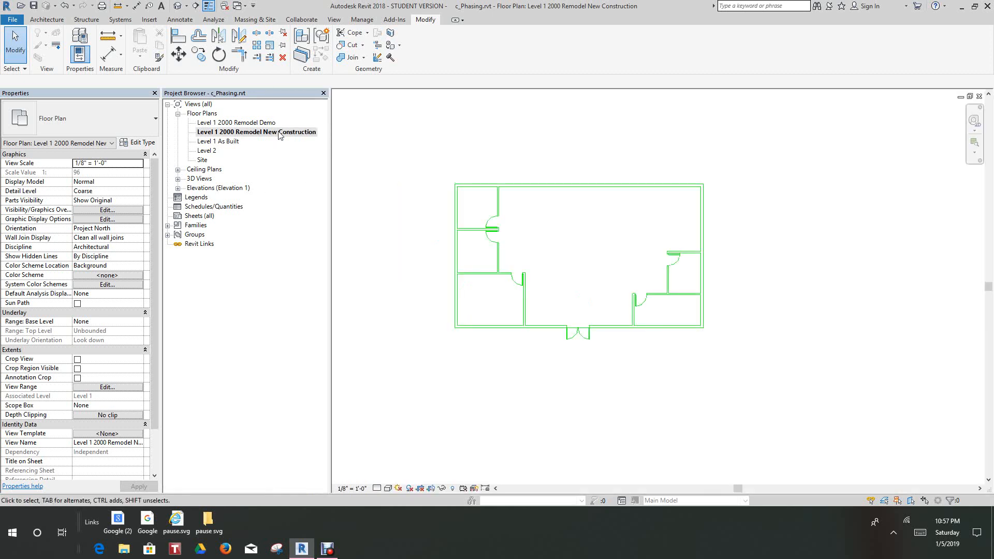
{"action": "double_click", "coordinate": [260, 124]}
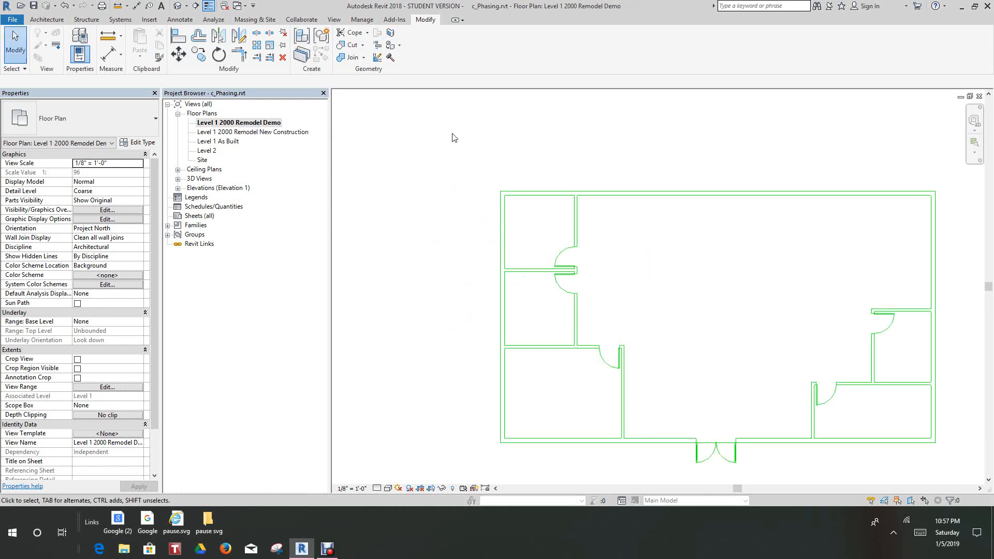
- Set the Level 1 2000 Remodel Demo view's phase filter to Show Previous + Demo and apply it
{"action": "middle_click_drag", "start_coordinate": [573, 182], "coordinate": [555, 154]}
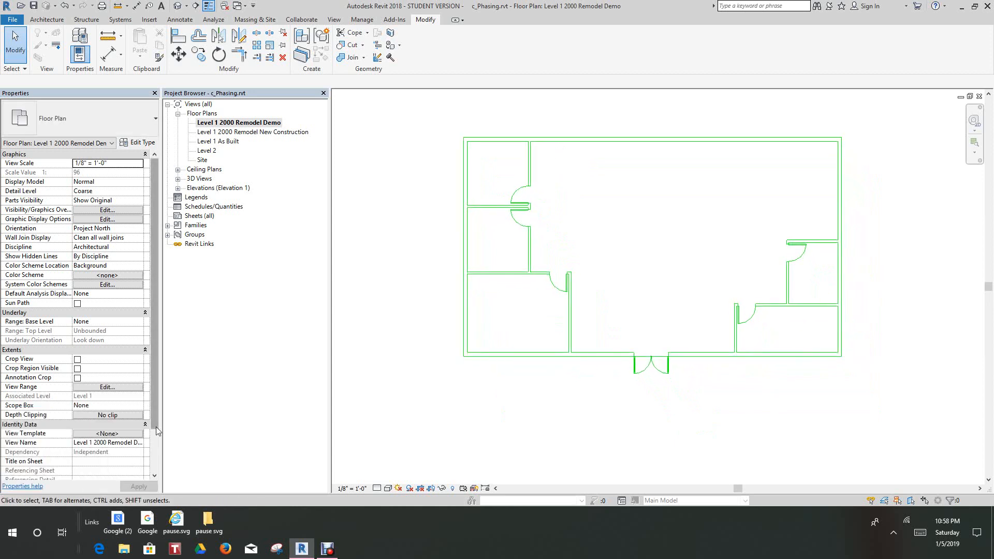
{"action": "scroll", "coordinate": [154, 418], "scroll_direction": "down", "scroll_amount": 3}
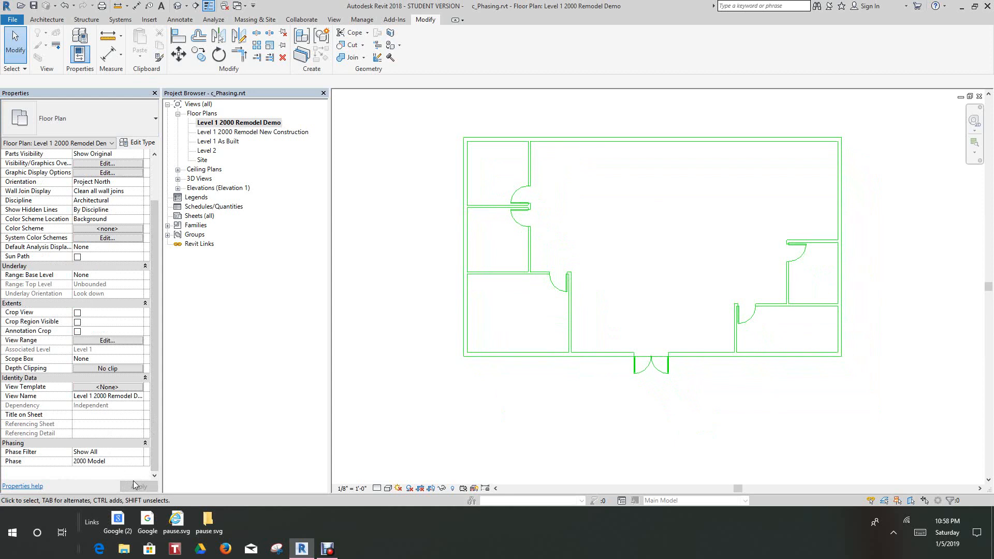
{"action": "left_click", "coordinate": [141, 452]}
{"action": "left_click", "coordinate": [139, 452]}
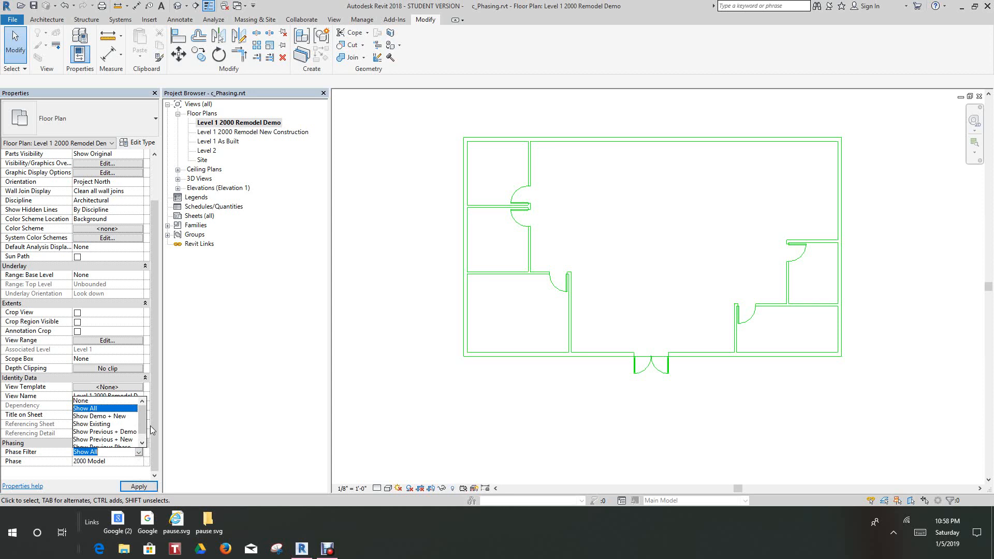
{"action": "left_click", "coordinate": [117, 432]}
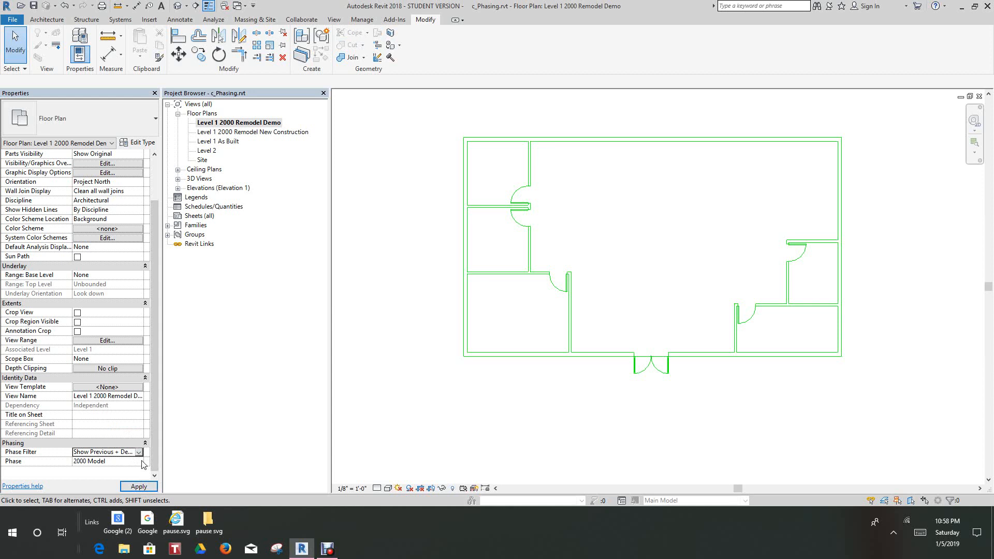
{"action": "left_click", "coordinate": [146, 487]}
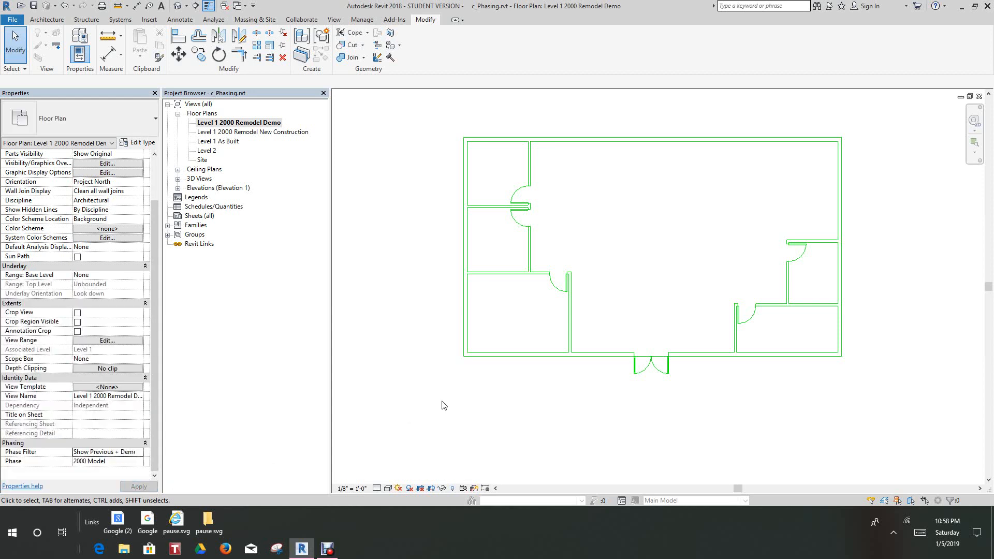
{"action": "scroll", "coordinate": [461, 389], "scroll_direction": "down", "scroll_amount": 3}
{"action": "middle_click_drag", "start_coordinate": [475, 399], "coordinate": [482, 370]}
{"action": "scroll", "coordinate": [482, 366], "scroll_direction": "up", "scroll_amount": 2}
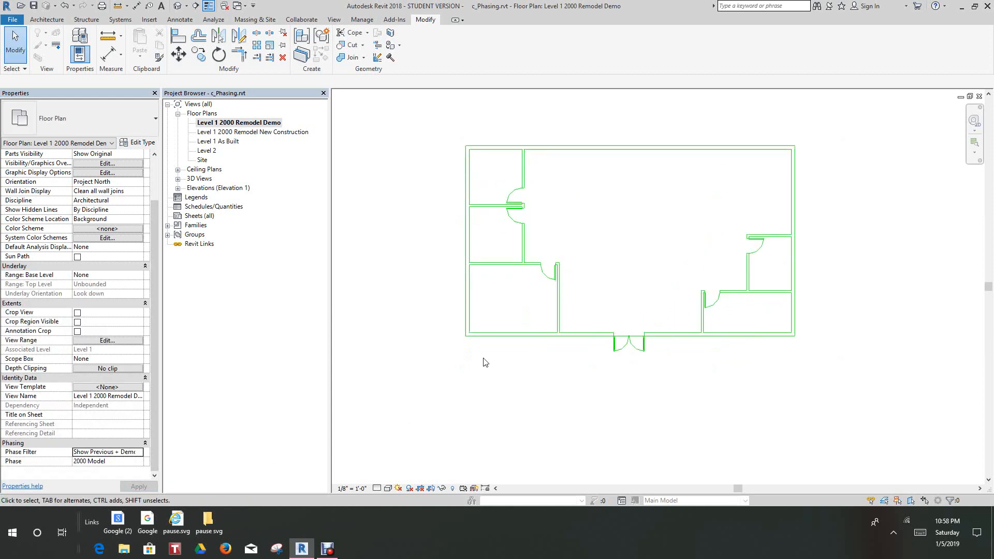
{"action": "scroll", "coordinate": [547, 322], "scroll_direction": "up", "scroll_amount": 1}
{"action": "middle_click_drag", "start_coordinate": [555, 325], "coordinate": [563, 349]}
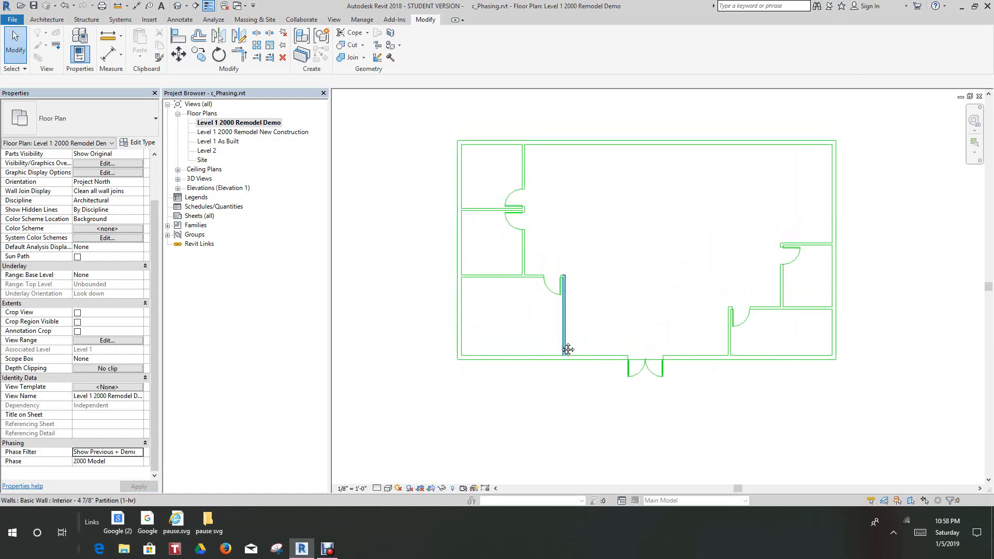
{"action": "scroll", "coordinate": [570, 353], "scroll_direction": "down", "scroll_amount": 1}
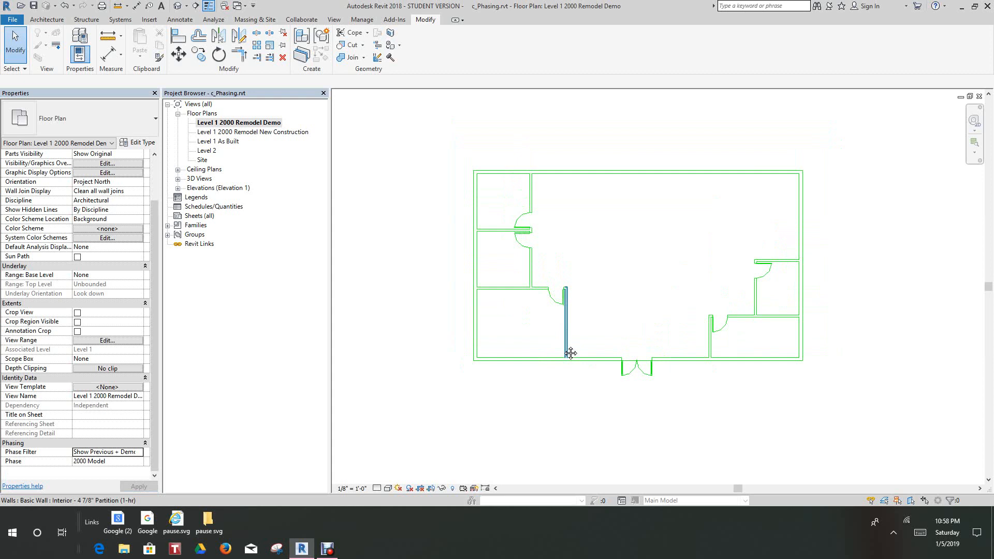
{"action": "scroll", "coordinate": [627, 294], "scroll_direction": "down", "scroll_amount": 3}
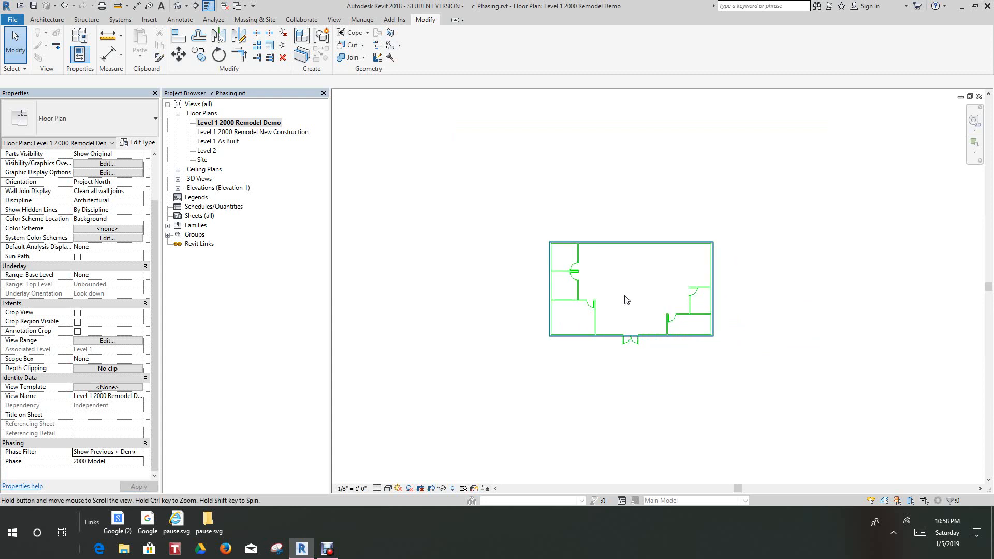
{"action": "scroll", "coordinate": [626, 299], "scroll_direction": "up", "scroll_amount": 3}
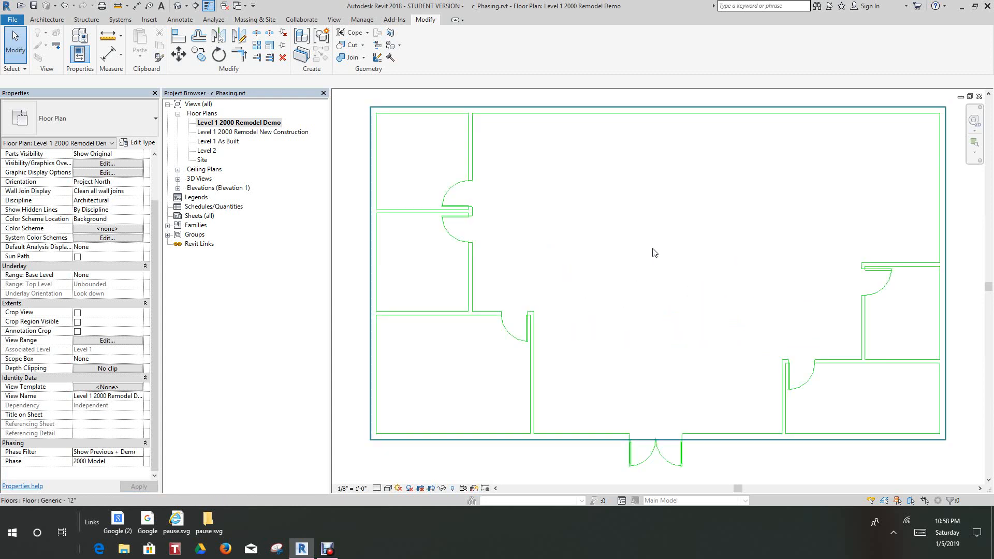
- Open the Level 1 As Built floor plan and set its view phase to As-Built
{"action": "double_click", "coordinate": [222, 142]}
{"action": "scroll", "coordinate": [526, 200], "scroll_direction": "down", "scroll_amount": 1}
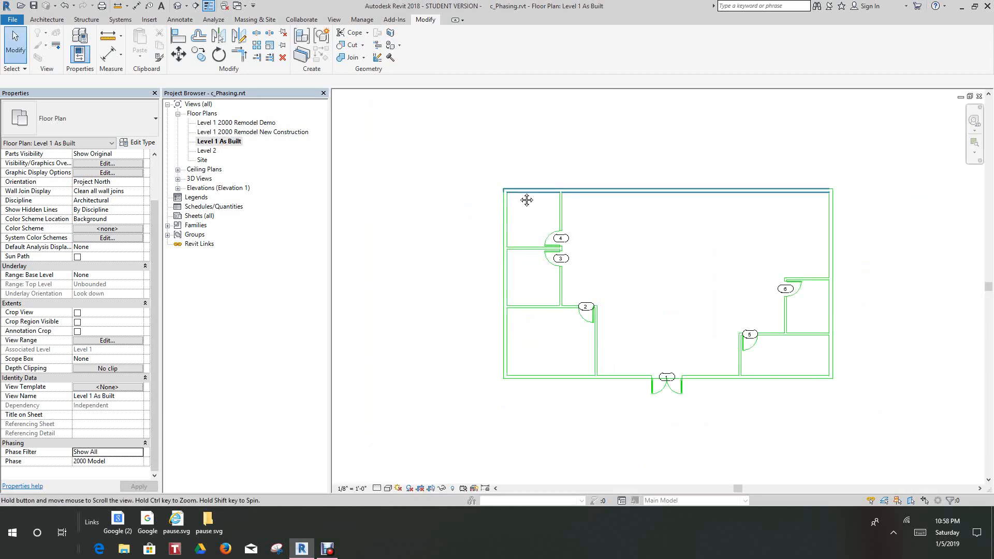
{"action": "middle_click_drag", "start_coordinate": [526, 200], "coordinate": [470, 189]}
{"action": "scroll", "coordinate": [537, 199], "scroll_direction": "down", "scroll_amount": 1}
{"action": "scroll", "coordinate": [537, 199], "scroll_direction": "up", "scroll_amount": 2}
{"action": "middle_click_drag", "start_coordinate": [545, 205], "coordinate": [540, 210]}
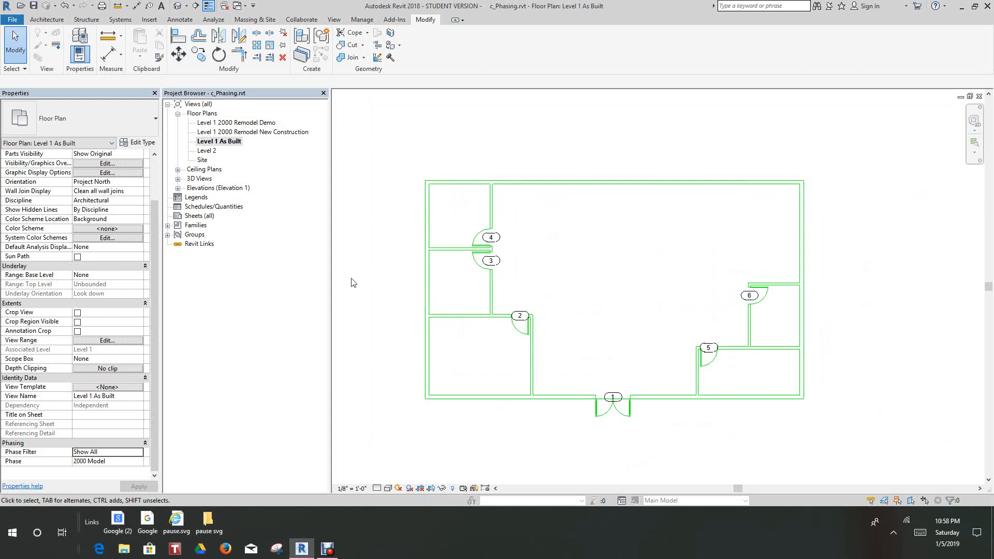
{"action": "left_click", "coordinate": [140, 461]}
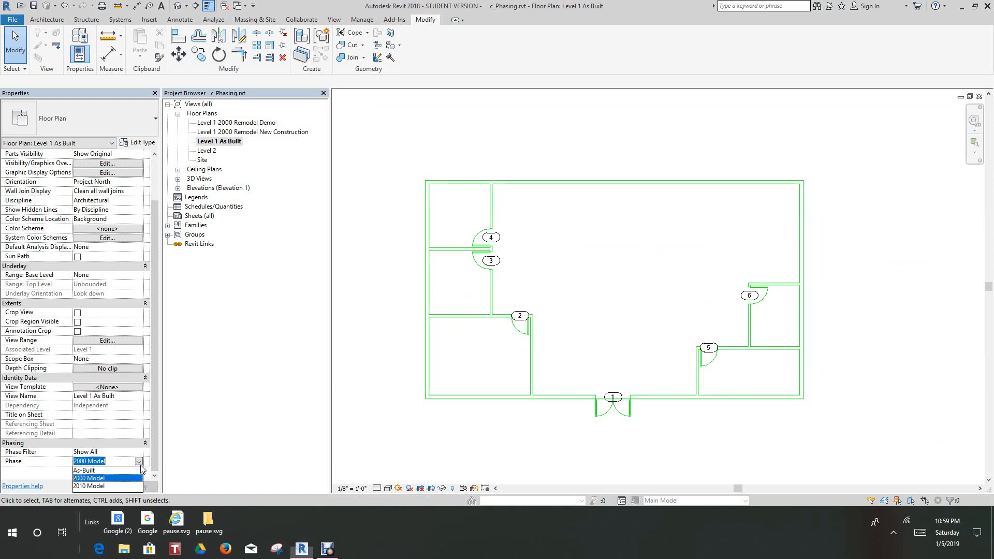
{"action": "left_click", "coordinate": [89, 477]}
{"action": "left_click", "coordinate": [617, 240]}
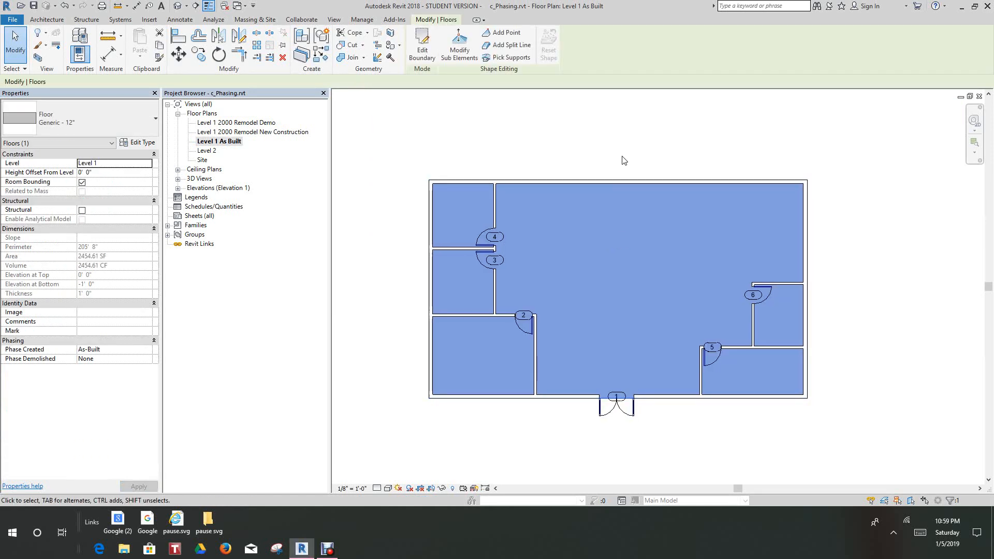
{"action": "left_click", "coordinate": [624, 155]}
{"action": "middle_click_drag", "start_coordinate": [634, 153], "coordinate": [623, 179]}
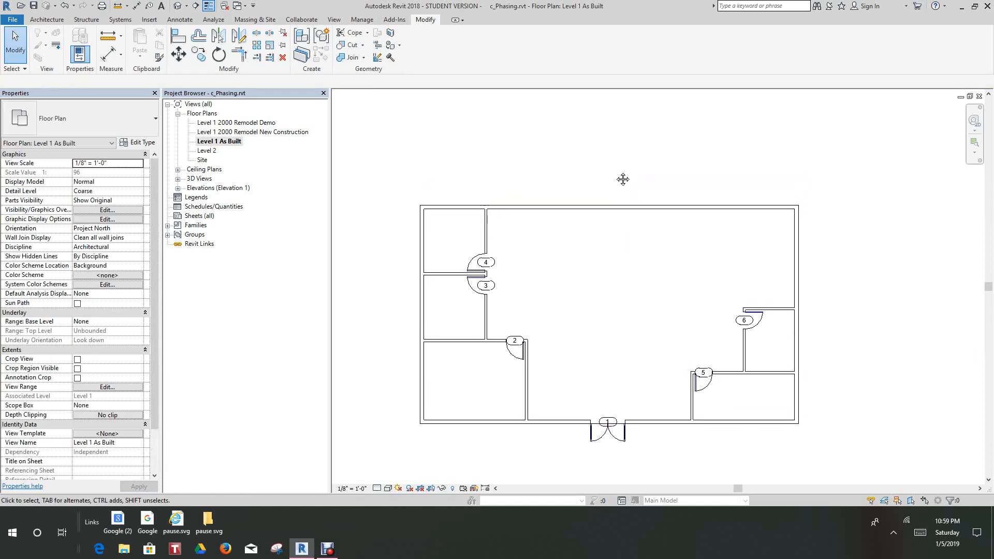
{"action": "scroll", "coordinate": [622, 179], "scroll_direction": "up", "scroll_amount": 3}
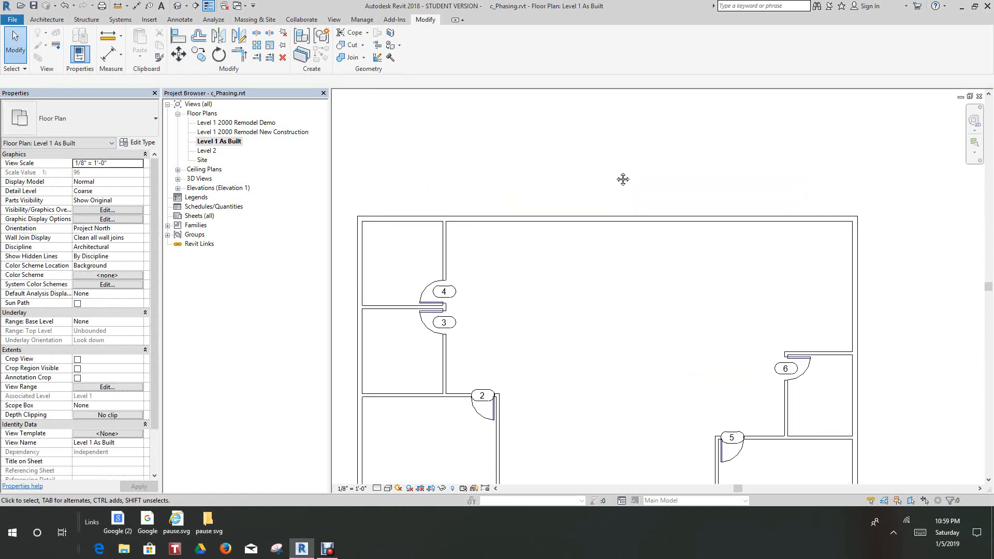
{"action": "scroll", "coordinate": [620, 177], "scroll_direction": "down", "scroll_amount": 3}
{"action": "middle_click_drag", "start_coordinate": [623, 182], "coordinate": [656, 165]}
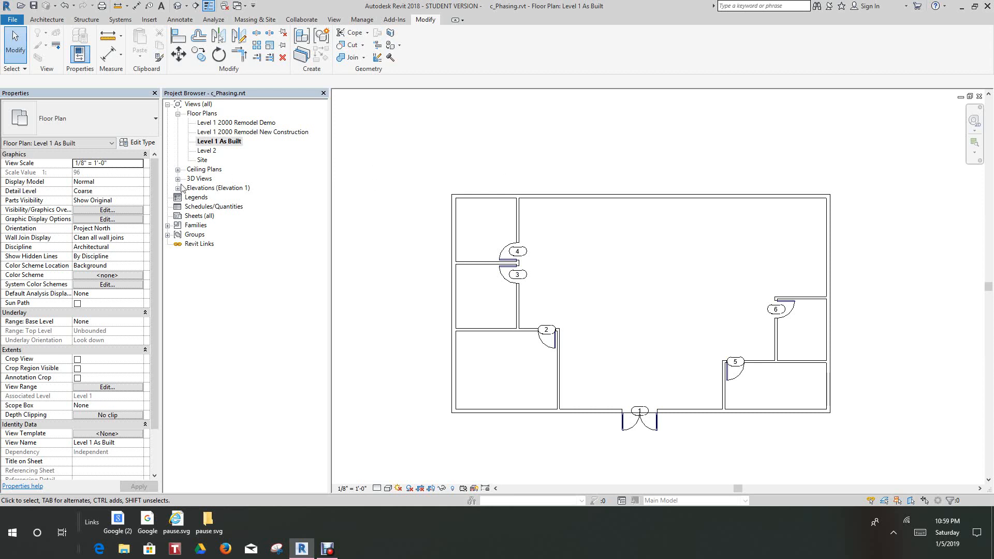
- Open the Level 1 2000 Remodel New Construction floor plan and apply the Show Previous + New phase filter
{"action": "left_click", "coordinate": [244, 133]}
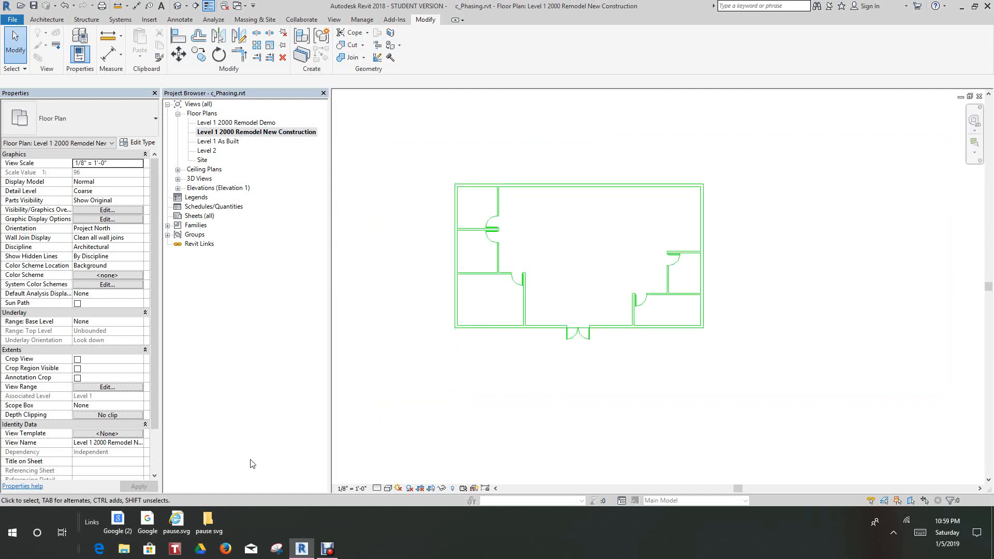
{"action": "left_click", "coordinate": [155, 447]}
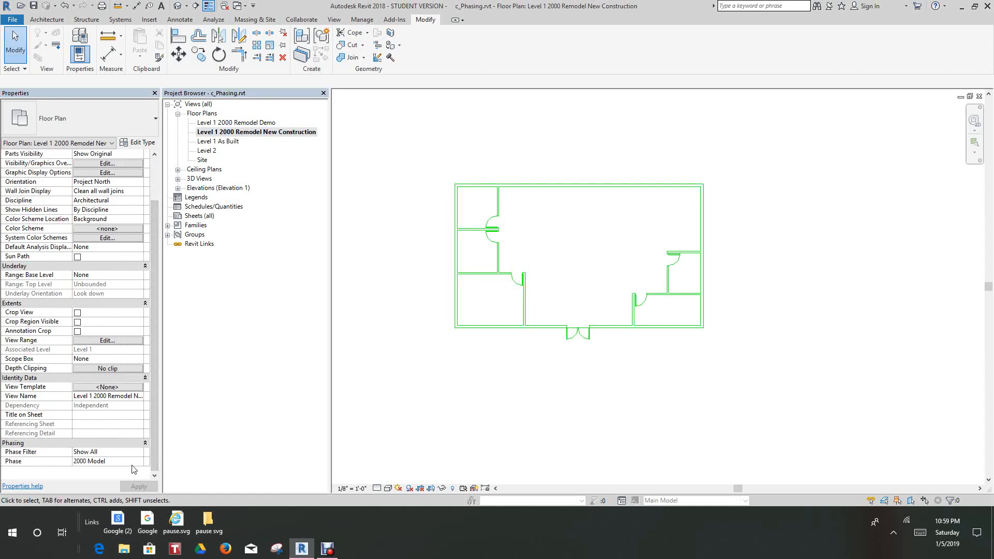
{"action": "left_click", "coordinate": [140, 452]}
{"action": "left_click", "coordinate": [139, 452]}
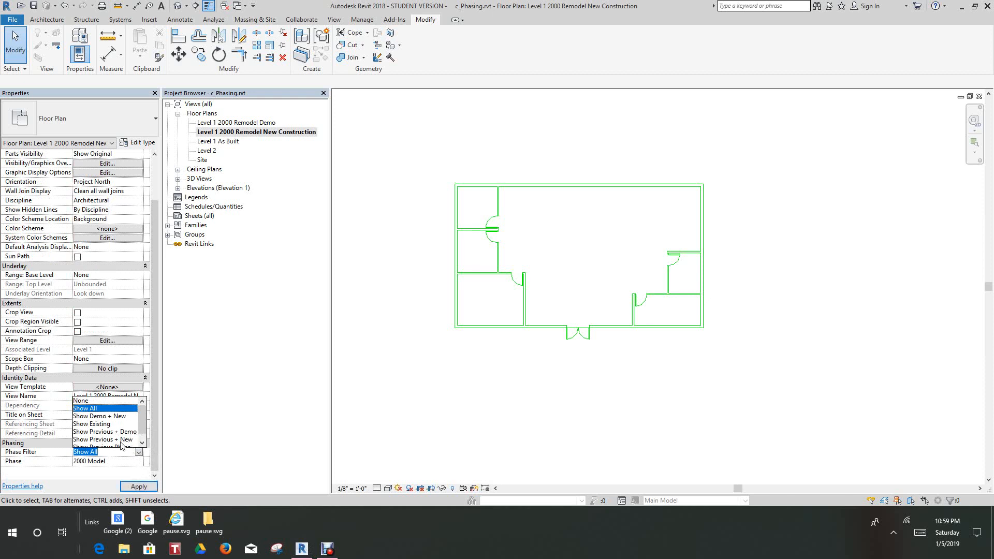
{"action": "left_click", "coordinate": [121, 440]}
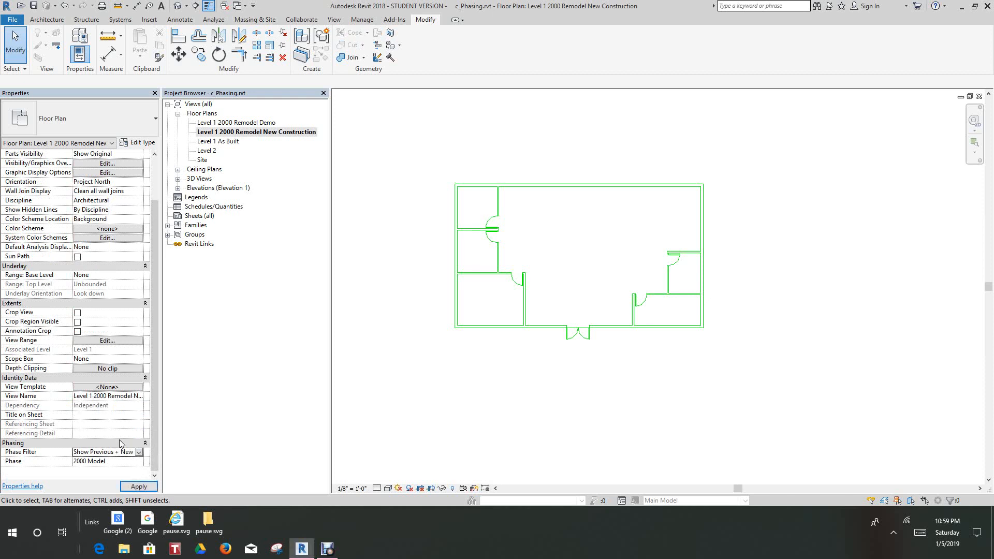
{"action": "left_click", "coordinate": [139, 486]}
{"action": "middle_click_drag", "start_coordinate": [508, 364], "coordinate": [517, 364]}
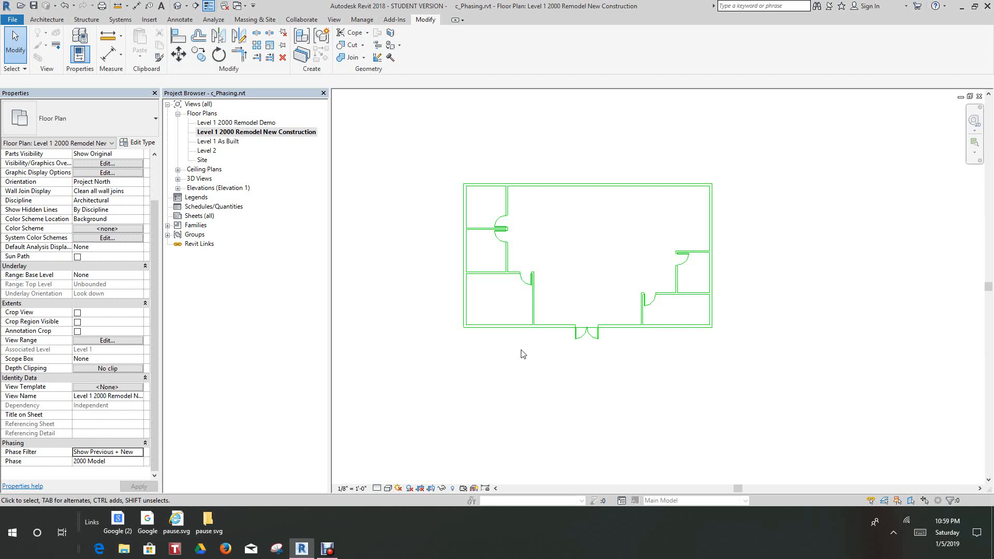
{"action": "scroll", "coordinate": [548, 355], "scroll_direction": "down", "scroll_amount": 2}
{"action": "scroll", "coordinate": [561, 340], "scroll_direction": "up", "scroll_amount": 3}
{"action": "middle_click_drag", "start_coordinate": [561, 340], "coordinate": [560, 348]}
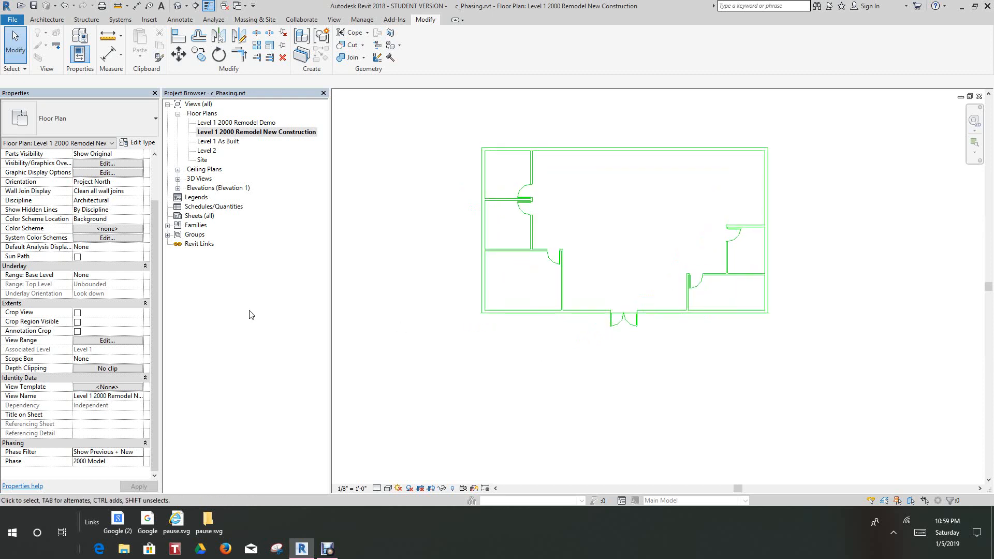
- Open the Level 1 2000 Remodel Demo floor plan at the two upper-left rooms
{"action": "double_click", "coordinate": [235, 123]}
{"action": "middle_click_drag", "start_coordinate": [489, 209], "coordinate": [516, 250]}
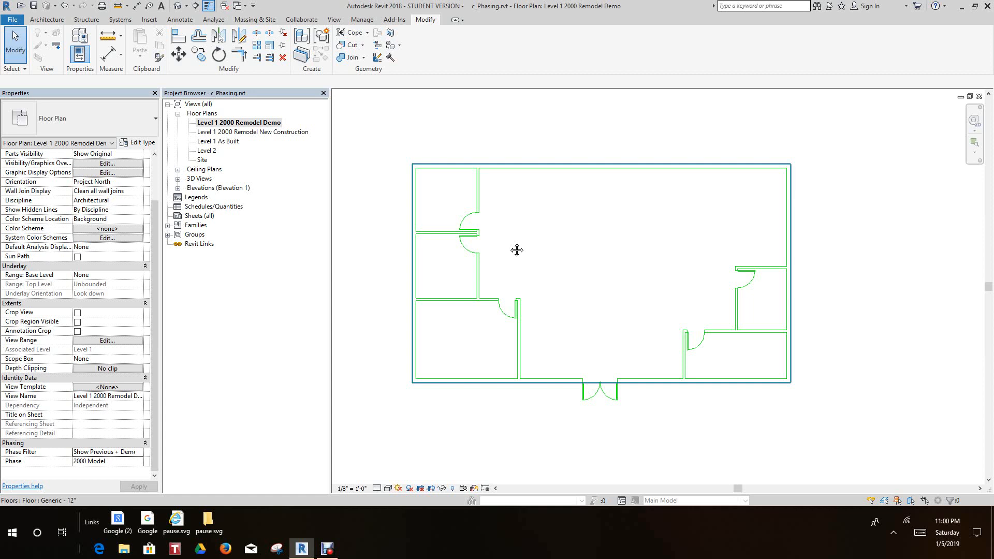
{"action": "scroll", "coordinate": [514, 248], "scroll_direction": "down", "scroll_amount": 1}
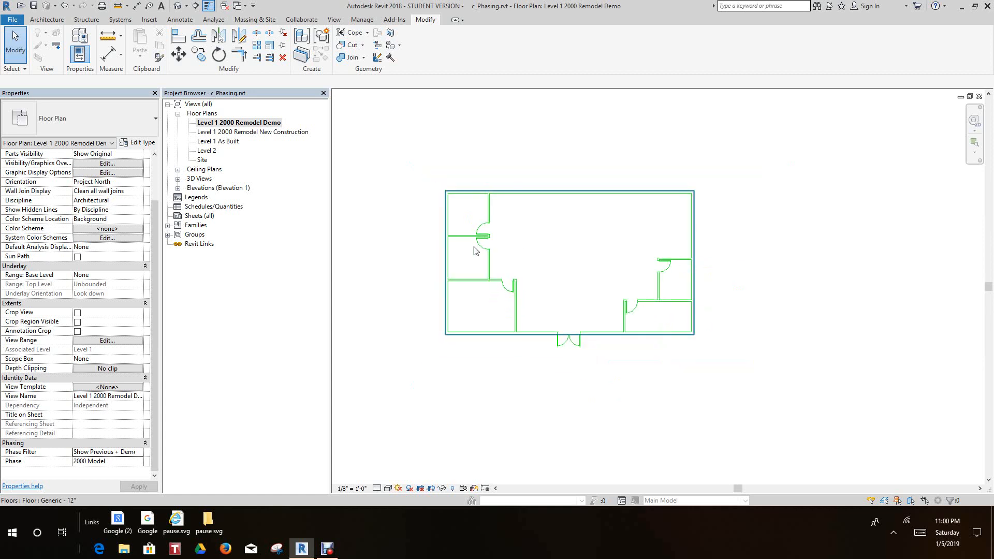
{"action": "scroll", "coordinate": [473, 252], "scroll_direction": "up", "scroll_amount": 4}
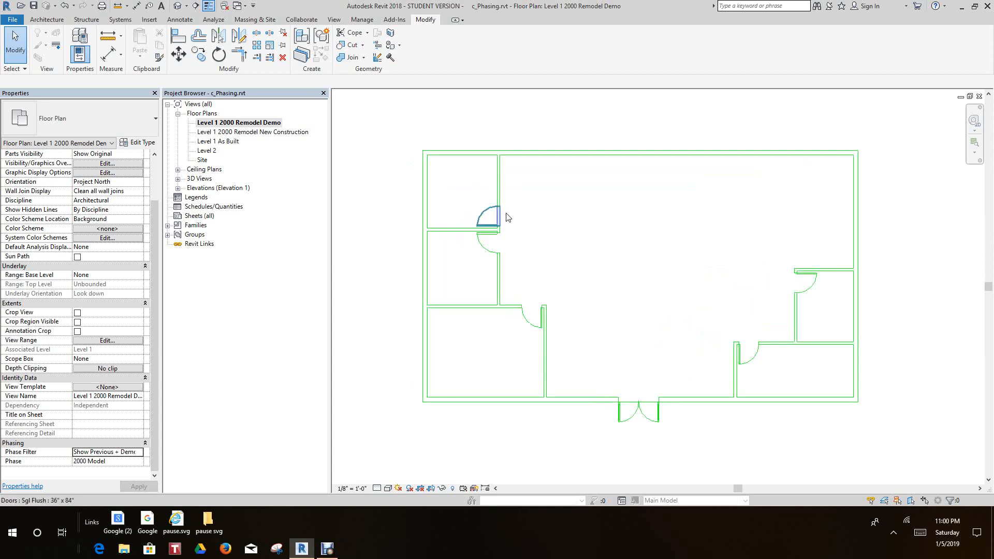
- Set Phase Demolished to 2000 Model for the two partition walls enclosing and dividing the upper-left rooms
{"action": "left_click", "coordinate": [494, 188]}
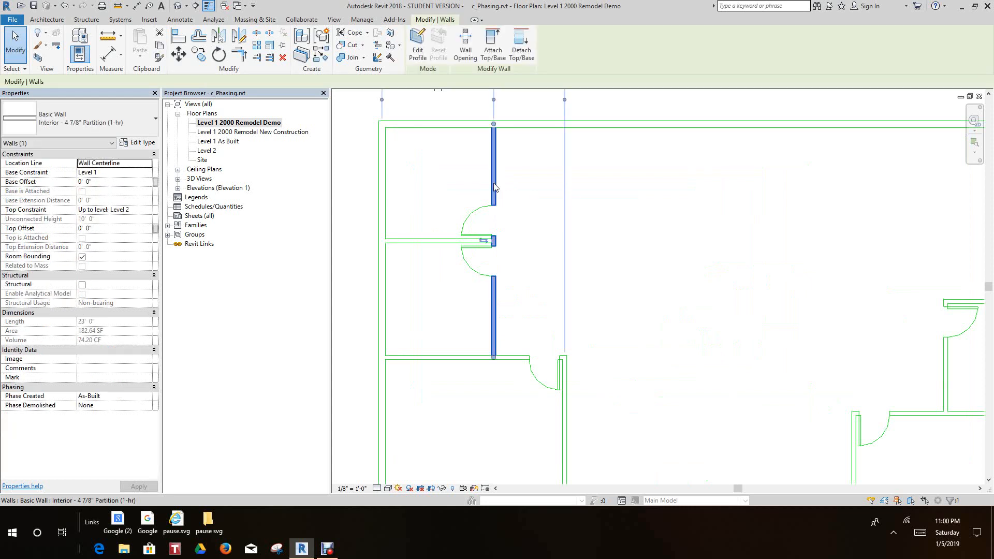
{"action": "left_click", "coordinate": [431, 248], "text": "ctrl"}
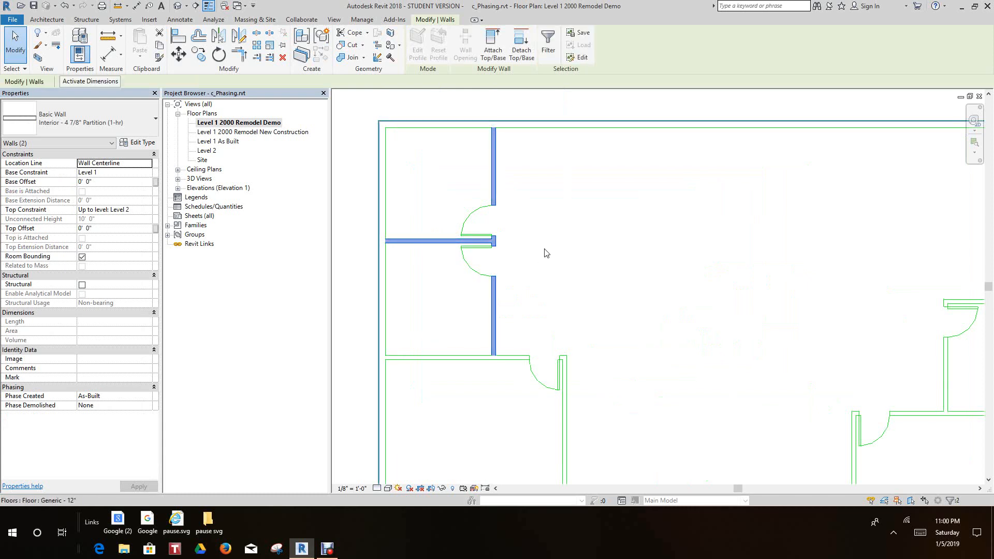
{"action": "scroll", "coordinate": [575, 256], "scroll_direction": "down", "scroll_amount": 1}
{"action": "middle_click_drag", "start_coordinate": [575, 255], "coordinate": [586, 254]}
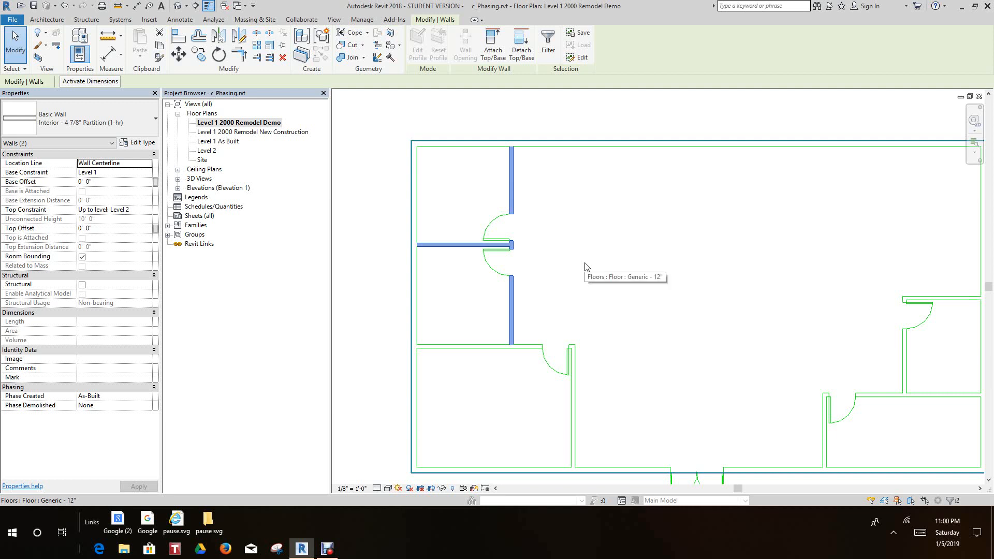
{"action": "left_click", "coordinate": [149, 407]}
{"action": "left_click", "coordinate": [148, 406]}
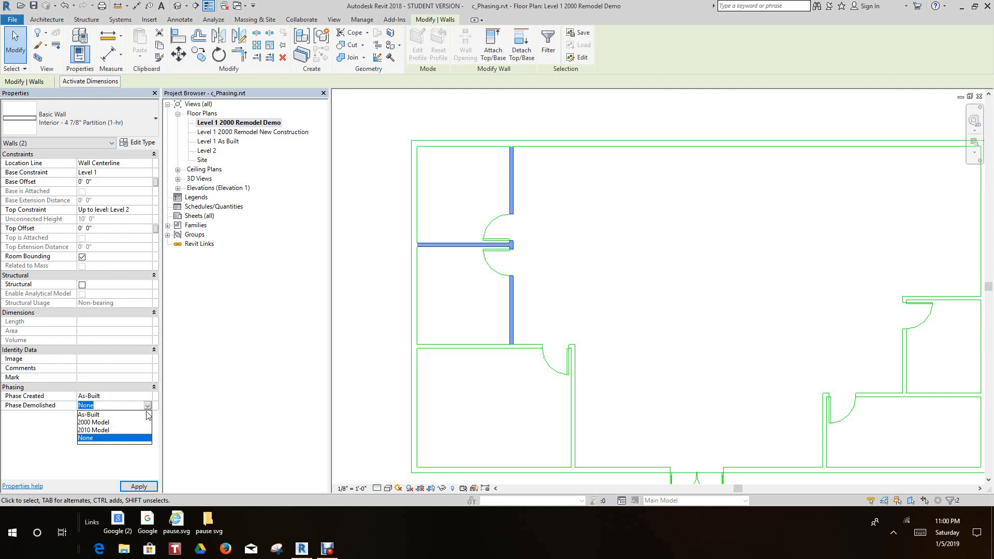
{"action": "left_click", "coordinate": [103, 423]}
{"action": "left_click", "coordinate": [379, 366]}
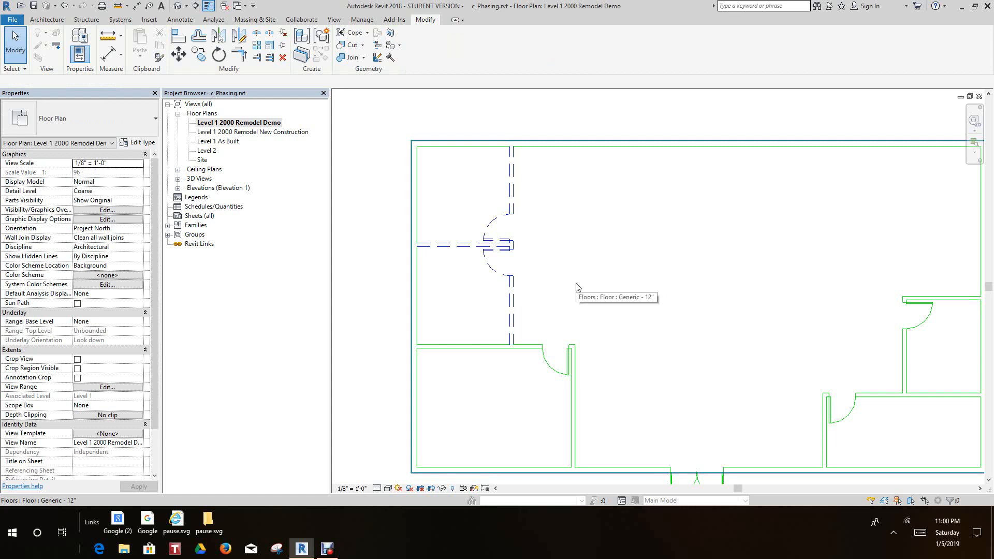
{"action": "scroll", "coordinate": [575, 284], "scroll_direction": "down", "scroll_amount": 2}
{"action": "middle_click_drag", "start_coordinate": [584, 294], "coordinate": [530, 249]}
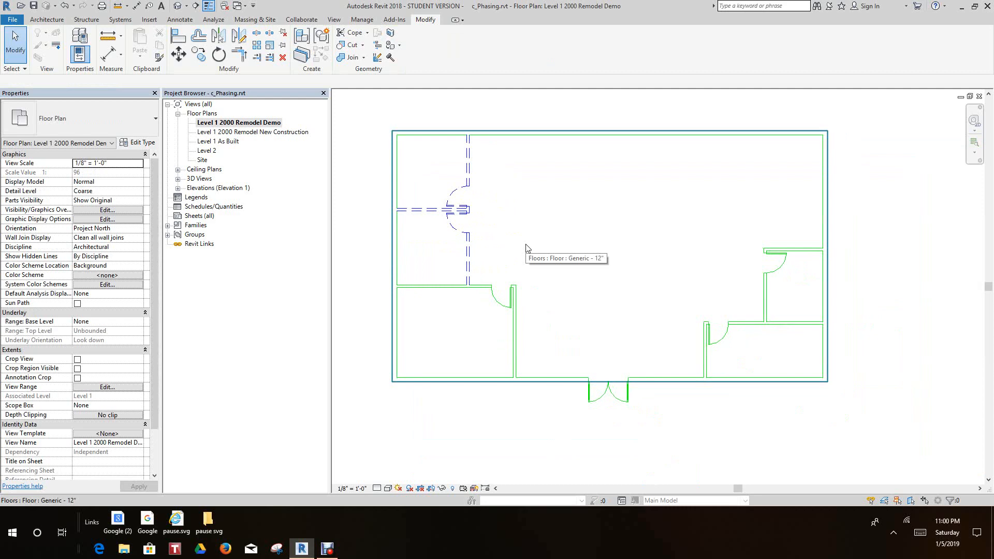
{"action": "scroll", "coordinate": [526, 248], "scroll_direction": "down", "scroll_amount": 1}
{"action": "middle_click_drag", "start_coordinate": [510, 264], "coordinate": [497, 224]}
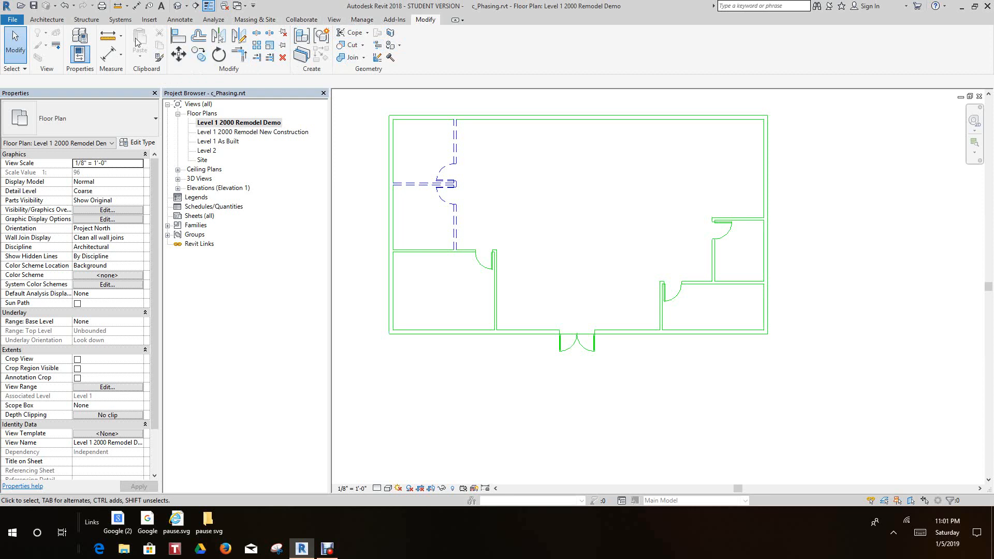
{"action": "left_click", "coordinate": [49, 20]}
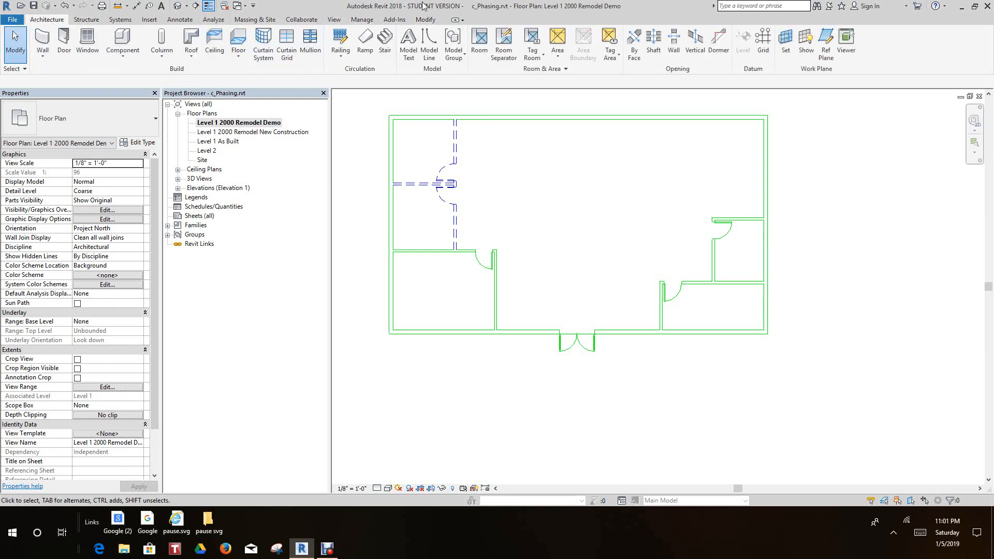
{"action": "left_click", "coordinate": [422, 21]}
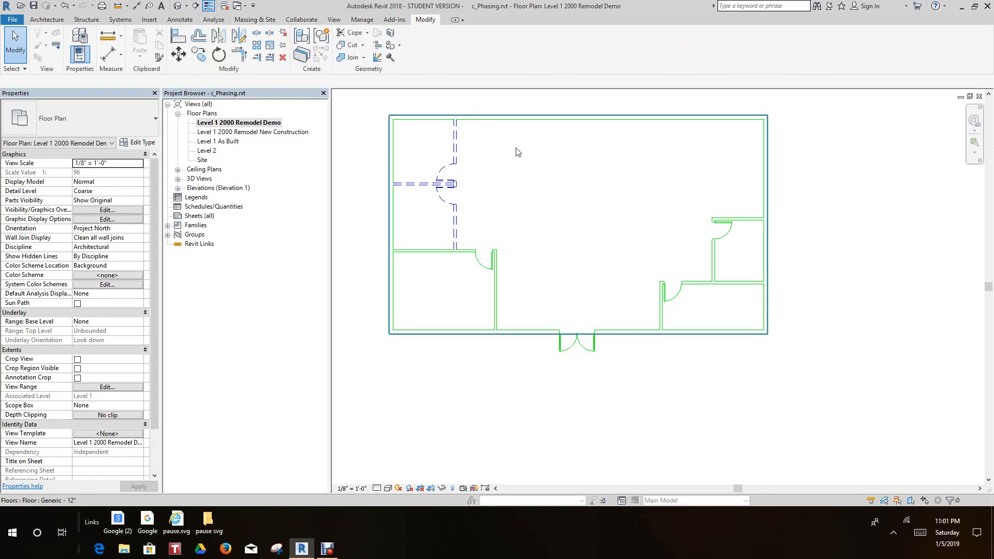
- Demolish the two partition walls enclosing the small room on the building's east side with the Demolish tool
{"action": "middle_click_drag", "start_coordinate": [540, 185], "coordinate": [542, 210]}
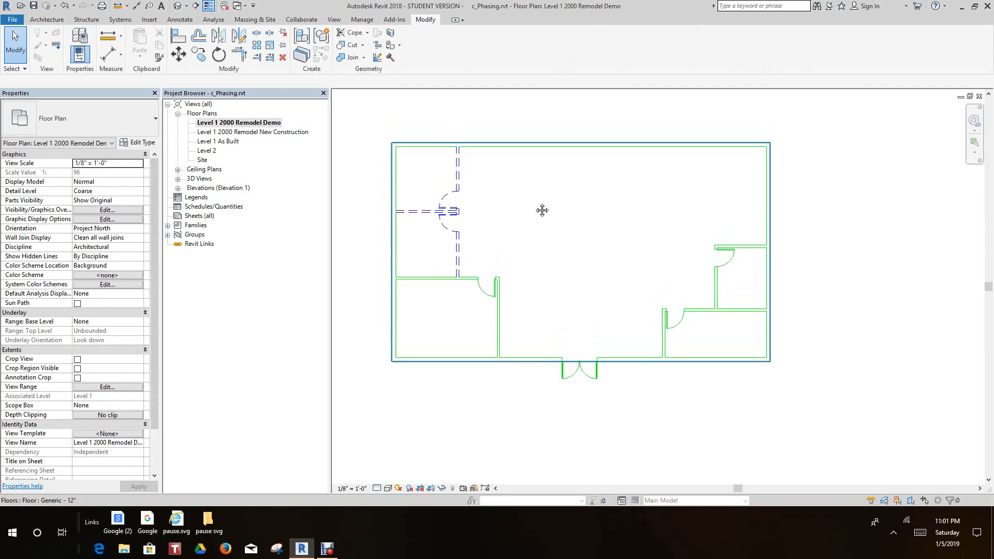
{"action": "scroll", "coordinate": [535, 202], "scroll_direction": "up", "scroll_amount": 1}
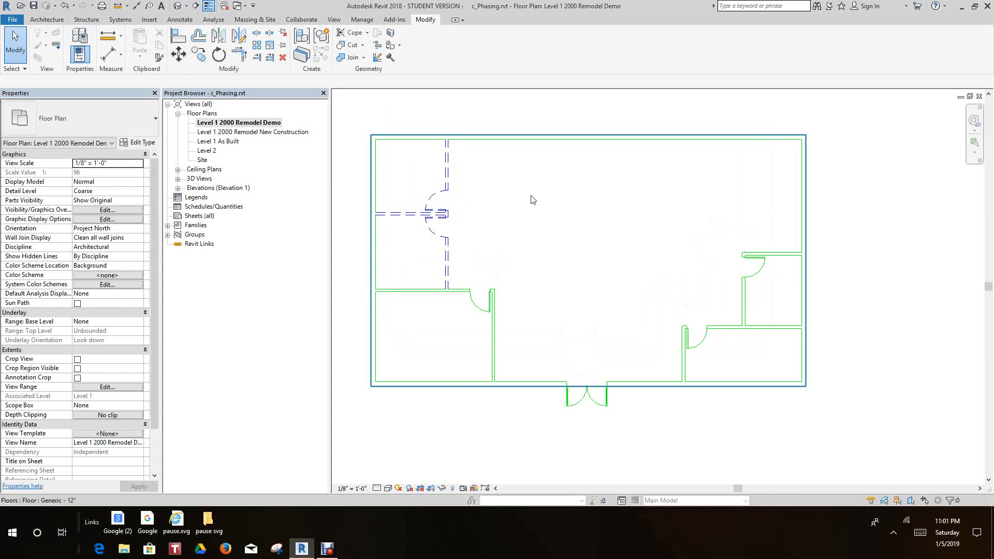
{"action": "scroll", "coordinate": [533, 199], "scroll_direction": "down", "scroll_amount": 1}
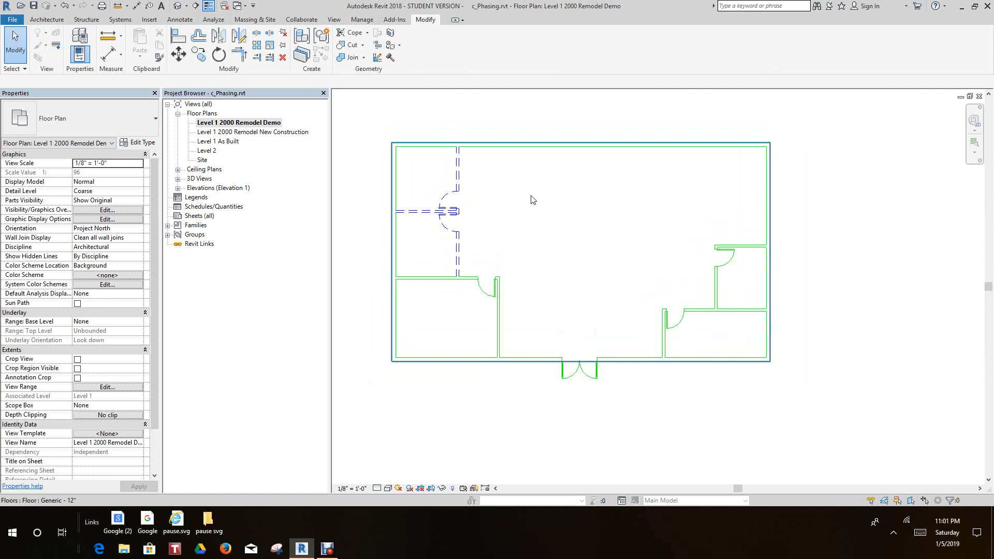
{"action": "left_click", "coordinate": [390, 57]}
{"action": "scroll", "coordinate": [518, 253], "scroll_direction": "down", "scroll_amount": 2}
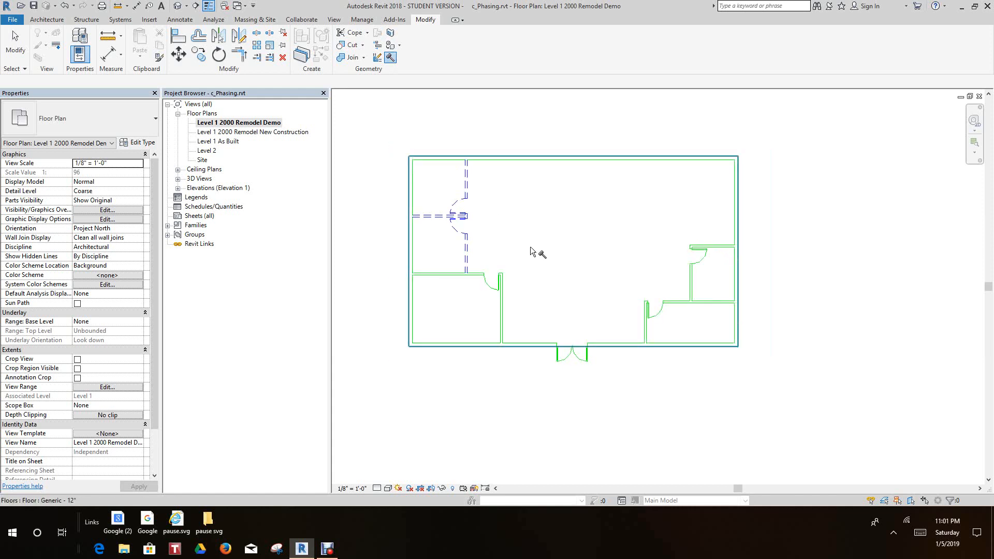
{"action": "middle_click_drag", "start_coordinate": [524, 257], "coordinate": [452, 239]}
{"action": "scroll", "coordinate": [632, 249], "scroll_direction": "up", "scroll_amount": 2}
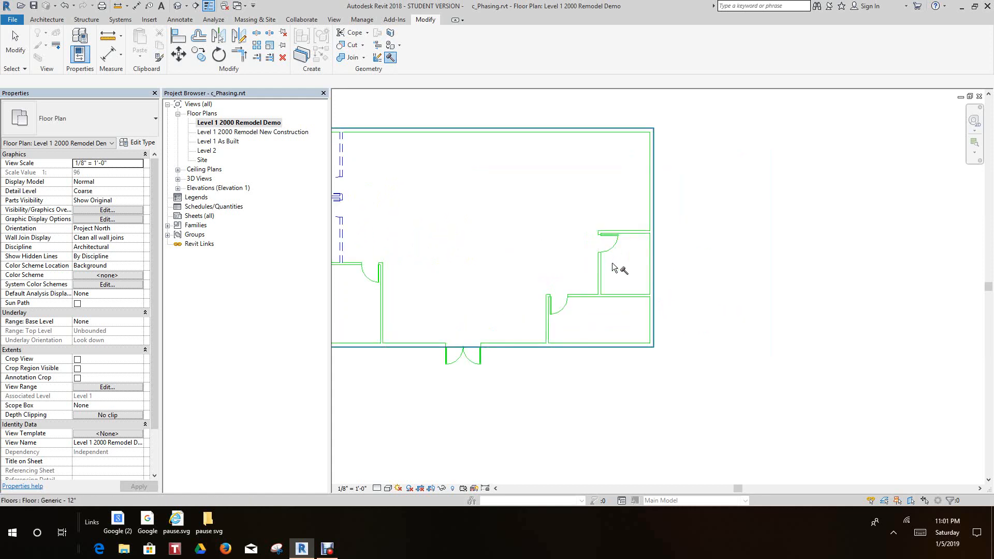
{"action": "scroll", "coordinate": [631, 257], "scroll_direction": "up", "scroll_amount": 2}
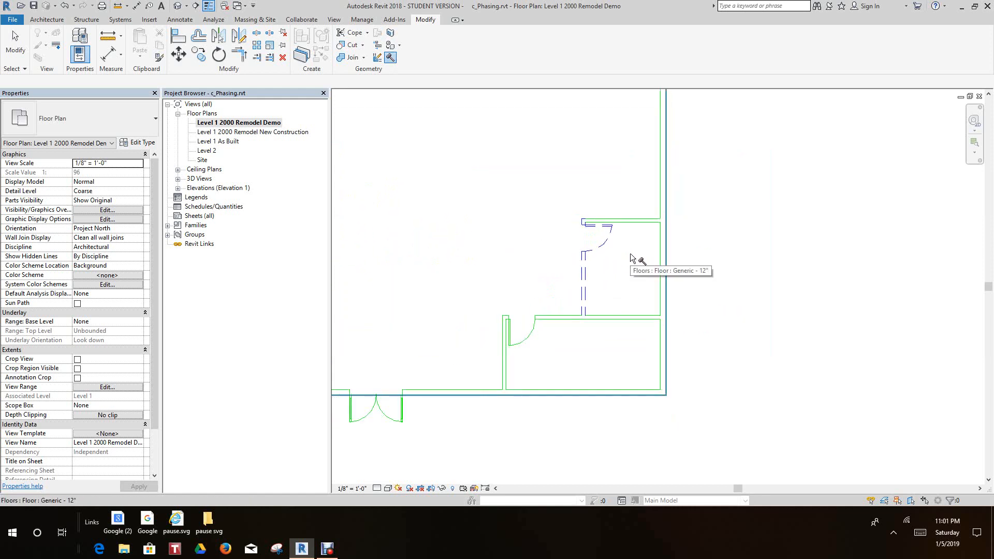
{"action": "scroll", "coordinate": [631, 257], "scroll_direction": "up", "scroll_amount": 3}
{"action": "left_click", "coordinate": [646, 198]}
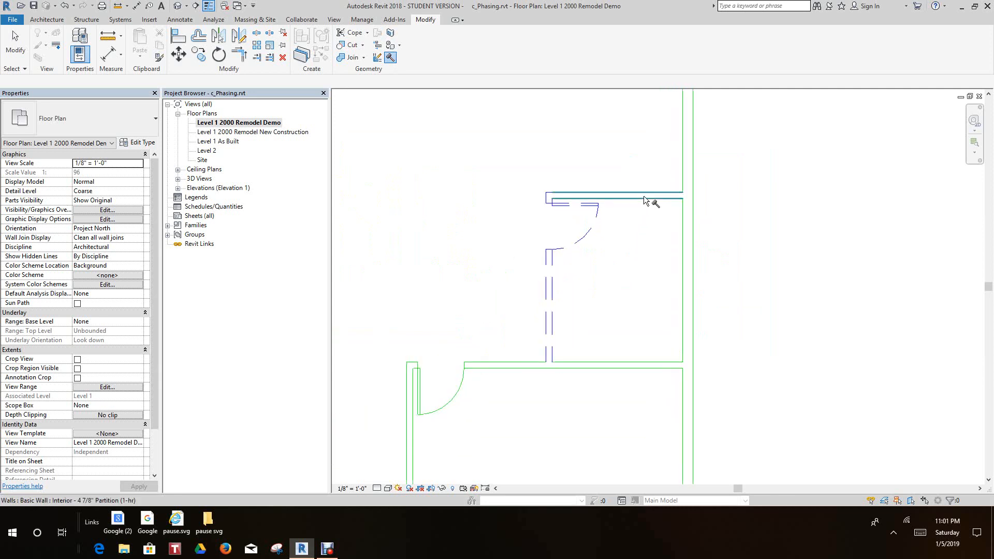
{"action": "scroll", "coordinate": [632, 251], "scroll_direction": "down", "scroll_amount": 1}
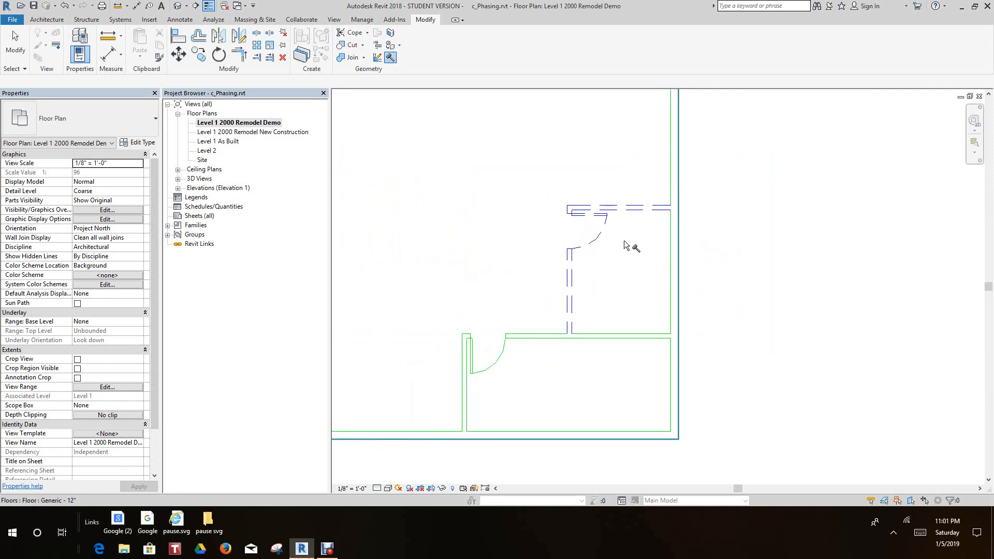
{"action": "scroll", "coordinate": [627, 246], "scroll_direction": "down", "scroll_amount": 3}
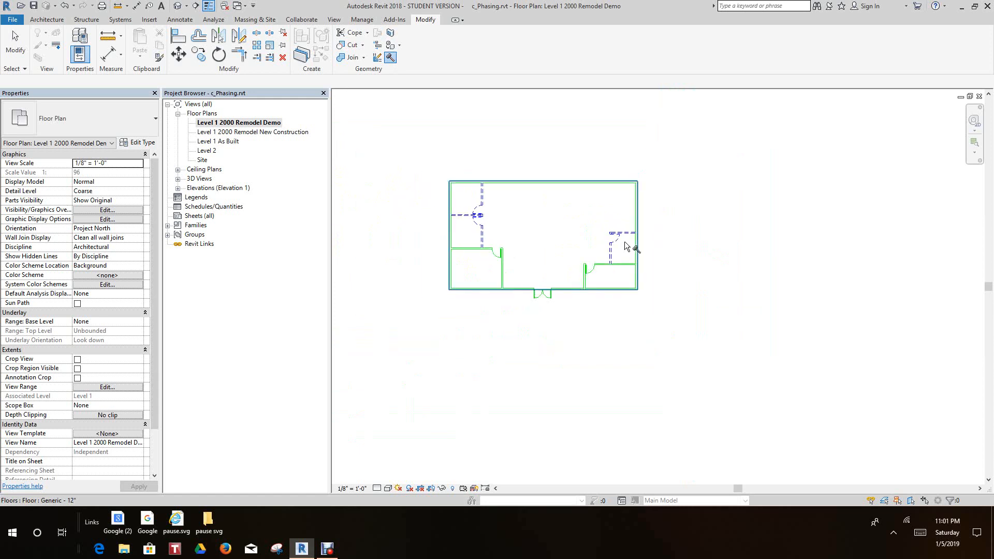
{"action": "right_click", "coordinate": [672, 248]}
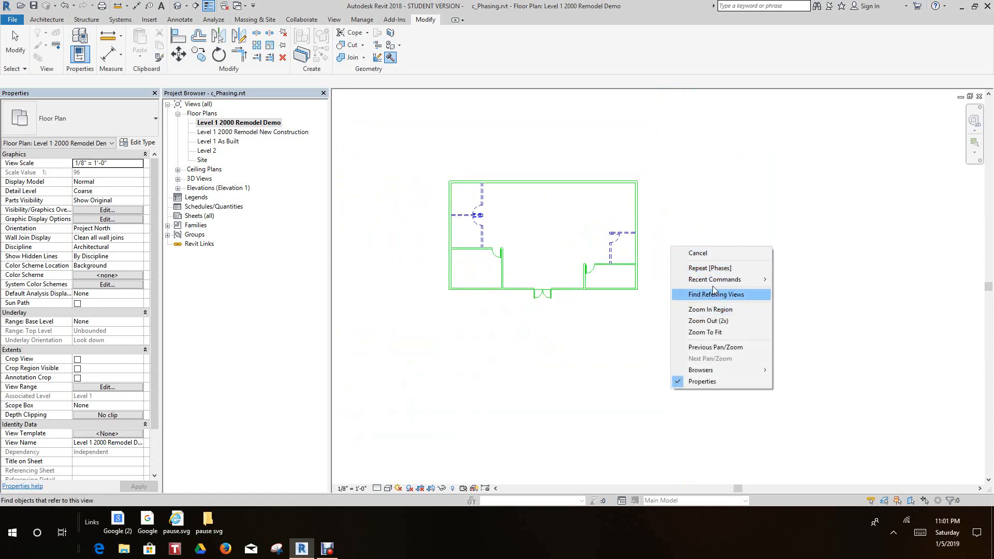
{"action": "left_click", "coordinate": [718, 260]}
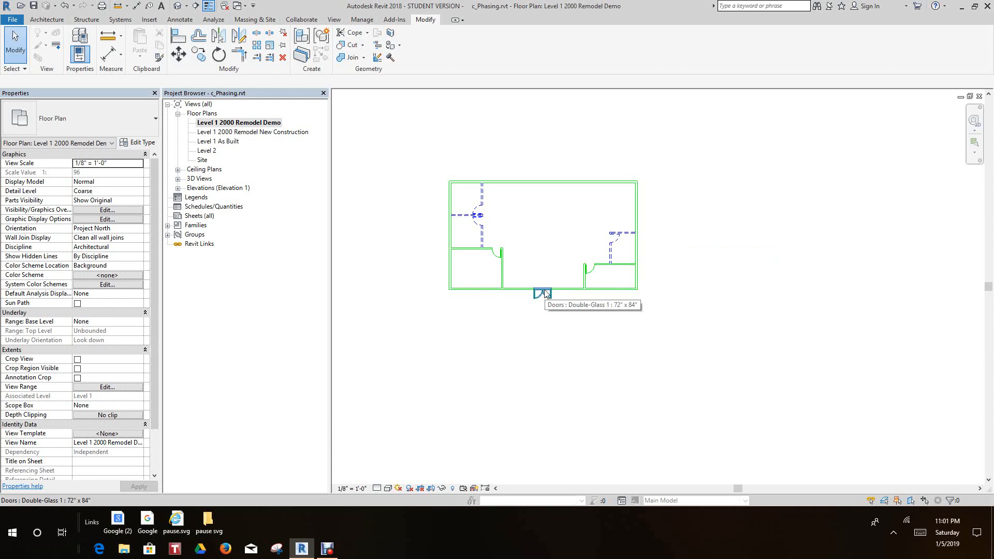
- Open the Level 1 2000 Remodel New Construction floor plan
{"action": "scroll", "coordinate": [515, 290], "scroll_direction": "up", "scroll_amount": 1}
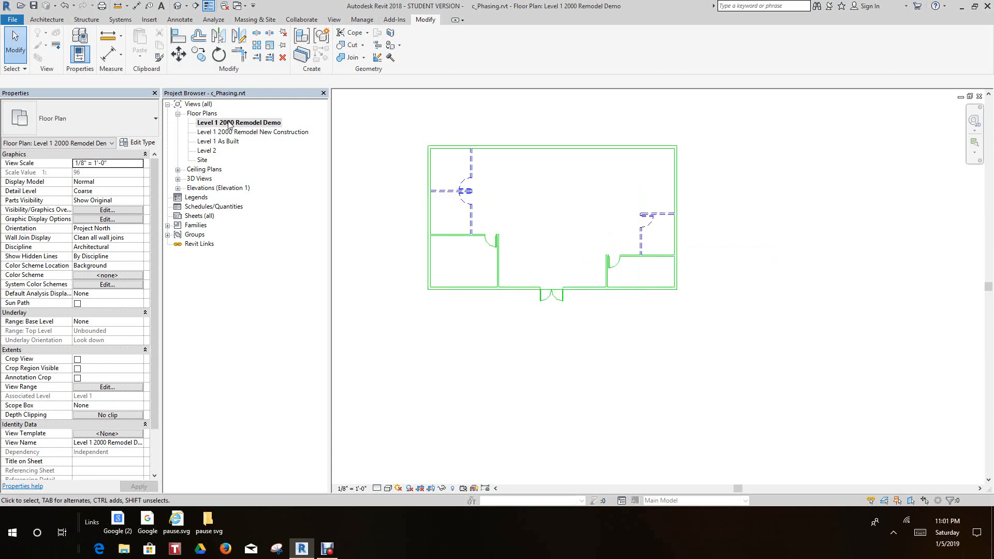
{"action": "scroll", "coordinate": [523, 253], "scroll_direction": "down", "scroll_amount": 2}
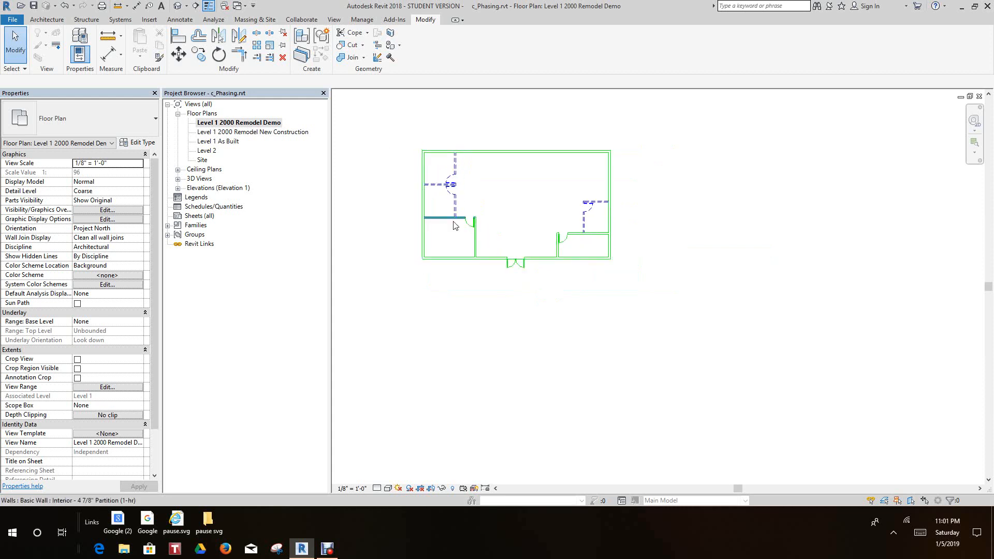
{"action": "scroll", "coordinate": [524, 254], "scroll_direction": "up", "scroll_amount": 3}
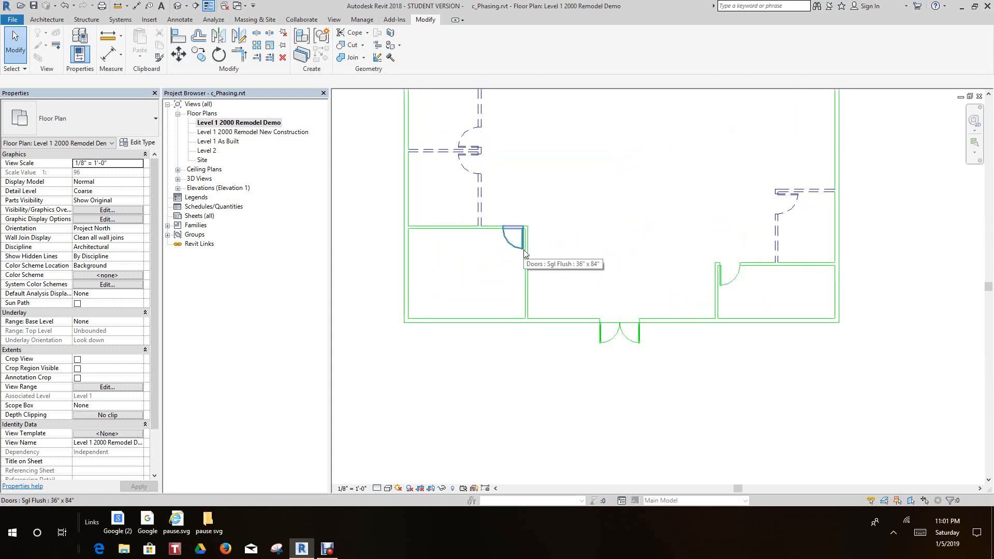
{"action": "scroll", "coordinate": [523, 254], "scroll_direction": "down", "scroll_amount": 1}
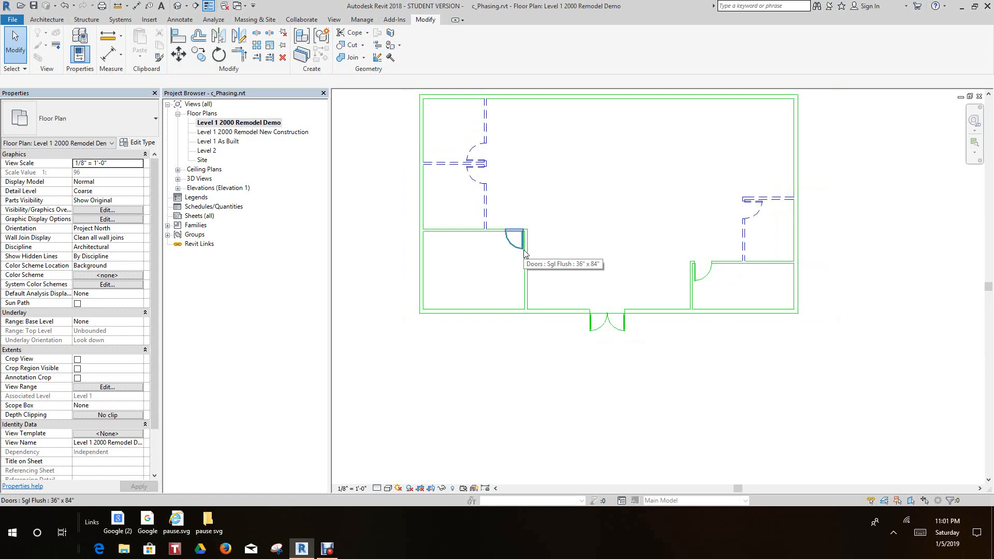
{"action": "double_click", "coordinate": [257, 133]}
{"action": "middle_click_drag", "start_coordinate": [482, 191], "coordinate": [481, 229]}
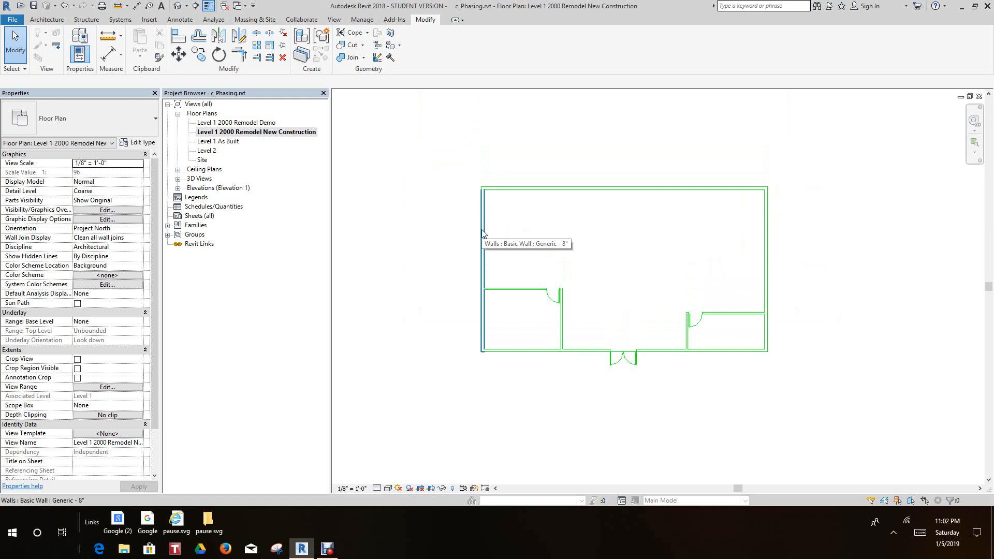
{"action": "scroll", "coordinate": [500, 249], "scroll_direction": "down", "scroll_amount": 1}
{"action": "middle_click_drag", "start_coordinate": [500, 249], "coordinate": [451, 261]}
- Draw an Interior - 4 7/8" Partition (1-hr) wall from the lower-left room's inner corner straight up to the upper exterior wall
{"action": "left_click", "coordinate": [47, 20]}
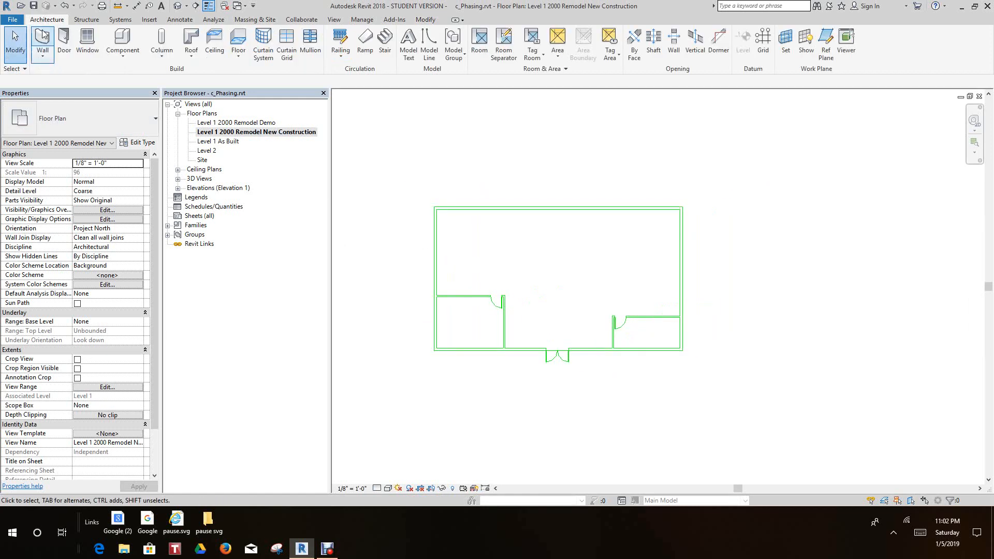
{"action": "left_click", "coordinate": [40, 35]}
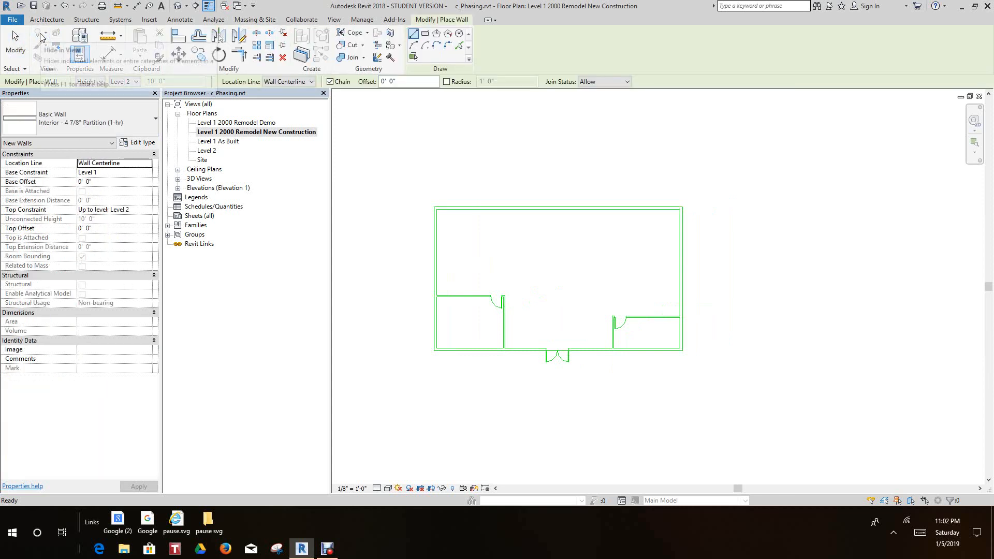
{"action": "scroll", "coordinate": [388, 217], "scroll_direction": "up", "scroll_amount": 1}
{"action": "scroll", "coordinate": [520, 309], "scroll_direction": "up", "scroll_amount": 6}
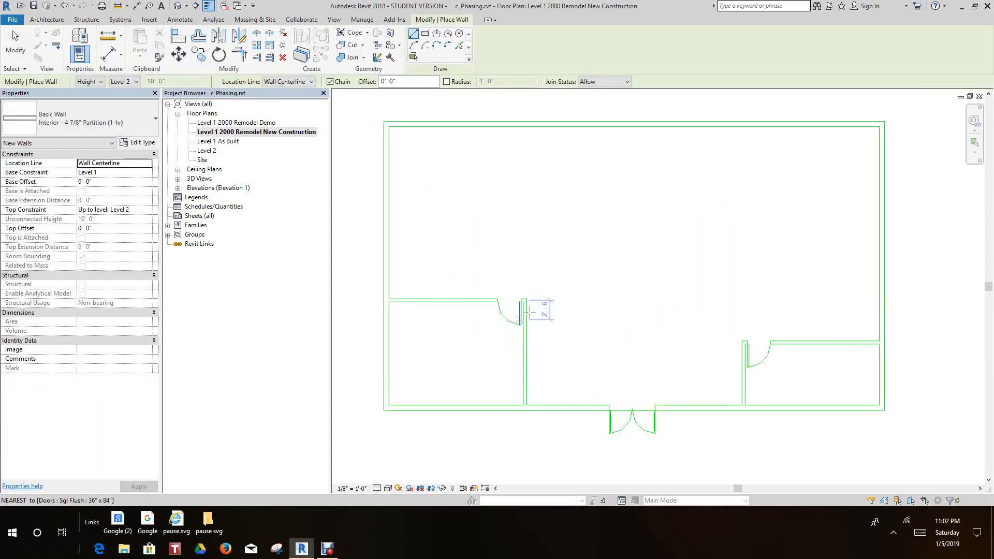
{"action": "scroll", "coordinate": [518, 292], "scroll_direction": "up", "scroll_amount": 3}
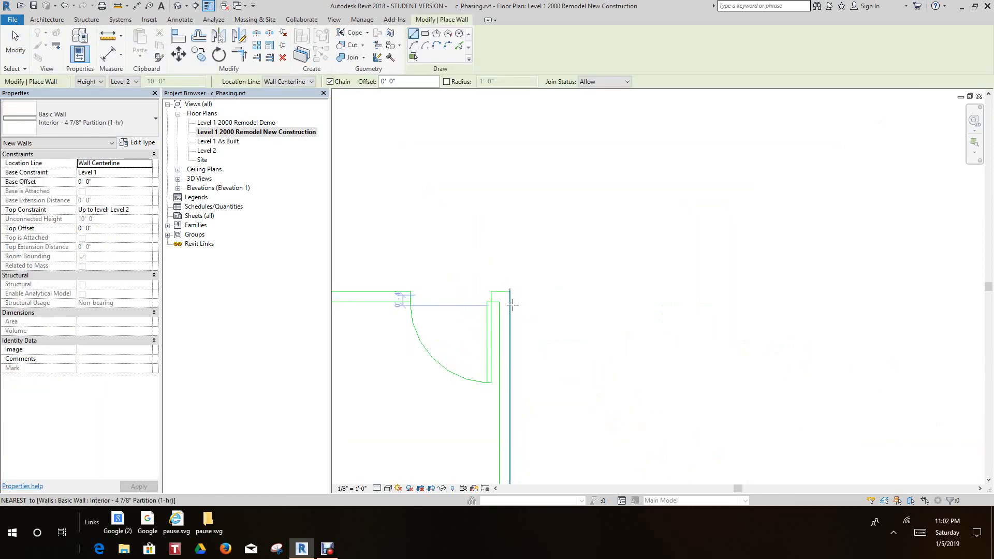
{"action": "left_click", "coordinate": [508, 295]}
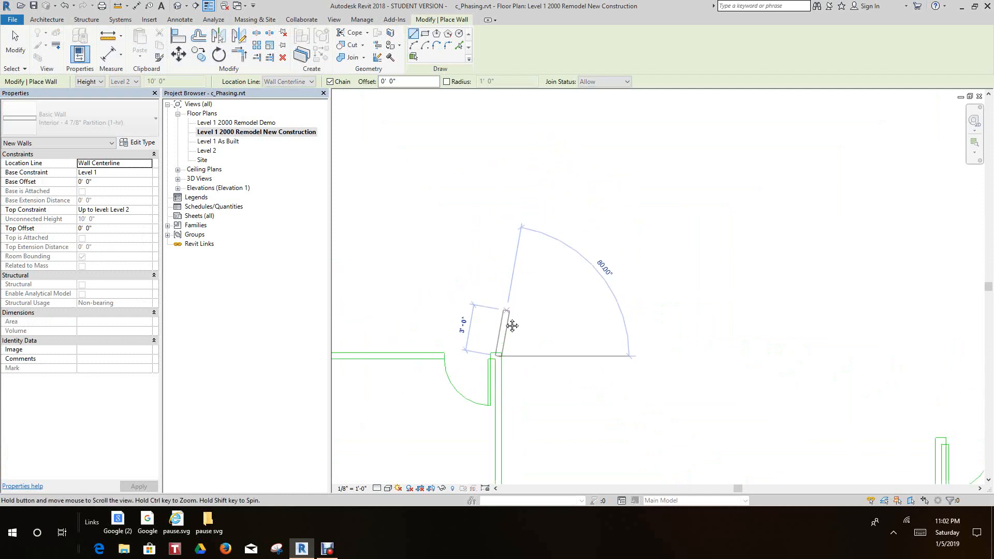
{"action": "scroll", "coordinate": [507, 280], "scroll_direction": "down", "scroll_amount": 4}
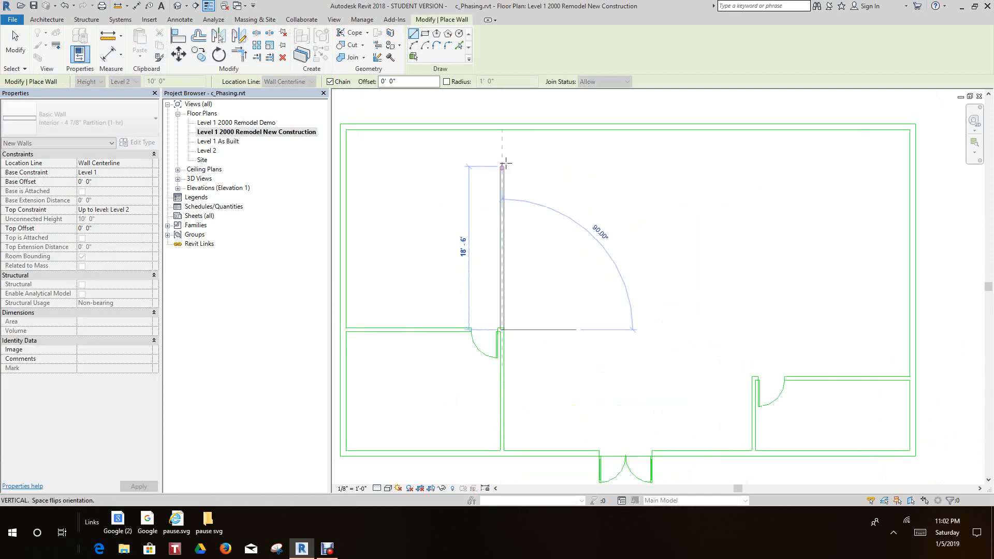
{"action": "left_click", "coordinate": [501, 126]}
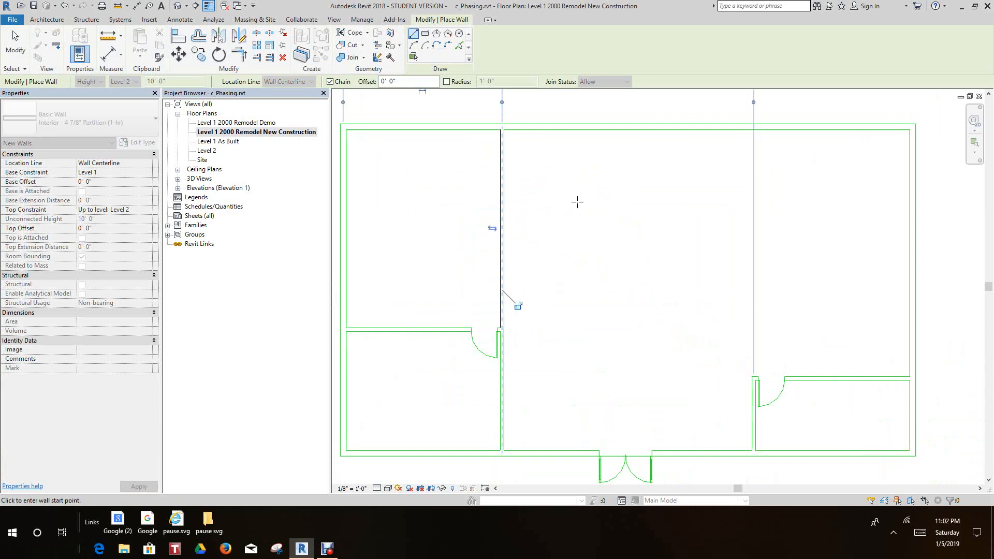
{"action": "right_click", "coordinate": [565, 231]}
{"action": "left_click", "coordinate": [585, 244]}
- Draw a matching partition wall from the lower-right room's inner corner straight up to the upper exterior wall
{"action": "scroll", "coordinate": [585, 243], "scroll_direction": "down", "scroll_amount": 1}
{"action": "middle_click_drag", "start_coordinate": [585, 244], "coordinate": [550, 215]}
{"action": "scroll", "coordinate": [553, 217], "scroll_direction": "down", "scroll_amount": 1}
{"action": "scroll", "coordinate": [645, 310], "scroll_direction": "up", "scroll_amount": 3}
{"action": "scroll", "coordinate": [675, 307], "scroll_direction": "up", "scroll_amount": 4}
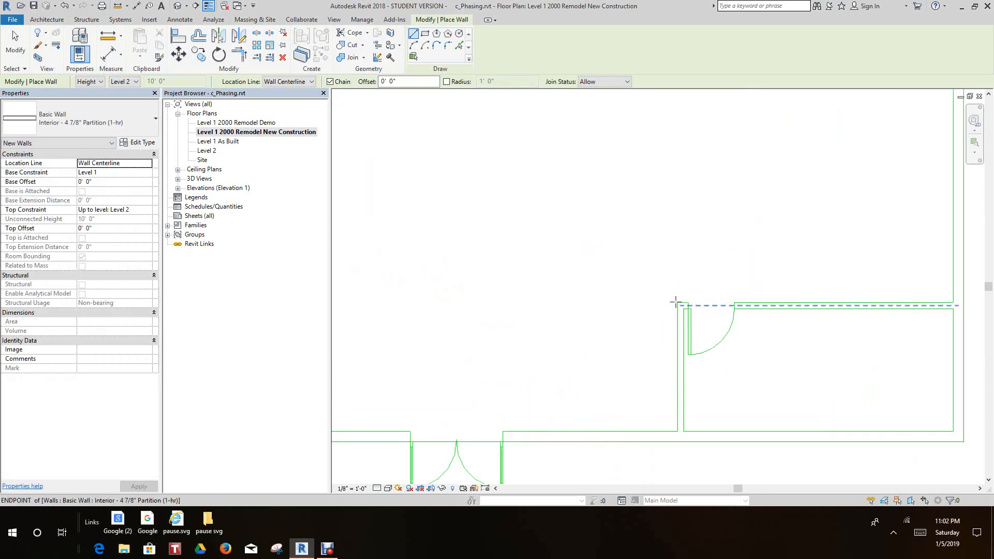
{"action": "left_click", "coordinate": [677, 306]}
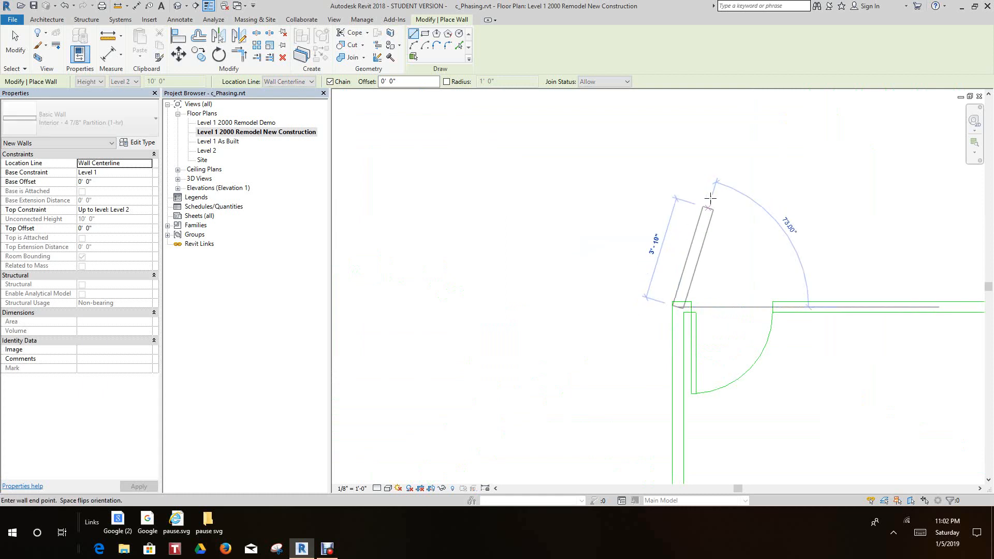
{"action": "scroll", "coordinate": [683, 207], "scroll_direction": "down", "scroll_amount": 6}
{"action": "middle_click_drag", "start_coordinate": [703, 272], "coordinate": [691, 331]}
{"action": "scroll", "coordinate": [691, 331], "scroll_direction": "up", "scroll_amount": 1}
{"action": "scroll", "coordinate": [678, 305], "scroll_direction": "down", "scroll_amount": 5}
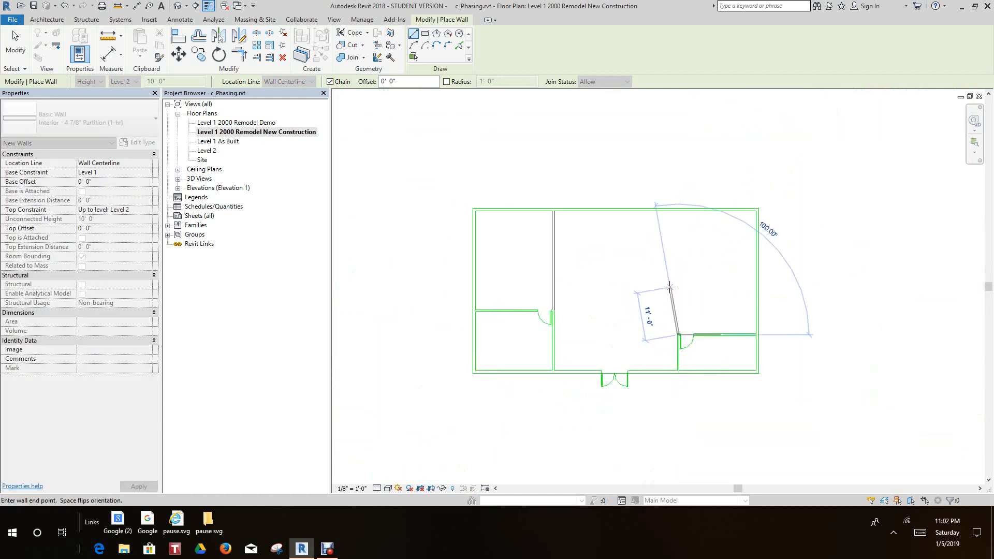
{"action": "scroll", "coordinate": [680, 254], "scroll_direction": "up", "scroll_amount": 7}
{"action": "scroll", "coordinate": [673, 221], "scroll_direction": "up", "scroll_amount": 1}
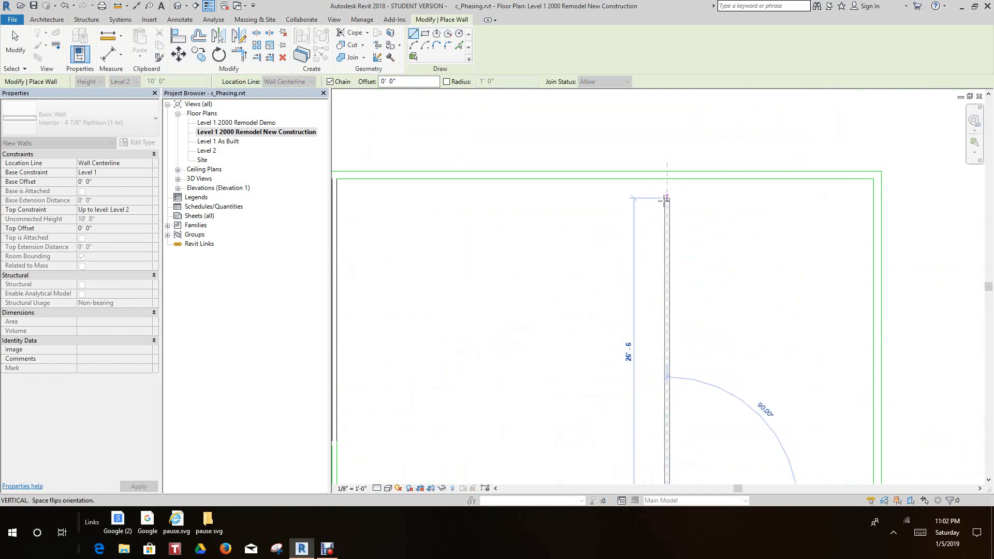
{"action": "left_click", "coordinate": [667, 175]}
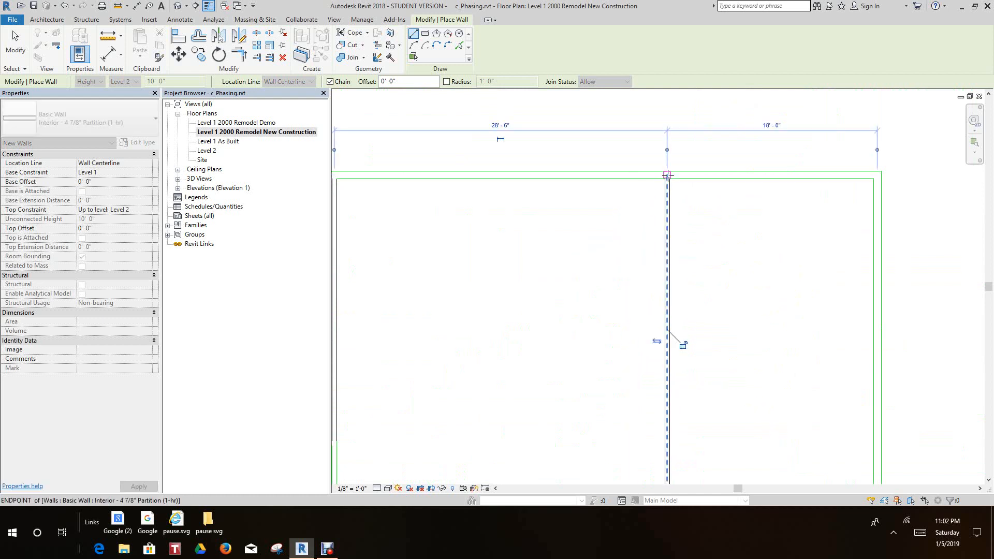
{"action": "right_click", "coordinate": [693, 189]}
{"action": "left_click", "coordinate": [700, 195]}
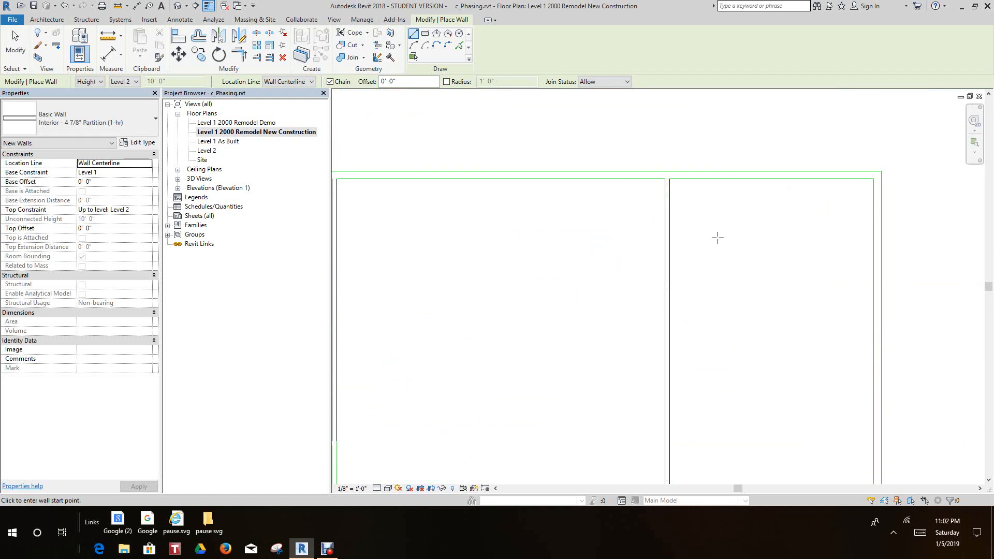
{"action": "scroll", "coordinate": [715, 238], "scroll_direction": "down", "scroll_amount": 5}
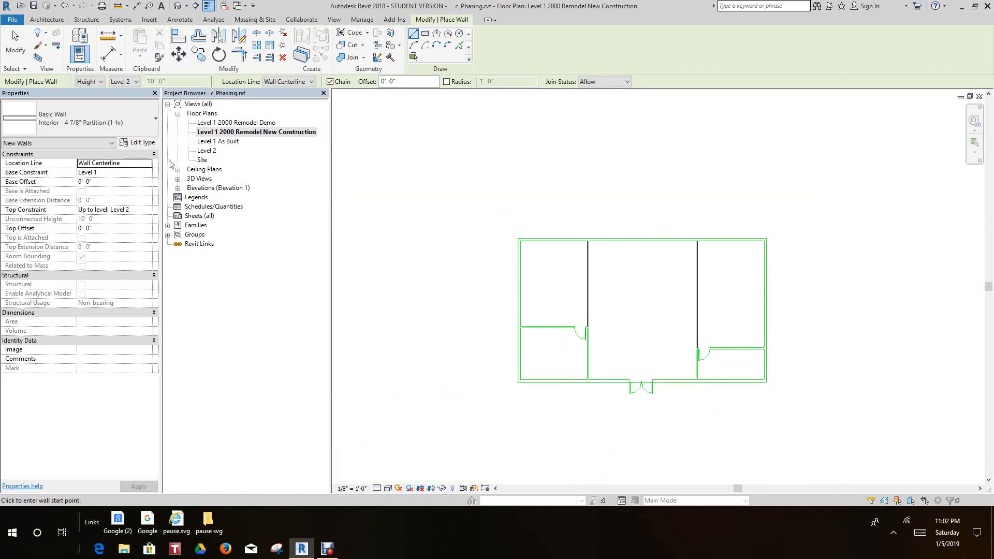
- Place a tagged Sgl Flush 36" x 84" door in the new left partition, centered about 3'-6" from the upper exterior wall
{"action": "left_click", "coordinate": [41, 19]}
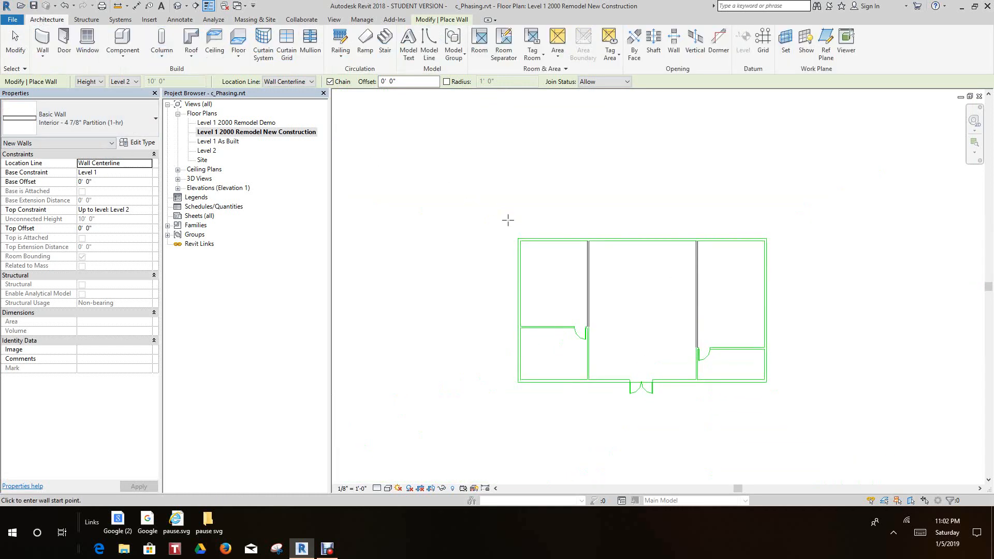
{"action": "scroll", "coordinate": [585, 233], "scroll_direction": "up", "scroll_amount": 6}
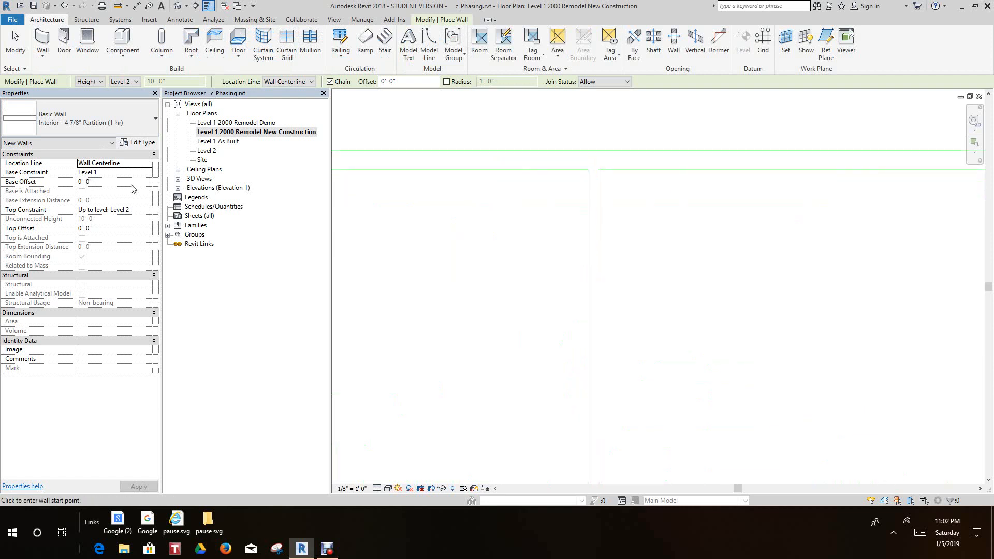
{"action": "left_click", "coordinate": [66, 37]}
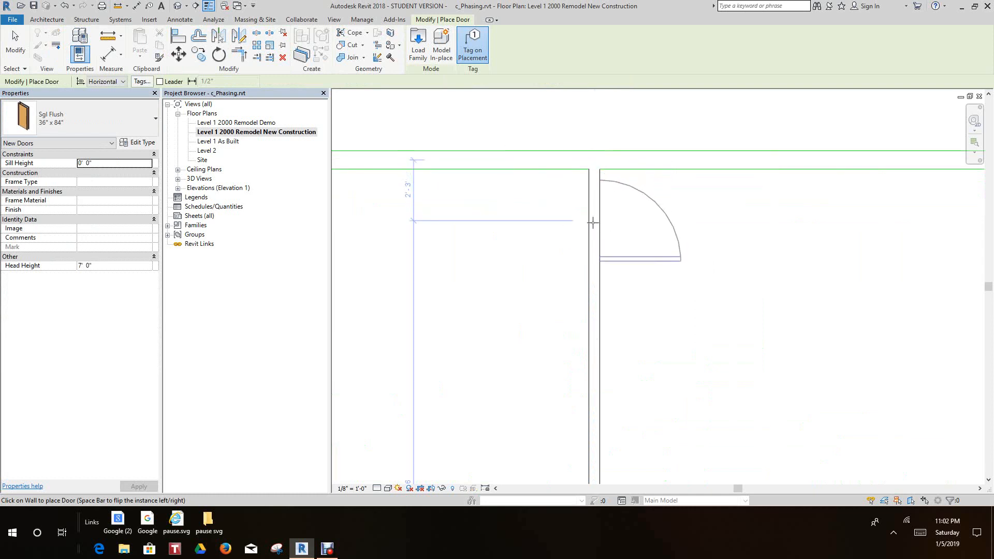
{"action": "left_click", "coordinate": [583, 253]}
{"action": "scroll", "coordinate": [638, 247], "scroll_direction": "down", "scroll_amount": 2}
{"action": "scroll", "coordinate": [667, 259], "scroll_direction": "down", "scroll_amount": 2}
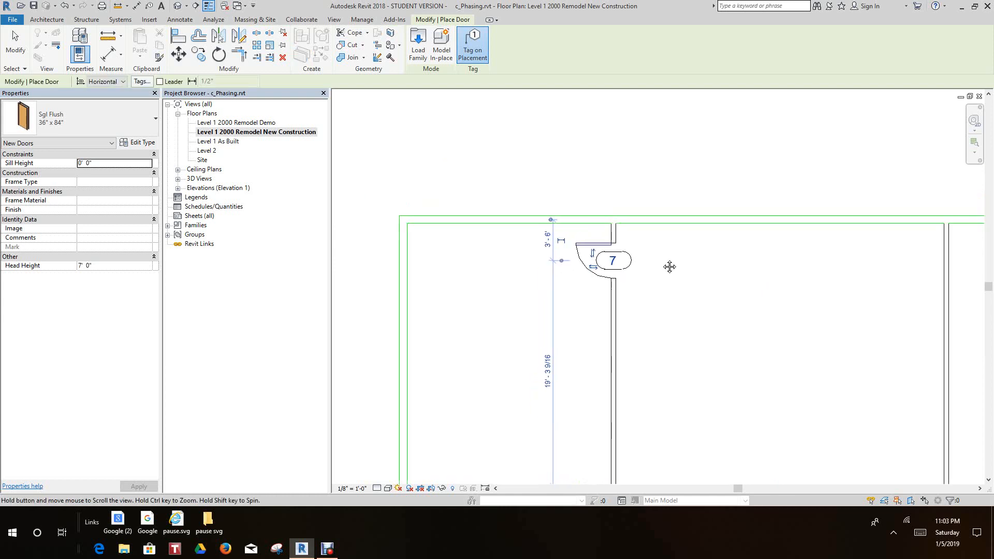
{"action": "scroll", "coordinate": [655, 242], "scroll_direction": "down", "scroll_amount": 2}
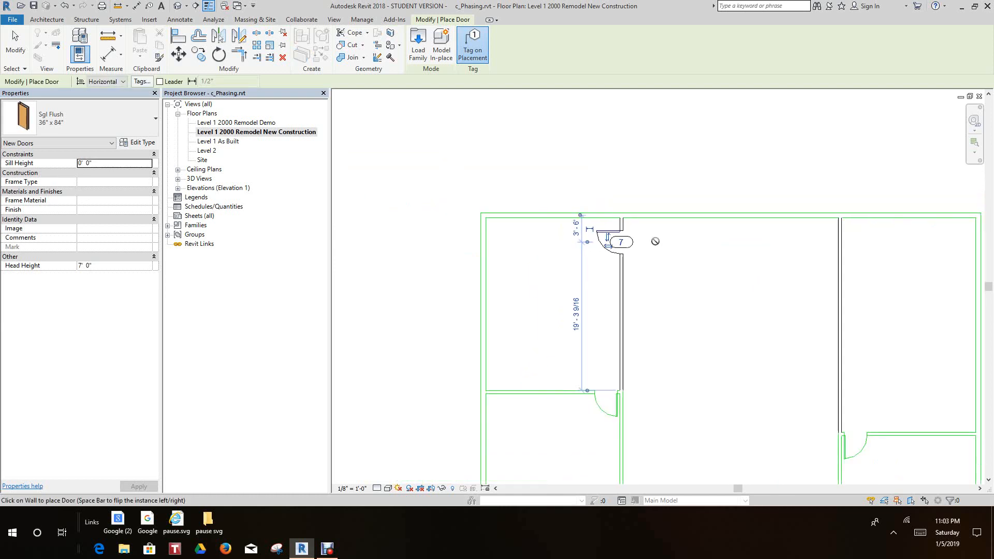
- Place a tagged Sgl Flush 36" x 84" door in the new right partition, centered about 3'-6" from the upper exterior wall, hinged at its upper end
{"action": "middle_click_drag", "start_coordinate": [742, 219], "coordinate": [613, 271]}
{"action": "scroll", "coordinate": [703, 285], "scroll_direction": "up", "scroll_amount": 3}
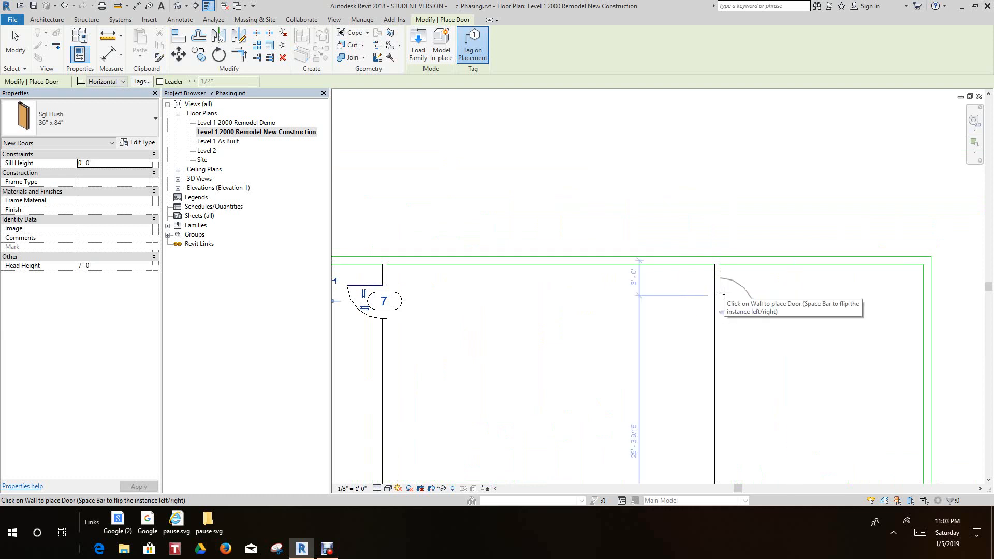
{"action": "left_click", "coordinate": [725, 302]}
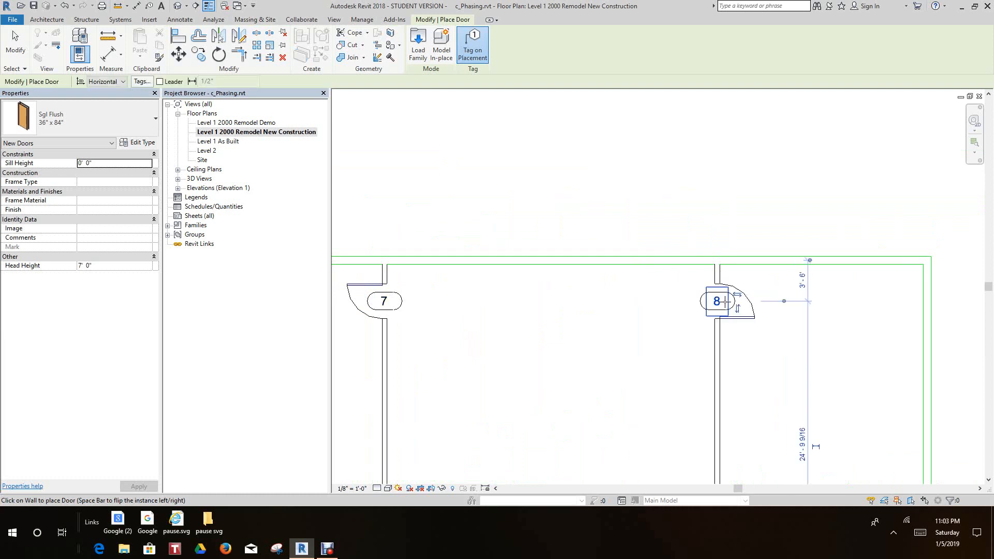
{"action": "right_click", "coordinate": [738, 215]}
{"action": "left_click", "coordinate": [753, 220]}
{"action": "scroll", "coordinate": [699, 228], "scroll_direction": "down", "scroll_amount": 1}
{"action": "middle_click_drag", "start_coordinate": [699, 228], "coordinate": [688, 203]}
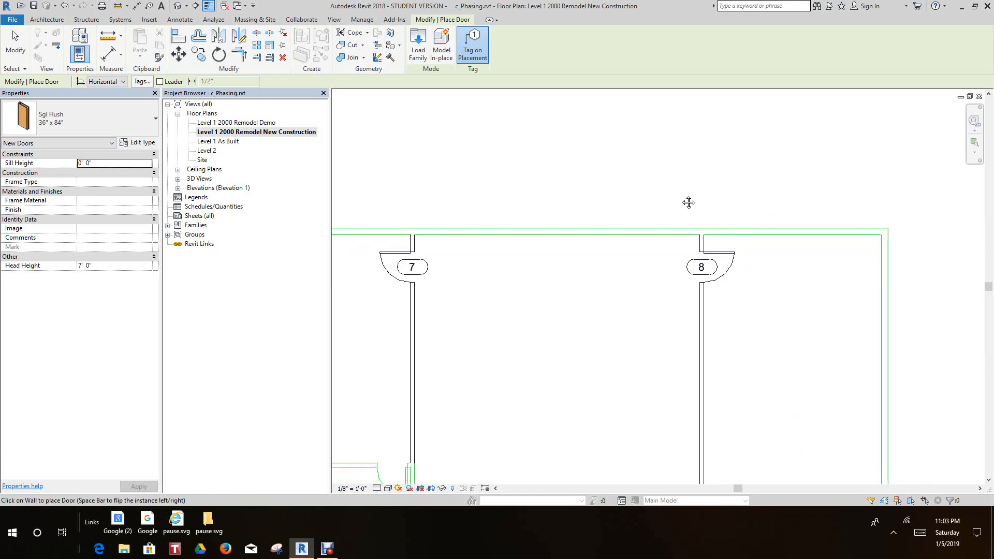
{"action": "scroll", "coordinate": [688, 202], "scroll_direction": "down", "scroll_amount": 4}
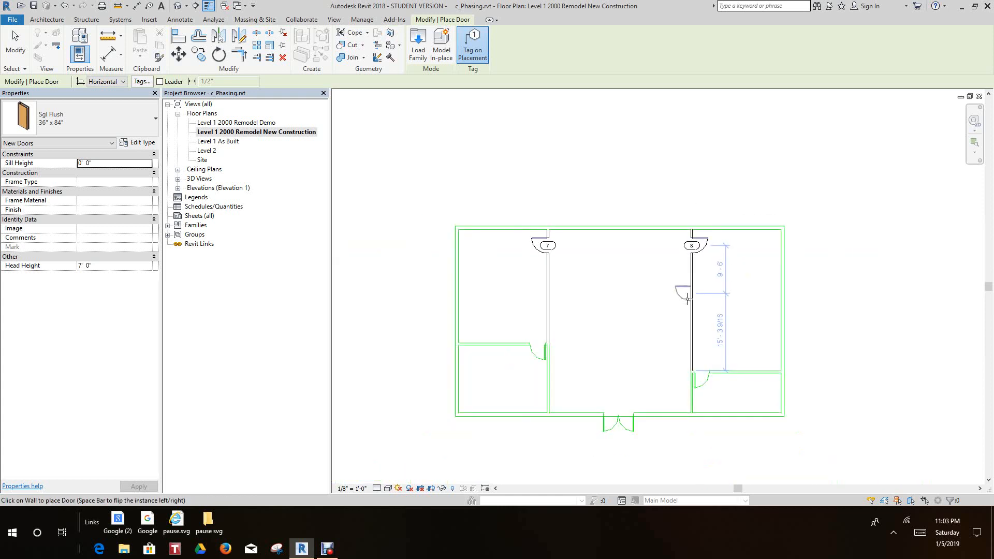
{"action": "middle_click_drag", "start_coordinate": [636, 282], "coordinate": [639, 293]}
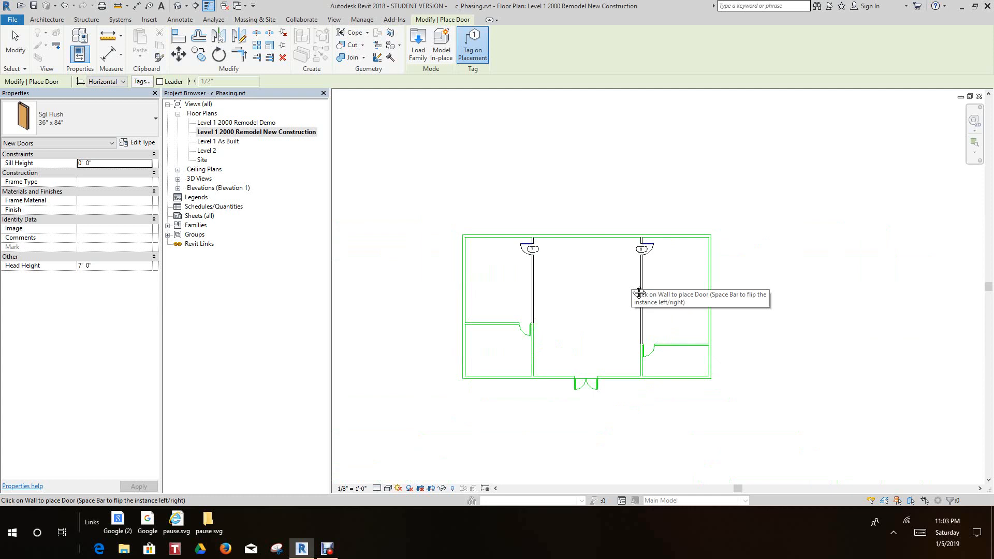
{"action": "middle_click_drag", "start_coordinate": [639, 293], "coordinate": [621, 238]}
{"action": "scroll", "coordinate": [619, 270], "scroll_direction": "down", "scroll_amount": 2}
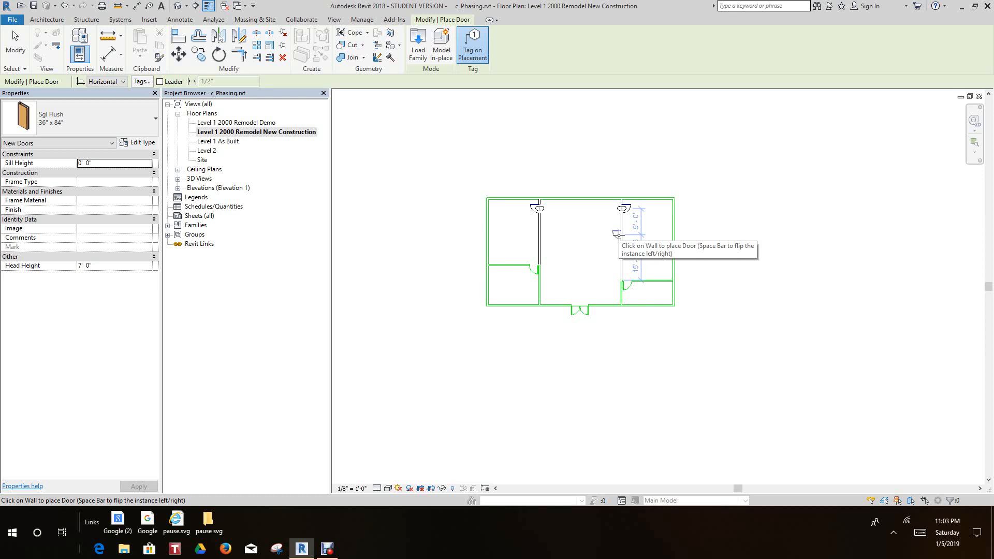
{"action": "scroll", "coordinate": [638, 268], "scroll_direction": "up", "scroll_amount": 2}
{"action": "scroll", "coordinate": [644, 253], "scroll_direction": "down", "scroll_amount": 4}
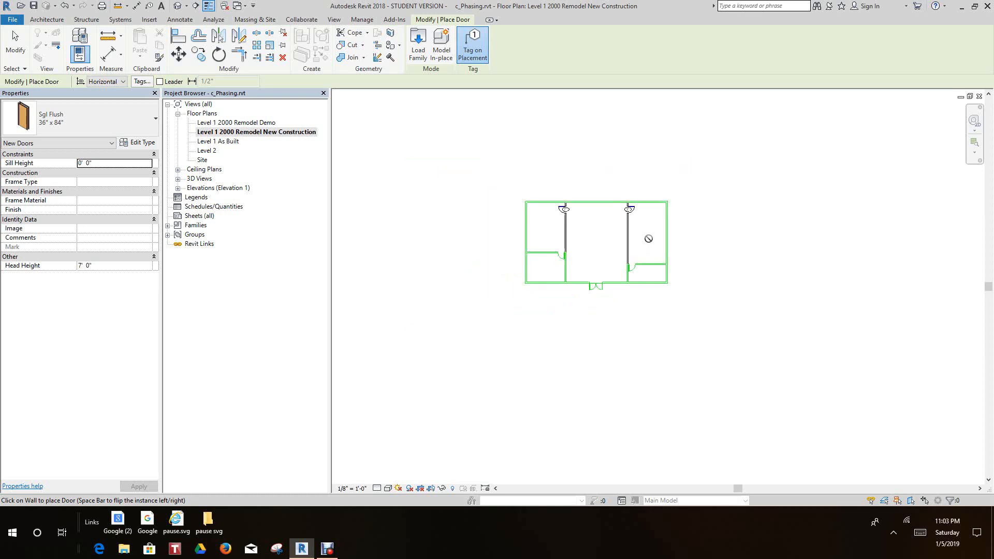
{"action": "scroll", "coordinate": [649, 239], "scroll_direction": "up", "scroll_amount": 1}
{"action": "right_click", "coordinate": [652, 242]}
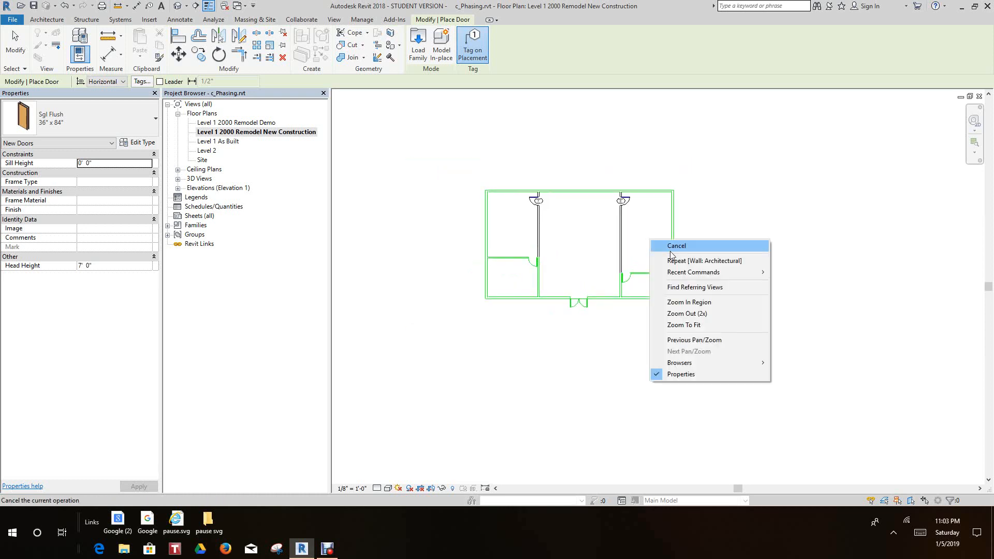
{"action": "left_click", "coordinate": [684, 246]}
- Select both new partitions and their doors together and check their Phase Created setting and its available phases
{"action": "scroll", "coordinate": [725, 238], "scroll_direction": "down", "scroll_amount": 1}
{"action": "middle_click", "coordinate": [731, 240]}
{"action": "middle_click", "coordinate": [730, 240]}
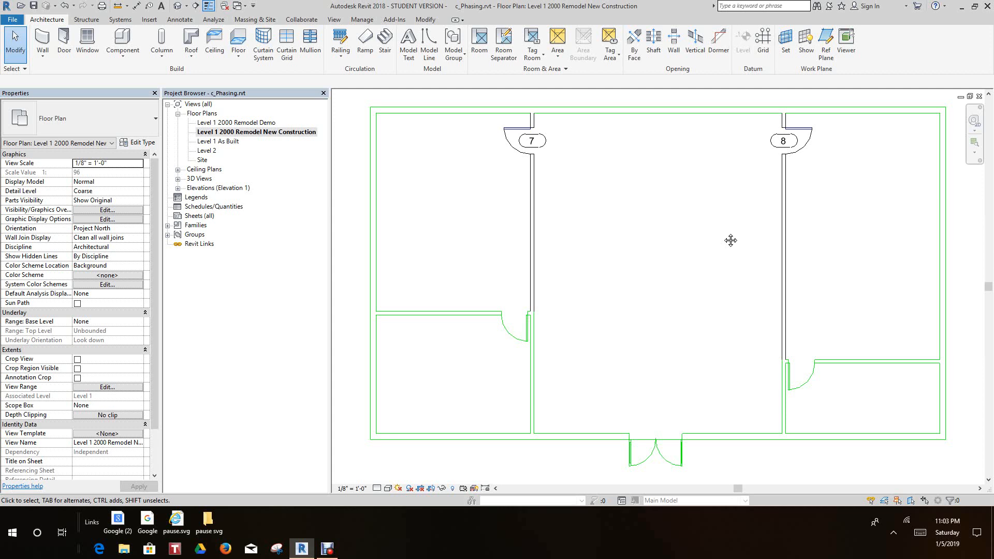
{"action": "scroll", "coordinate": [717, 219], "scroll_direction": "down", "scroll_amount": 2}
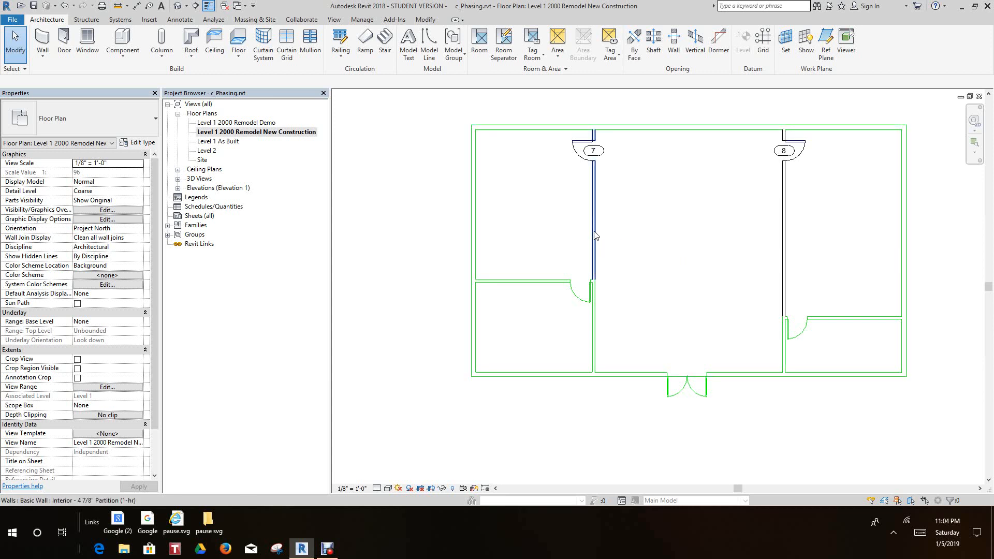
{"action": "left_click", "coordinate": [594, 236]}
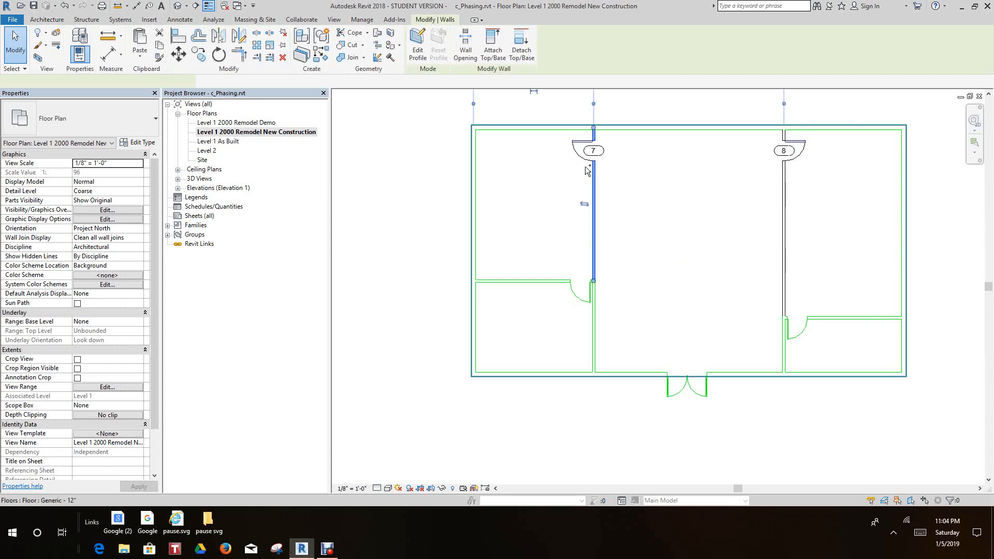
{"action": "left_click", "coordinate": [783, 223], "text": "ctrl"}
{"action": "left_click", "coordinate": [802, 153], "text": "ctrl"}
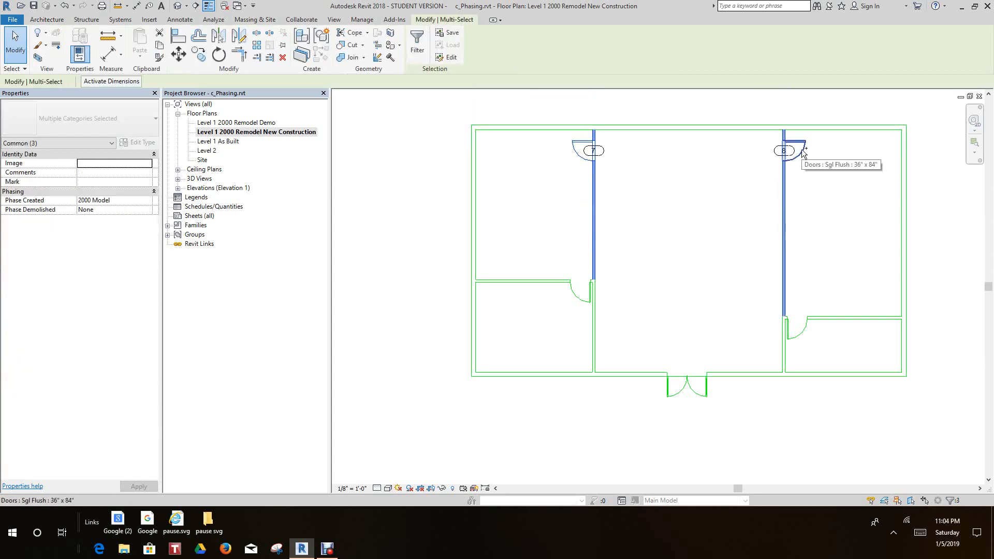
{"action": "left_click", "coordinate": [820, 170], "text": "ctrl"}
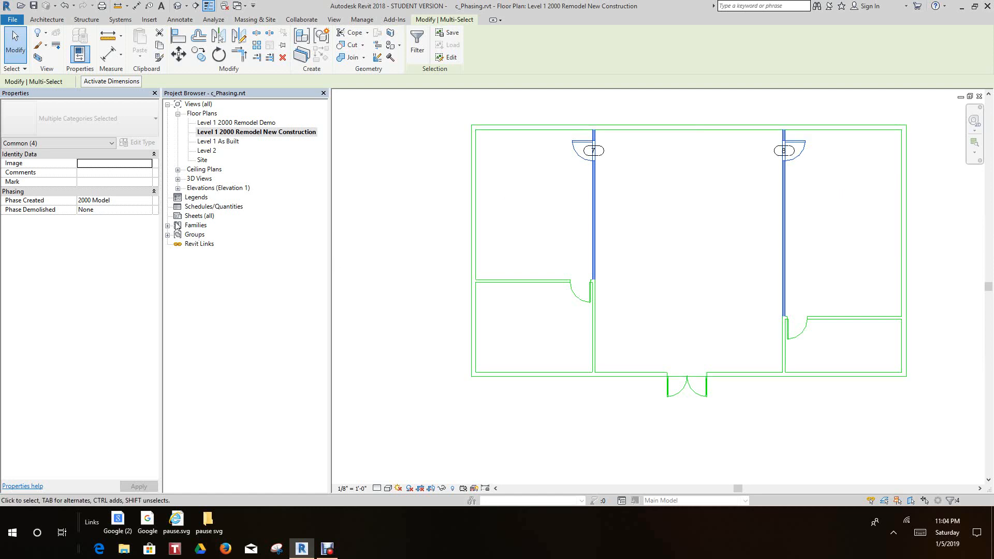
{"action": "left_click", "coordinate": [149, 203]}
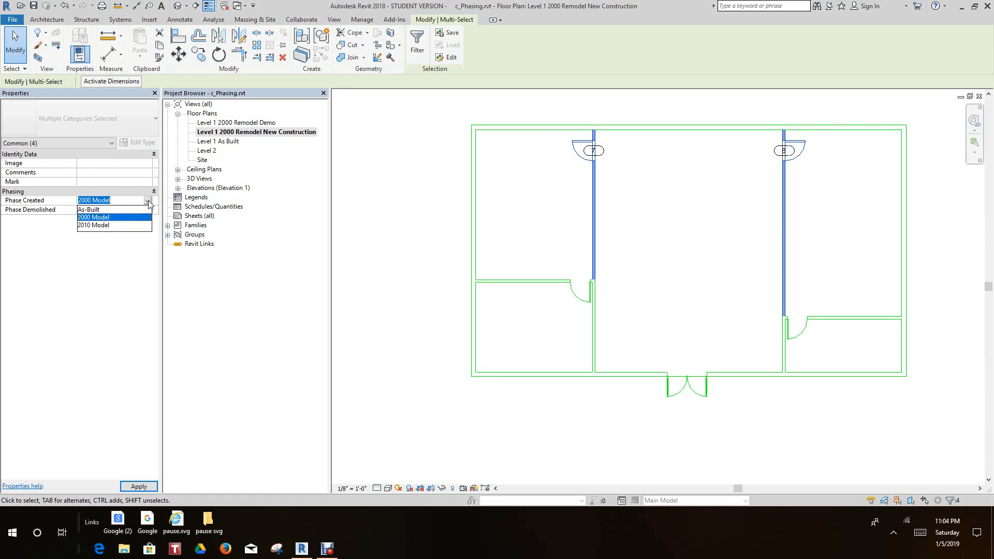
{"action": "left_click", "coordinate": [148, 201]}
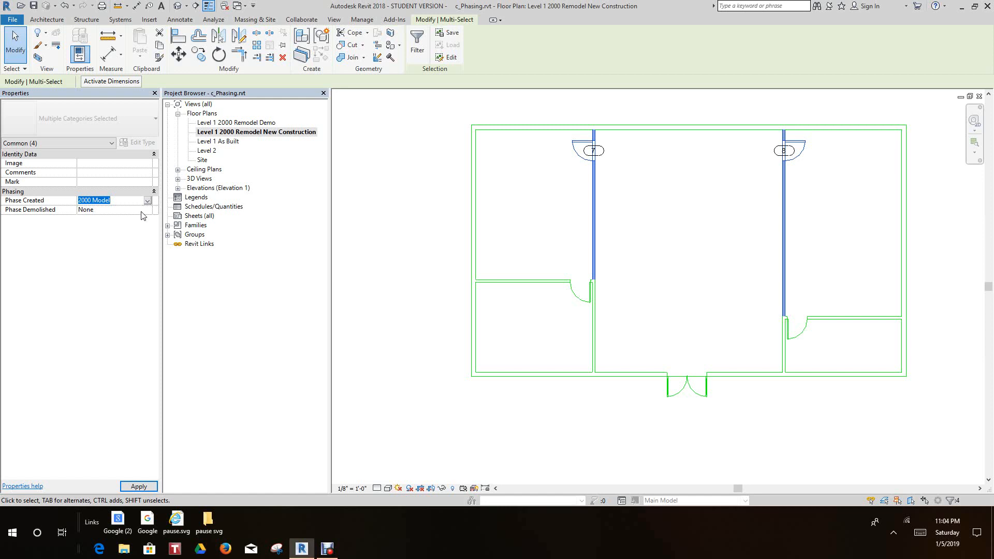
{"action": "left_click", "coordinate": [147, 200]}
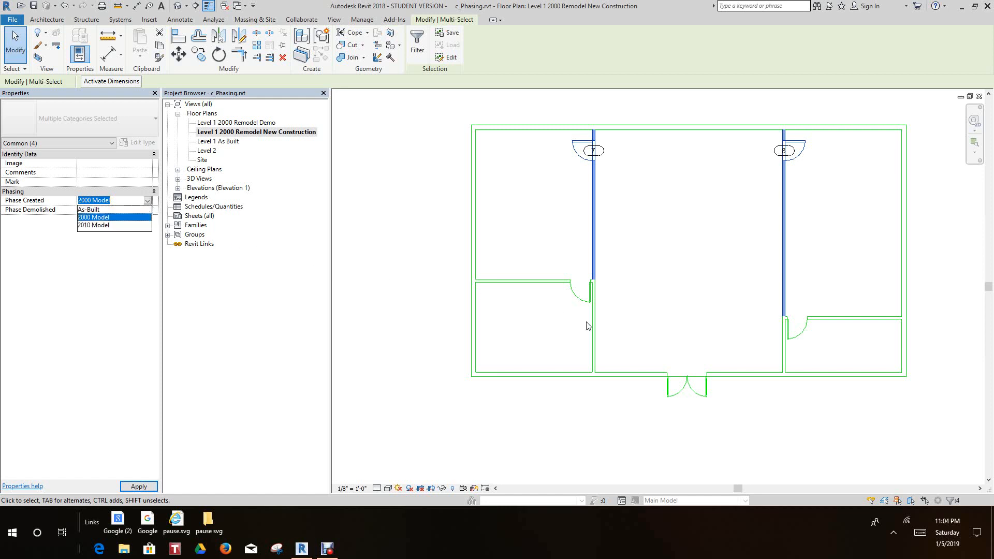
{"action": "scroll", "coordinate": [588, 325], "scroll_direction": "down", "scroll_amount": 2}
{"action": "scroll", "coordinate": [586, 323], "scroll_direction": "down", "scroll_amount": 1}
{"action": "left_click", "coordinate": [587, 398]}
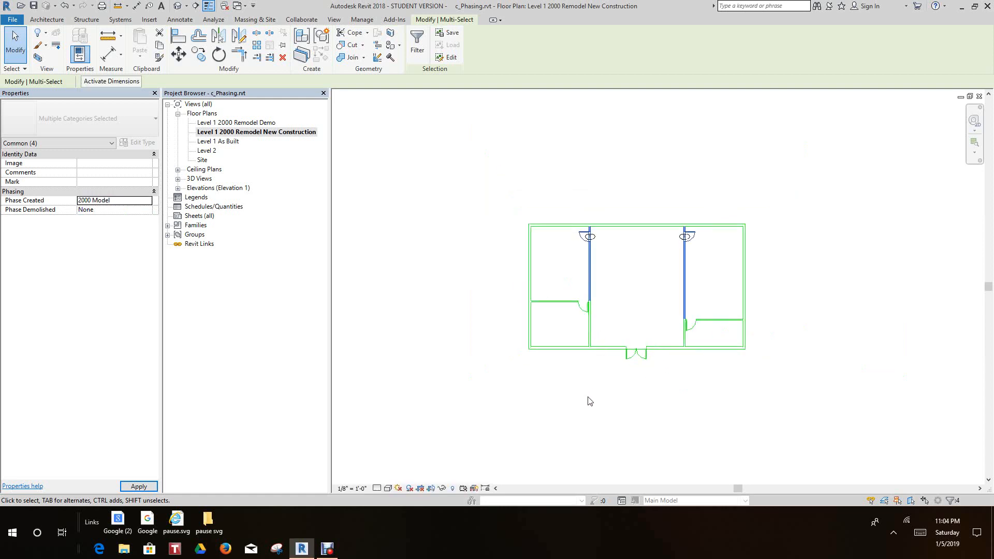
{"action": "middle_click_drag", "start_coordinate": [611, 358], "coordinate": [584, 384]}
{"action": "scroll", "coordinate": [585, 386], "scroll_direction": "up", "scroll_amount": 2}
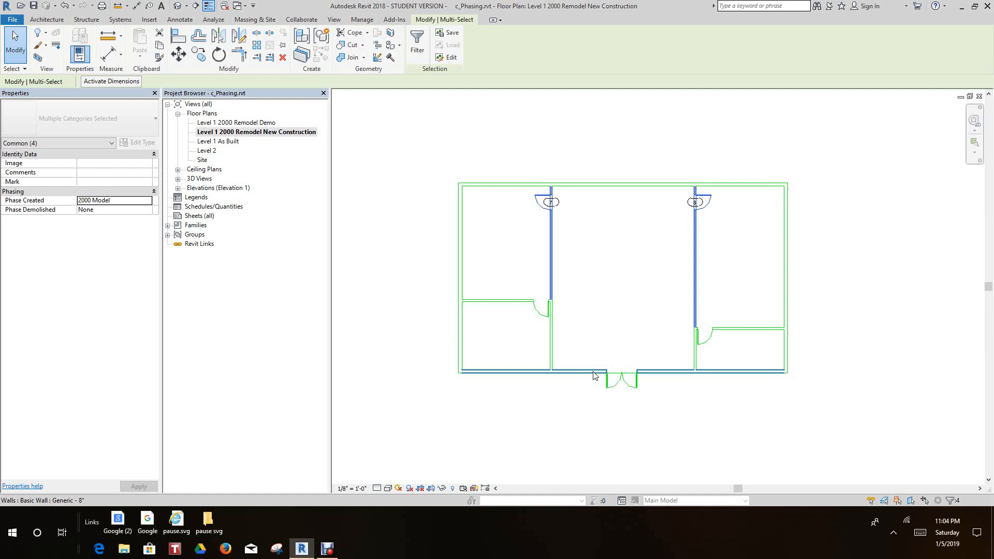
{"action": "left_click", "coordinate": [607, 161]}
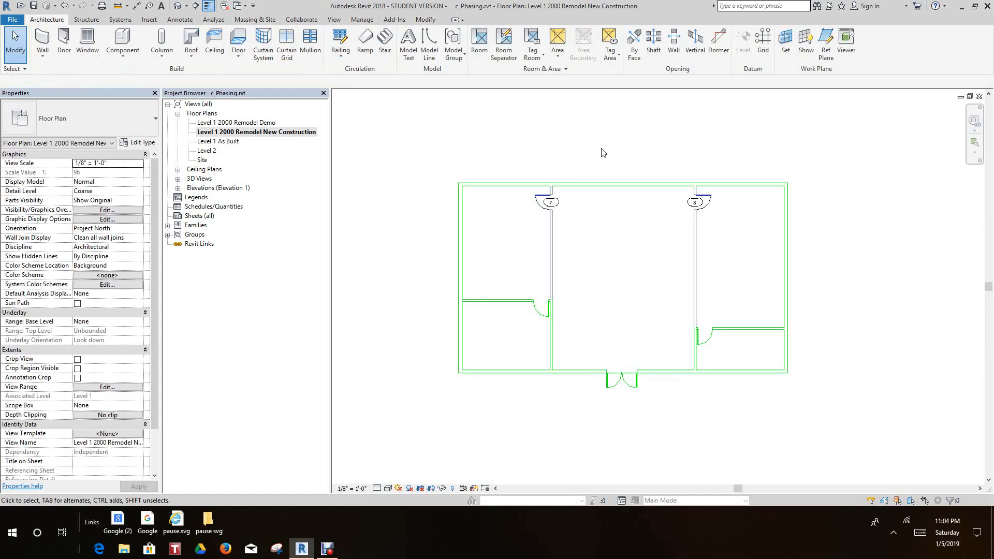
{"action": "scroll", "coordinate": [599, 167], "scroll_direction": "up", "scroll_amount": 2}
{"action": "middle_click_drag", "start_coordinate": [599, 173], "coordinate": [522, 185]}
{"action": "scroll", "coordinate": [521, 162], "scroll_direction": "down", "scroll_amount": 2}
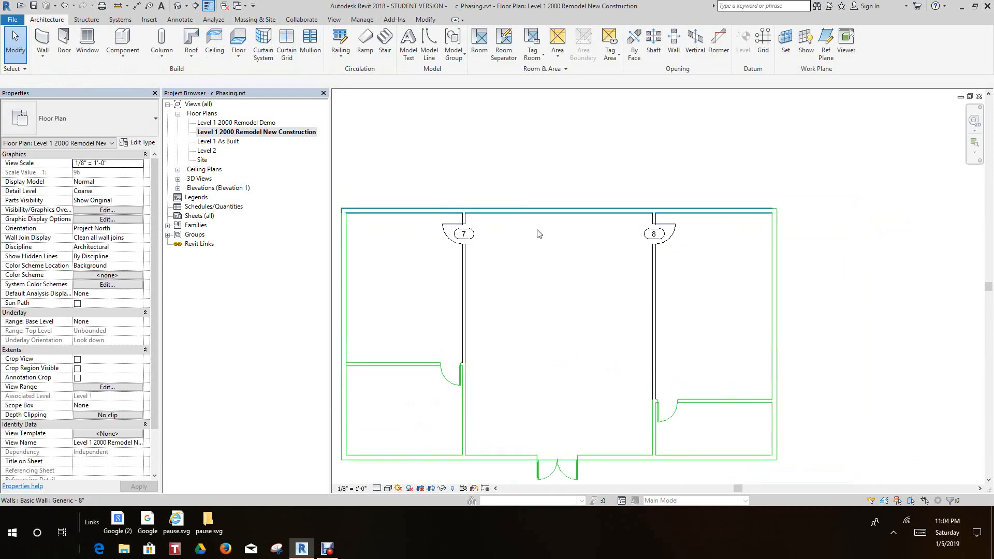
{"action": "scroll", "coordinate": [544, 246], "scroll_direction": "down", "scroll_amount": 1}
{"action": "middle_click_drag", "start_coordinate": [549, 252], "coordinate": [559, 230]}
{"action": "scroll", "coordinate": [564, 226], "scroll_direction": "up", "scroll_amount": 2}
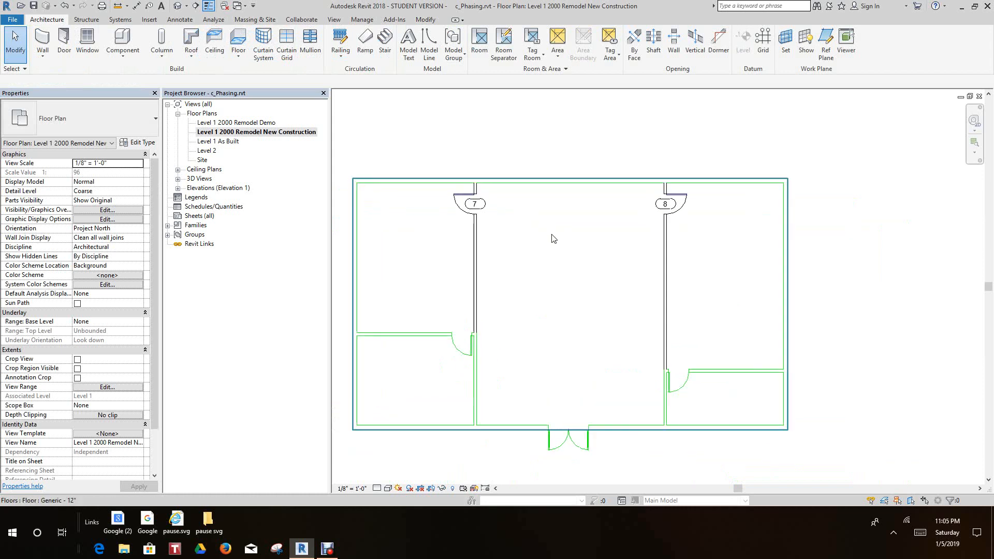
{"action": "scroll", "coordinate": [568, 221], "scroll_direction": "down", "scroll_amount": 1}
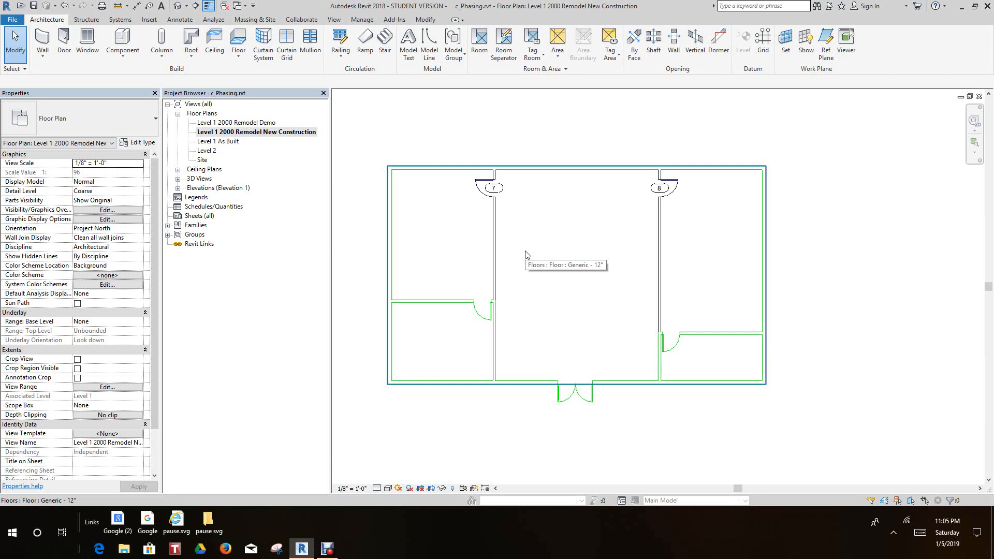
{"action": "scroll", "coordinate": [518, 255], "scroll_direction": "down", "scroll_amount": 2}
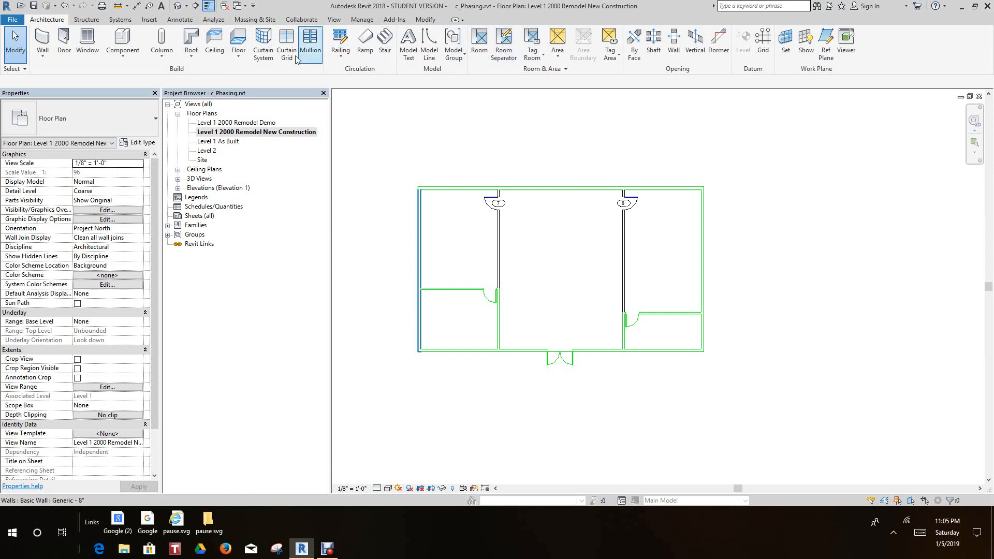
- Review the project phases, phase filters and graphic overrides in the Phasing settings without changing them
{"action": "left_click", "coordinate": [362, 20]}
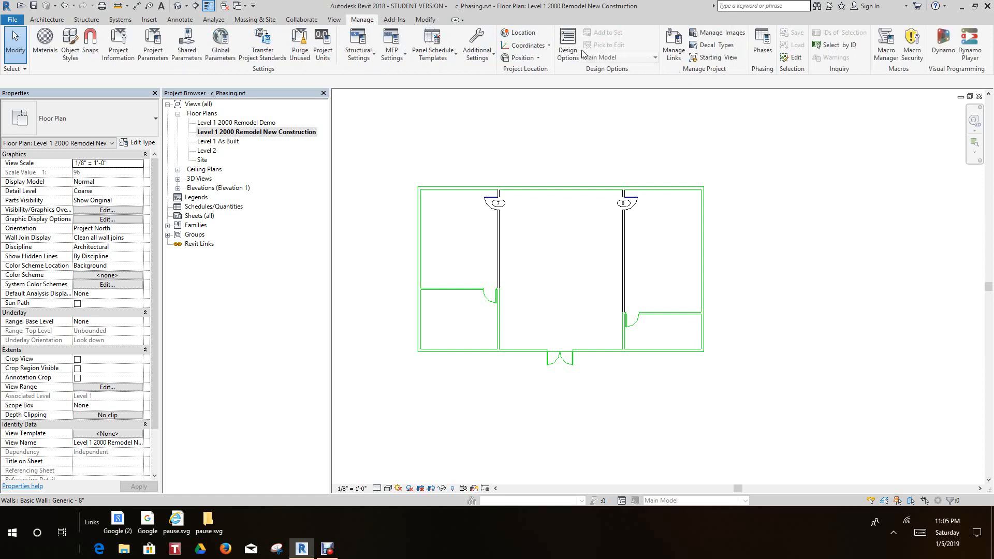
{"action": "left_click", "coordinate": [768, 47]}
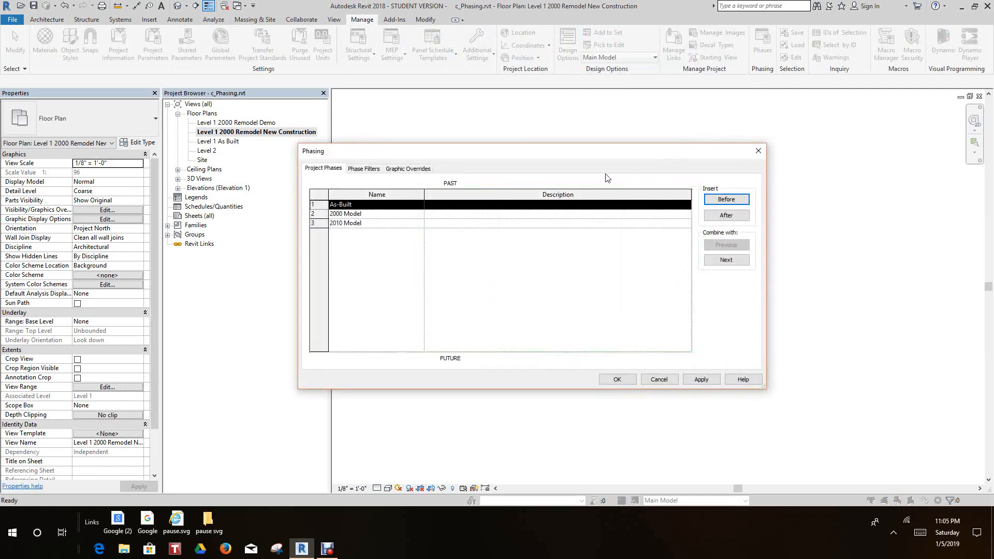
{"action": "left_click", "coordinate": [369, 171]}
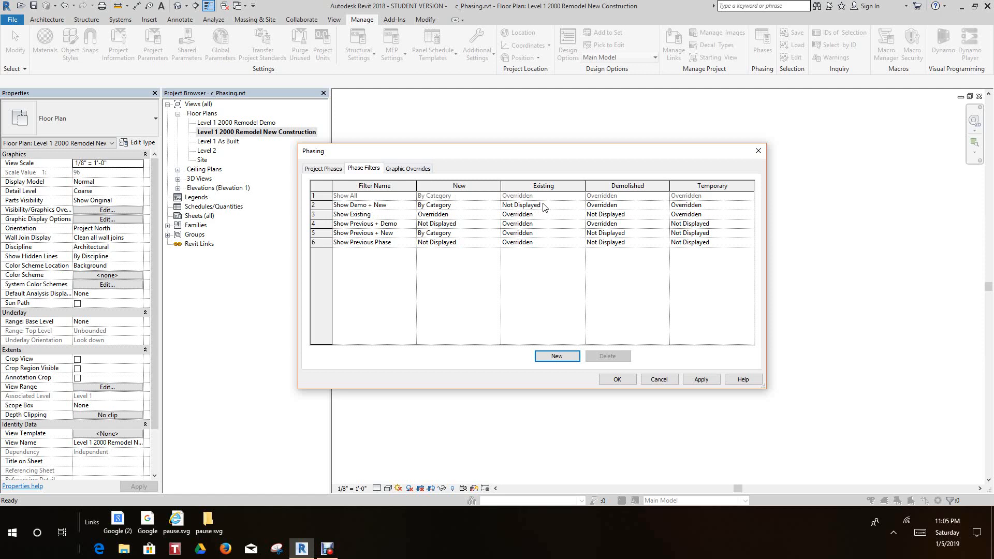
{"action": "left_click", "coordinate": [579, 217]}
{"action": "left_click", "coordinate": [580, 215]}
{"action": "left_click", "coordinate": [580, 215]}
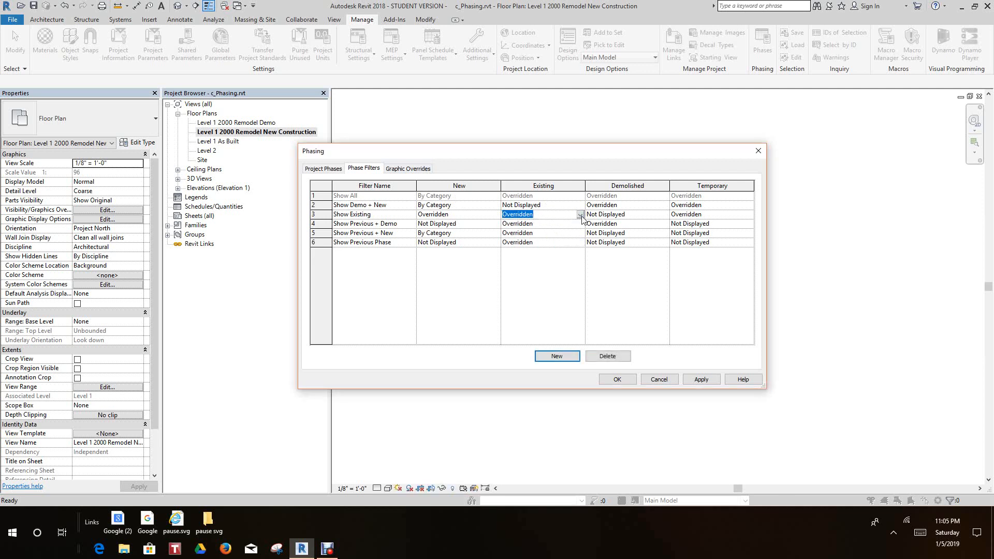
{"action": "left_click", "coordinate": [407, 169]}
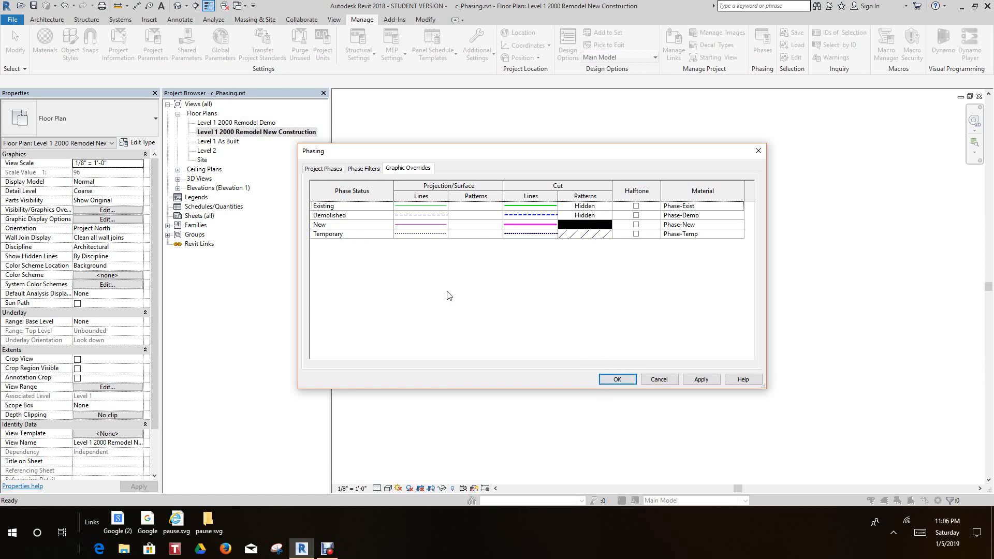
{"action": "left_click", "coordinate": [660, 382]}
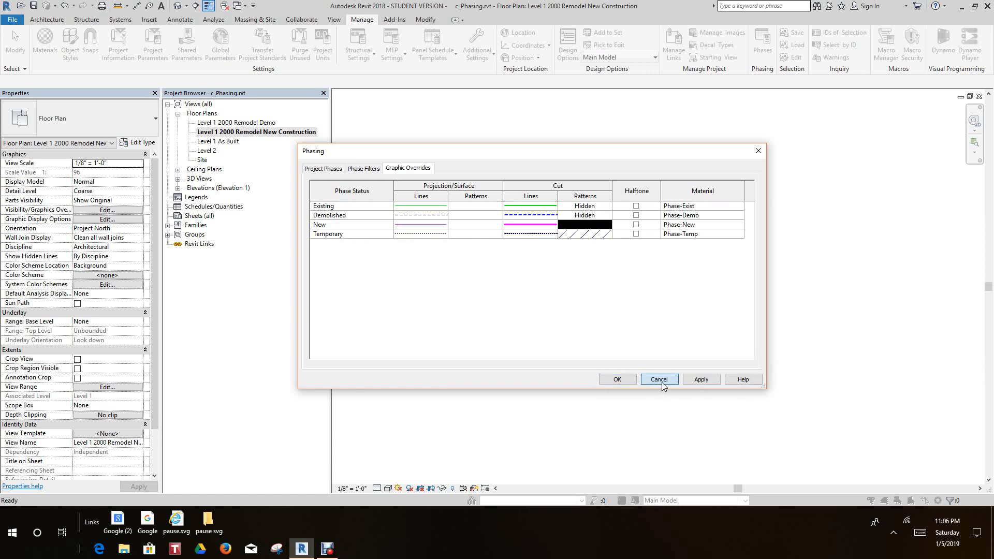
- Select the new left partition and check the available Phase Demolished and Phase Created options without changing them
{"action": "middle_click_drag", "start_coordinate": [640, 398], "coordinate": [666, 393]}
{"action": "scroll", "coordinate": [667, 393], "scroll_direction": "up", "scroll_amount": 2}
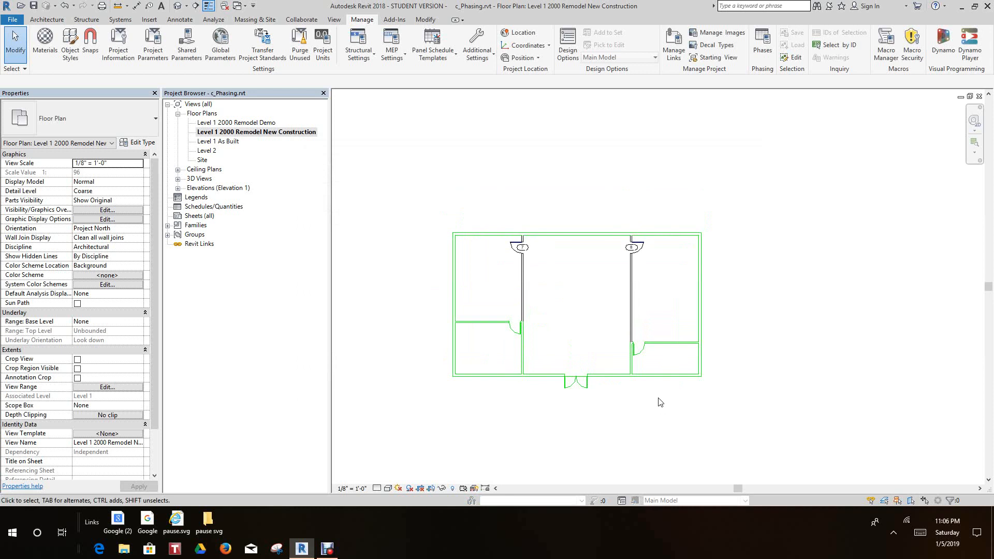
{"action": "scroll", "coordinate": [660, 402], "scroll_direction": "down", "scroll_amount": 1}
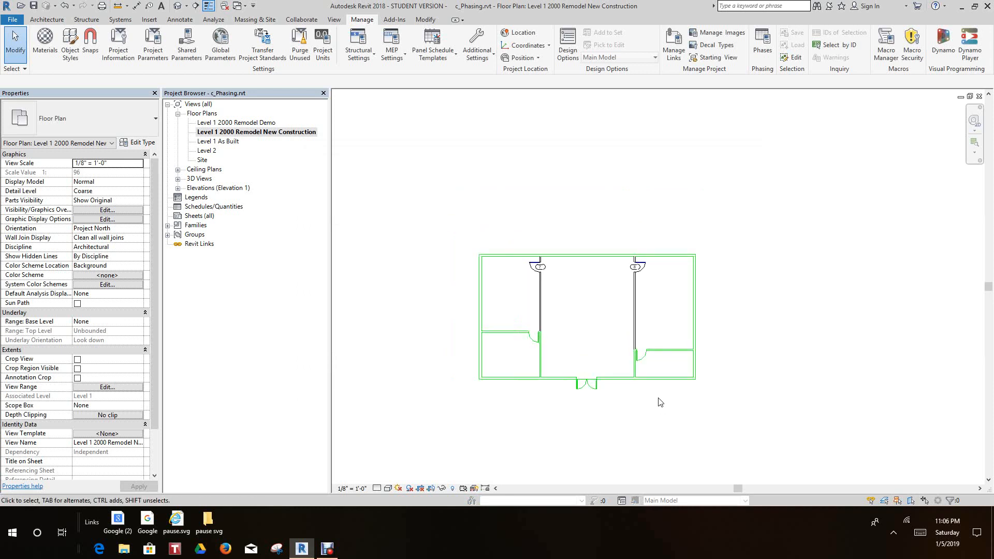
{"action": "scroll", "coordinate": [657, 396], "scroll_direction": "up", "scroll_amount": 2}
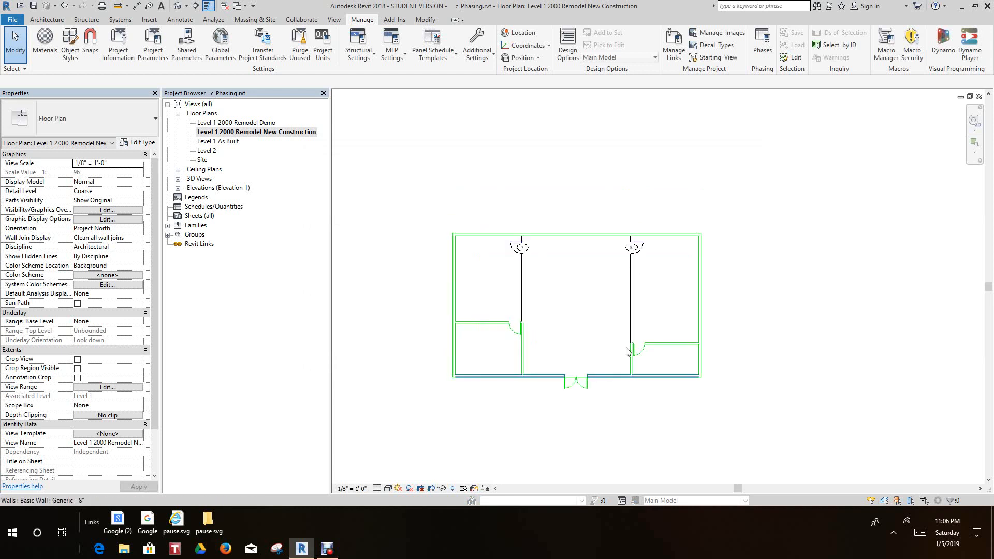
{"action": "scroll", "coordinate": [522, 293], "scroll_direction": "up", "scroll_amount": 1}
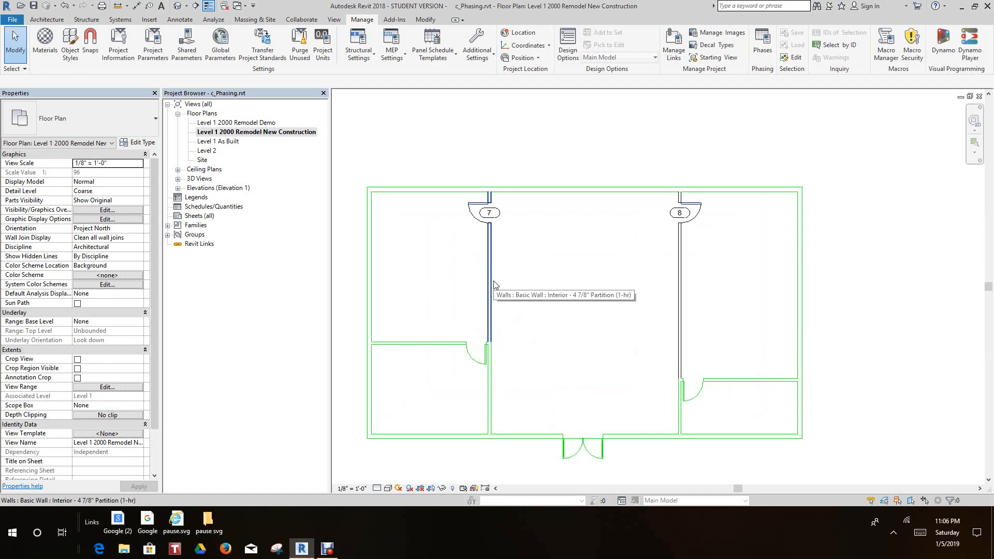
{"action": "left_click", "coordinate": [494, 284]}
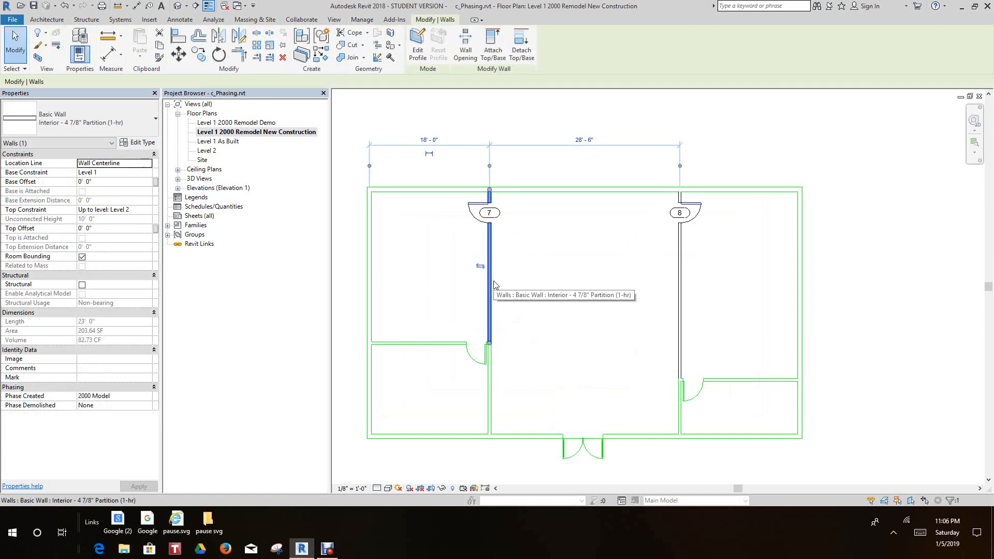
{"action": "left_click", "coordinate": [149, 406]}
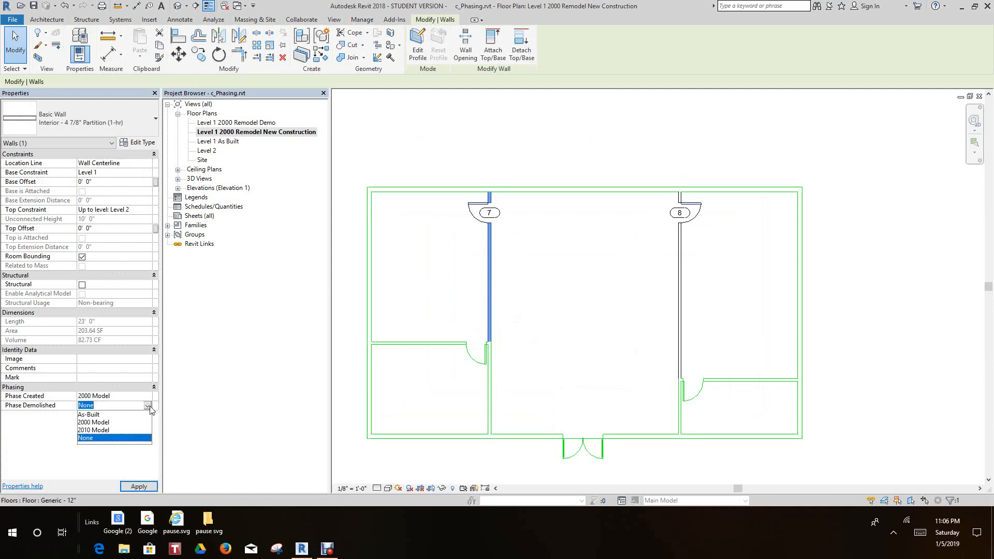
{"action": "left_click", "coordinate": [148, 406]}
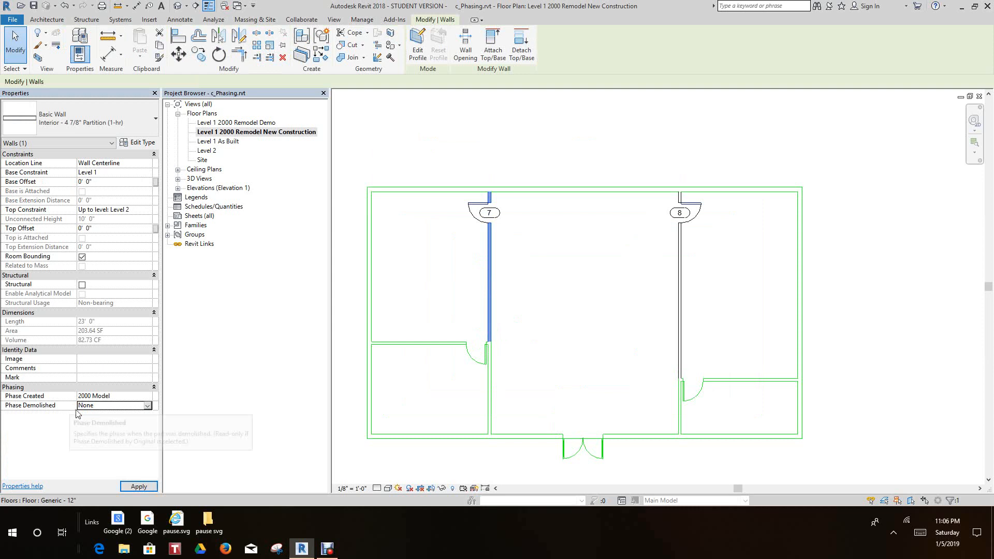
{"action": "left_click", "coordinate": [147, 397]}
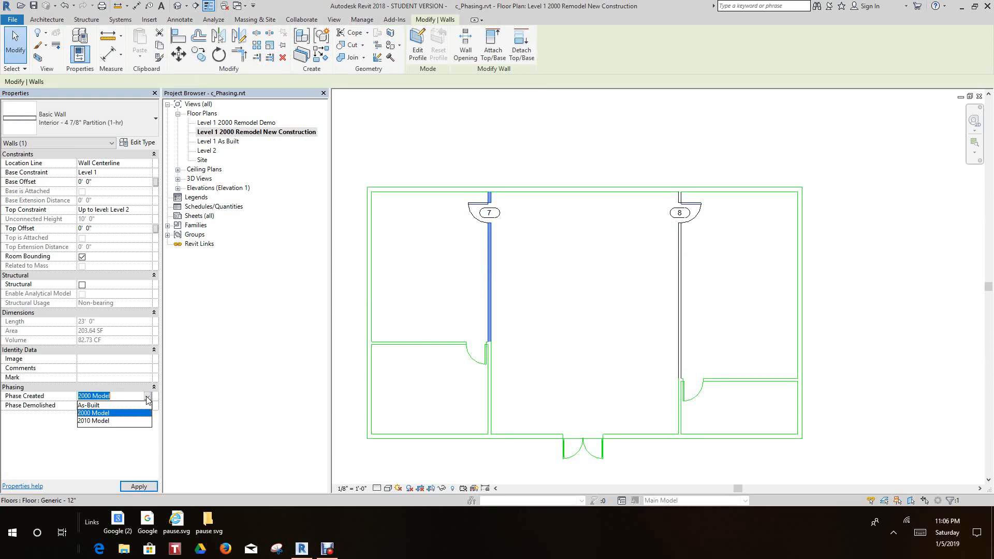
{"action": "left_click", "coordinate": [148, 396]}
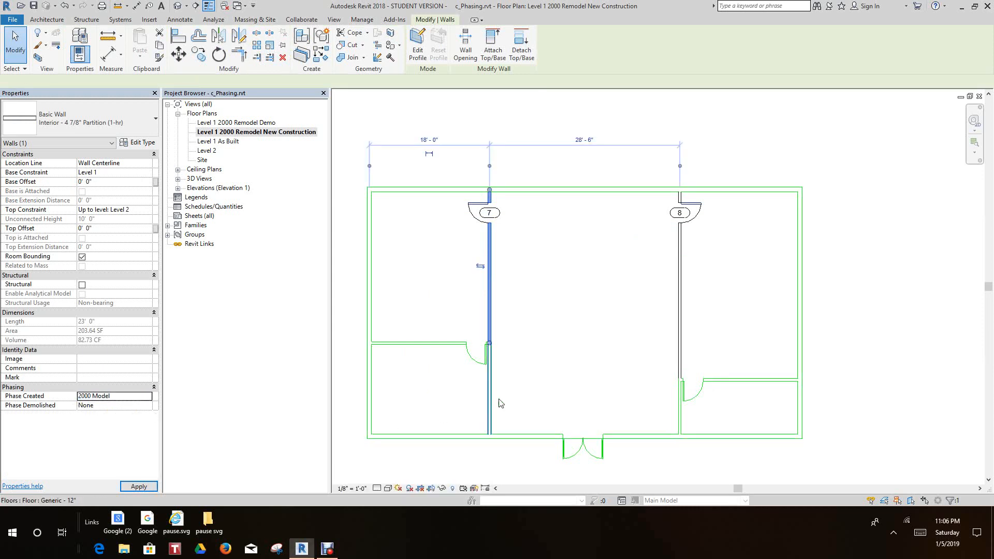
{"action": "left_click", "coordinate": [537, 122]}
{"action": "scroll", "coordinate": [573, 118], "scroll_direction": "down", "scroll_amount": 2}
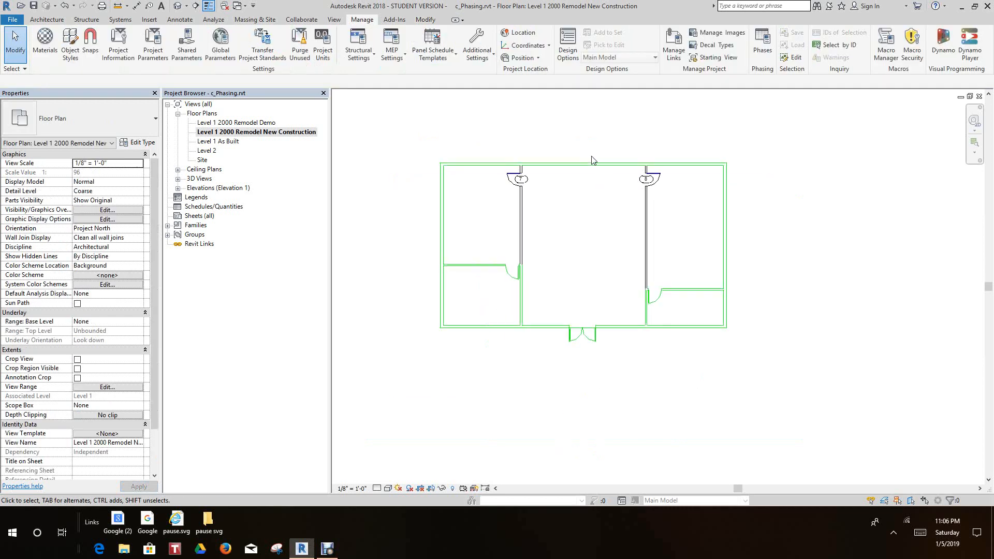
{"action": "middle_click_drag", "start_coordinate": [598, 170], "coordinate": [586, 206]}
{"action": "scroll", "coordinate": [620, 167], "scroll_direction": "up", "scroll_amount": 3}
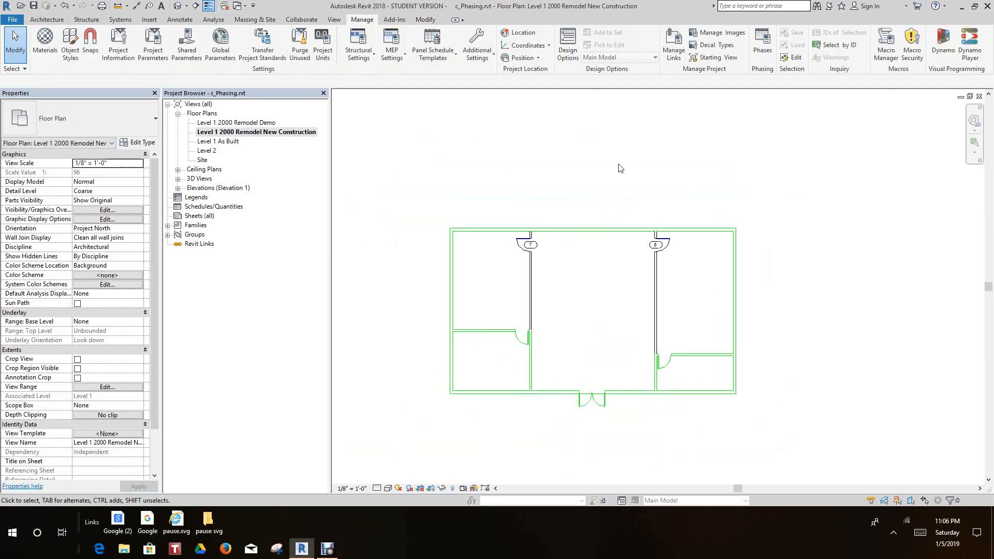
{"action": "scroll", "coordinate": [679, 206], "scroll_direction": "down", "scroll_amount": 1}
{"action": "middle_click_drag", "start_coordinate": [695, 219], "coordinate": [698, 238]}
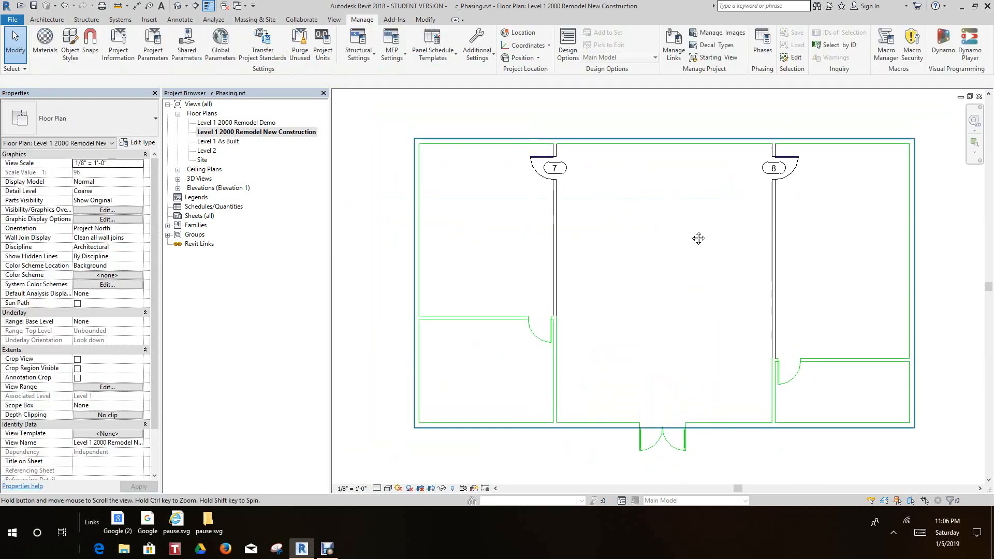
{"action": "scroll", "coordinate": [698, 238], "scroll_direction": "down", "scroll_amount": 1}
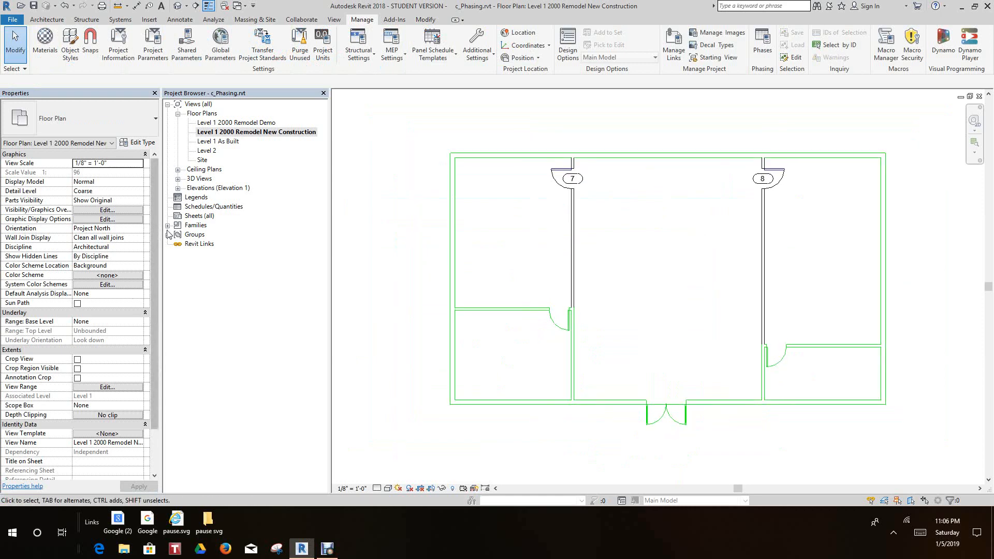
- Create a new sheet with the E1 30 x 42 Horizontal titleblock
{"action": "right_click", "coordinate": [197, 218]}
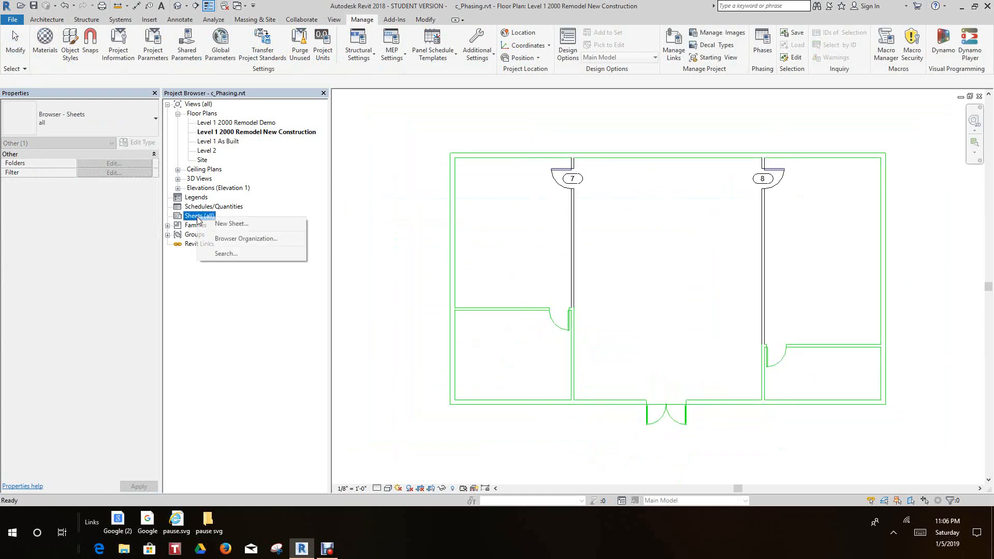
{"action": "left_click", "coordinate": [245, 226]}
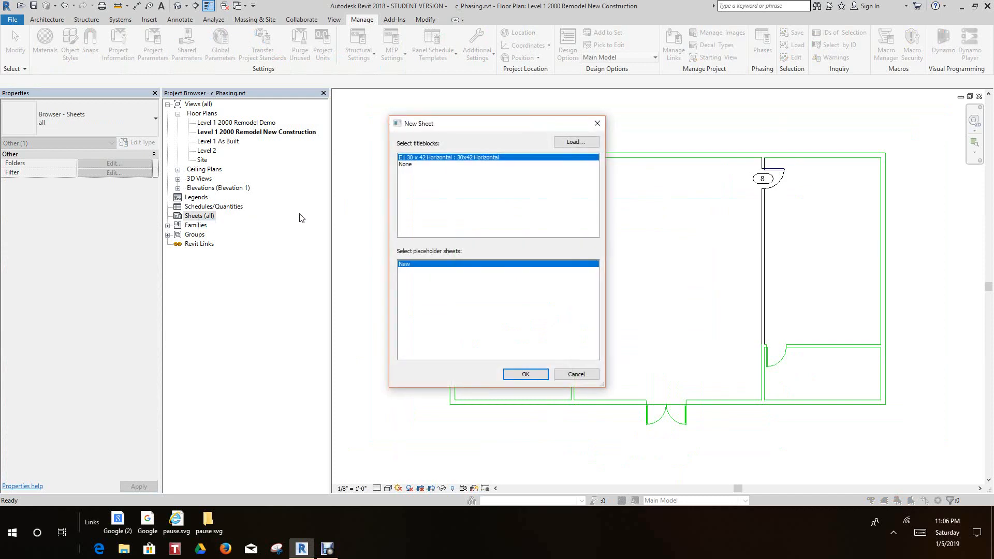
{"action": "left_click", "coordinate": [575, 142]}
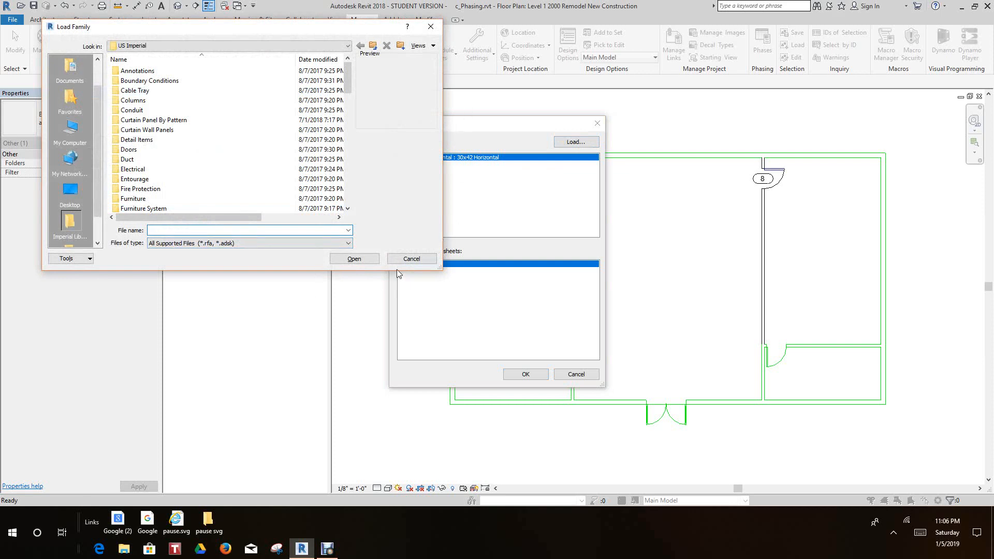
{"action": "left_click", "coordinate": [408, 258]}
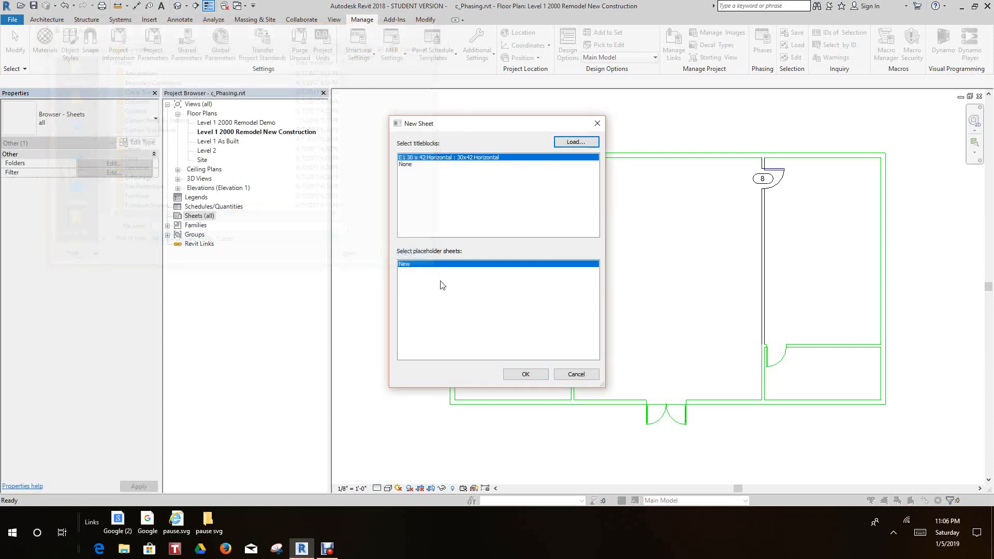
{"action": "left_click", "coordinate": [532, 377]}
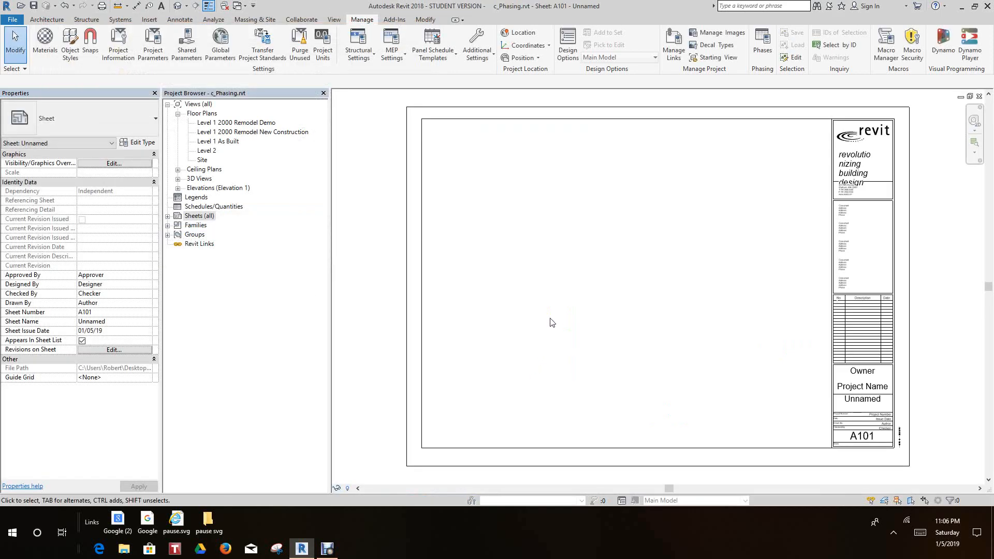
- Place the Level 1 As Built floor plan in the upper-left corner of the new sheet
{"action": "mouse_move", "coordinate": [550, 318]}
{"action": "middle_mouse_down"}
{"action": "mouse_move", "coordinate": [545, 334]}
{"action": "mouse_move", "coordinate": [550, 324]}
{"action": "middle_mouse_up"}
{"action": "scroll", "coordinate": [548, 321], "scroll_direction": "down", "scroll_amount": 1}
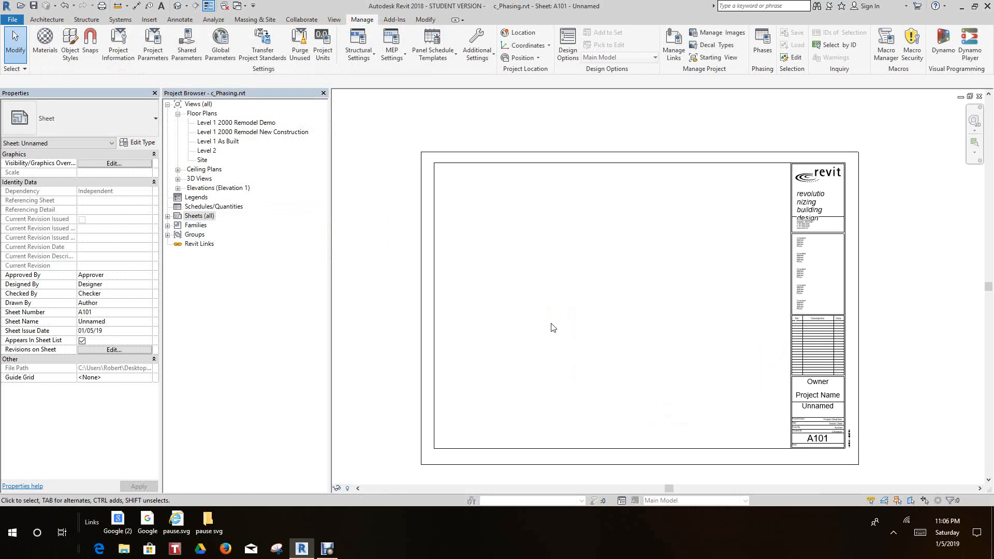
{"action": "left_click", "coordinate": [216, 143]}
{"action": "left_click_drag", "start_coordinate": [237, 184], "coordinate": [516, 218]}
{"action": "left_click", "coordinate": [510, 218]}
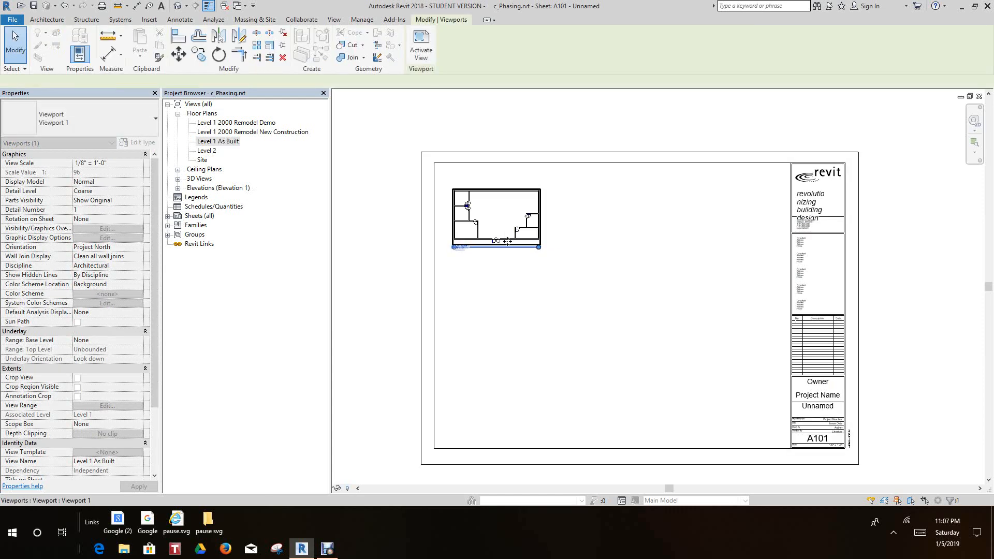
- Place the Level 1 2000 Remodel Demo plan on the sheet beside the As Built plan, aligned with it horizontally
{"action": "scroll", "coordinate": [517, 274], "scroll_direction": "up", "scroll_amount": 3}
{"action": "scroll", "coordinate": [533, 282], "scroll_direction": "down", "scroll_amount": 2}
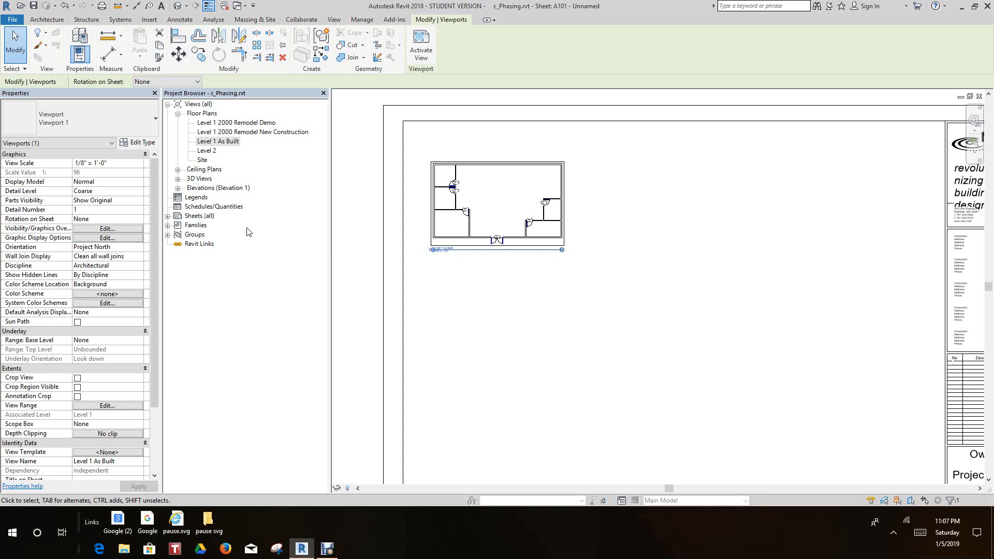
{"action": "left_click", "coordinate": [243, 123]}
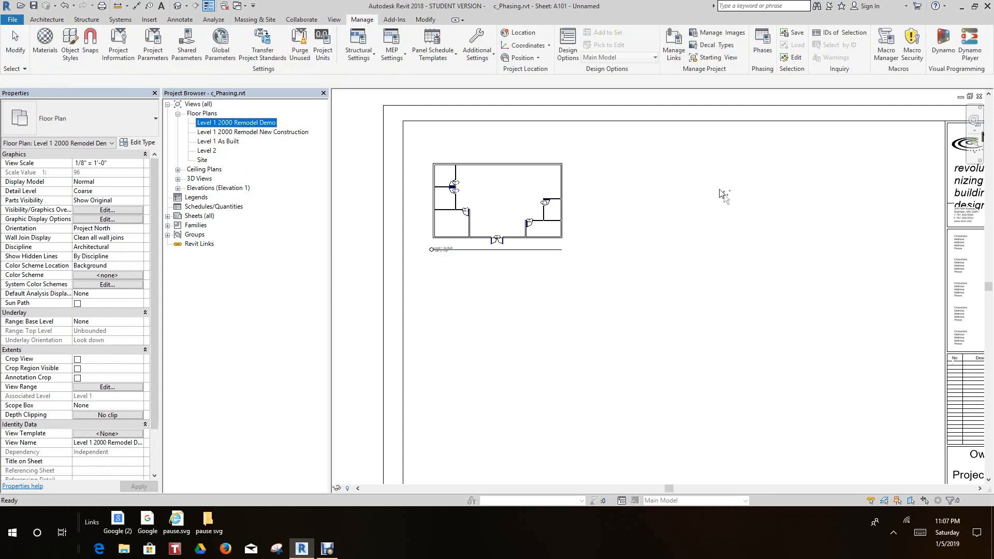
{"action": "left_click_drag", "start_coordinate": [723, 196], "coordinate": [720, 194]}
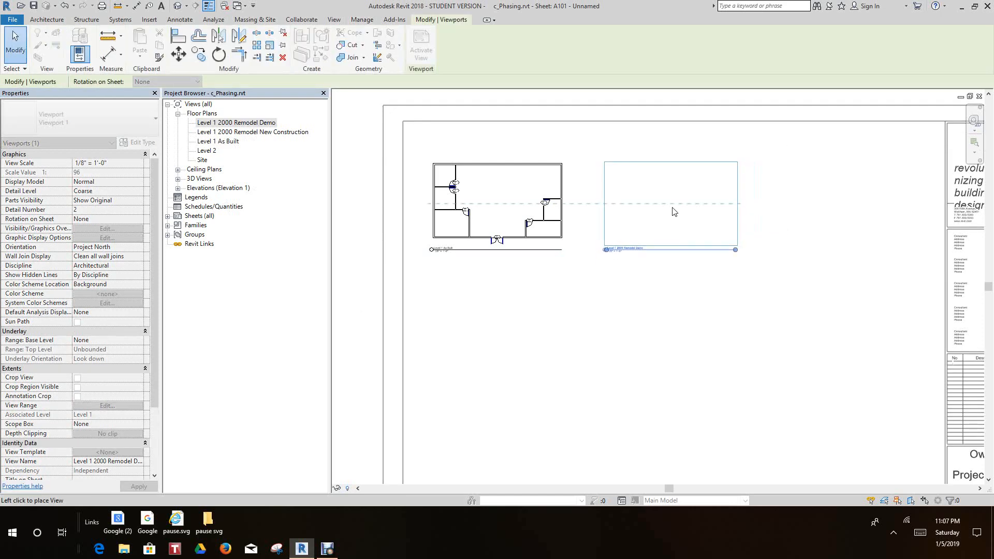
{"action": "left_click", "coordinate": [673, 210]}
- Place the Level 1 2000 Remodel New Construction plan between the Demo plan and the titleblock, aligned with the other plans
{"action": "middle_click_drag", "start_coordinate": [637, 326], "coordinate": [535, 292]}
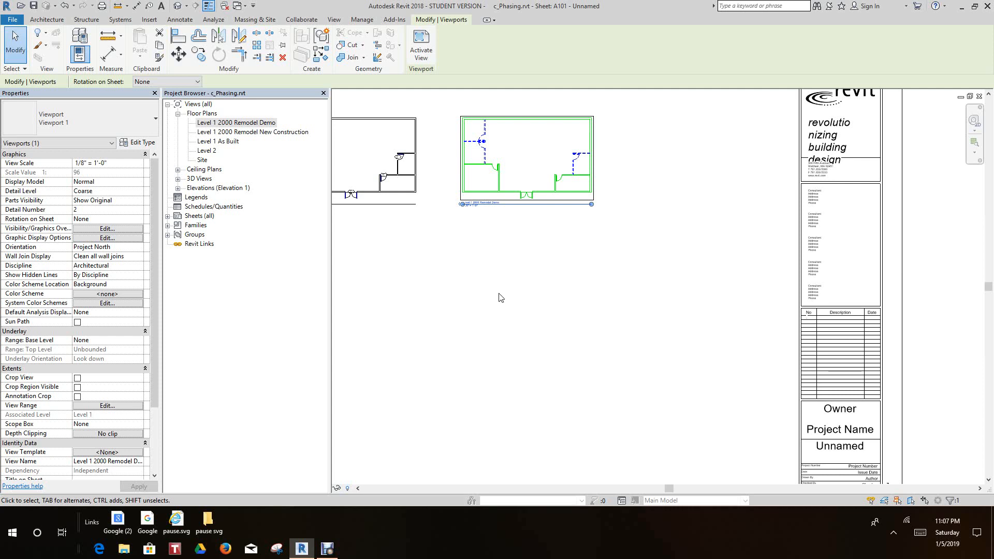
{"action": "left_click", "coordinate": [252, 132]}
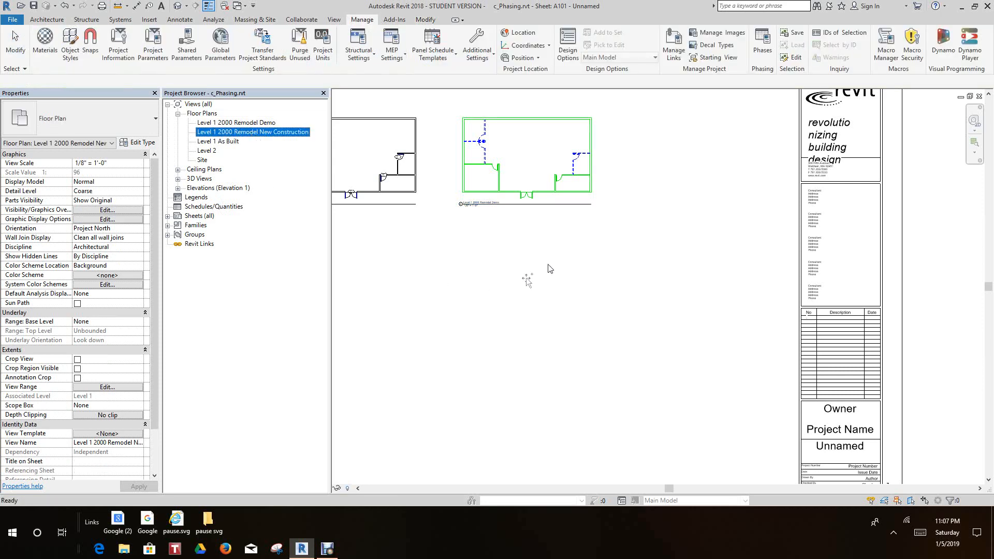
{"action": "left_click_drag", "start_coordinate": [550, 269], "coordinate": [696, 179]}
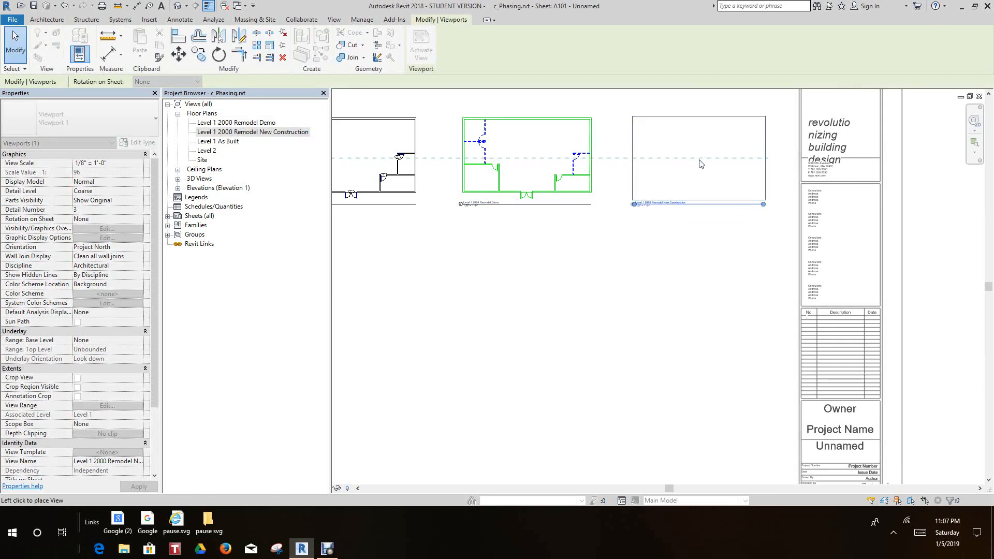
{"action": "left_click", "coordinate": [699, 164]}
{"action": "left_click", "coordinate": [666, 267]}
- Examine the three plans on the sheet, comparing how existing, demolished and new elements are drawn in each phase
{"action": "scroll", "coordinate": [666, 267], "scroll_direction": "down", "scroll_amount": 2}
{"action": "middle_click_drag", "start_coordinate": [696, 269], "coordinate": [712, 275]}
{"action": "scroll", "coordinate": [738, 98], "scroll_direction": "up", "scroll_amount": 2}
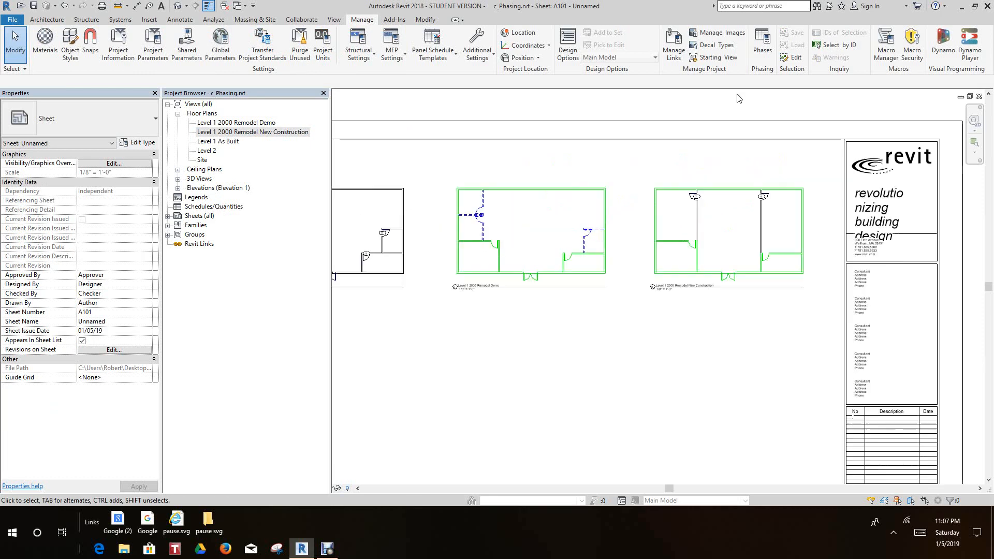
{"action": "scroll", "coordinate": [719, 133], "scroll_direction": "up", "scroll_amount": 3}
{"action": "scroll", "coordinate": [698, 262], "scroll_direction": "down", "scroll_amount": 1}
{"action": "middle_click_drag", "start_coordinate": [686, 265], "coordinate": [682, 203]}
{"action": "scroll", "coordinate": [705, 269], "scroll_direction": "down", "scroll_amount": 1}
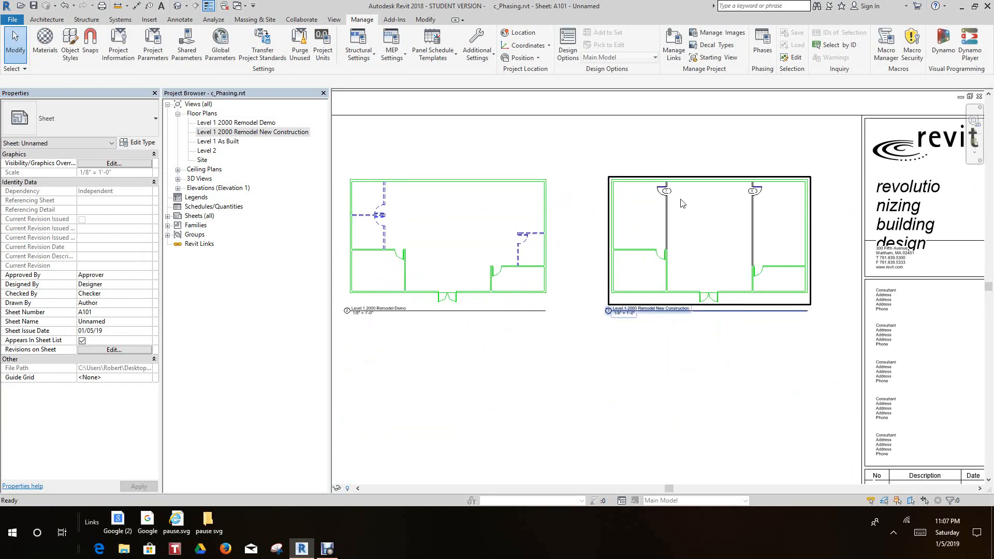
{"action": "scroll", "coordinate": [683, 207], "scroll_direction": "down", "scroll_amount": 2}
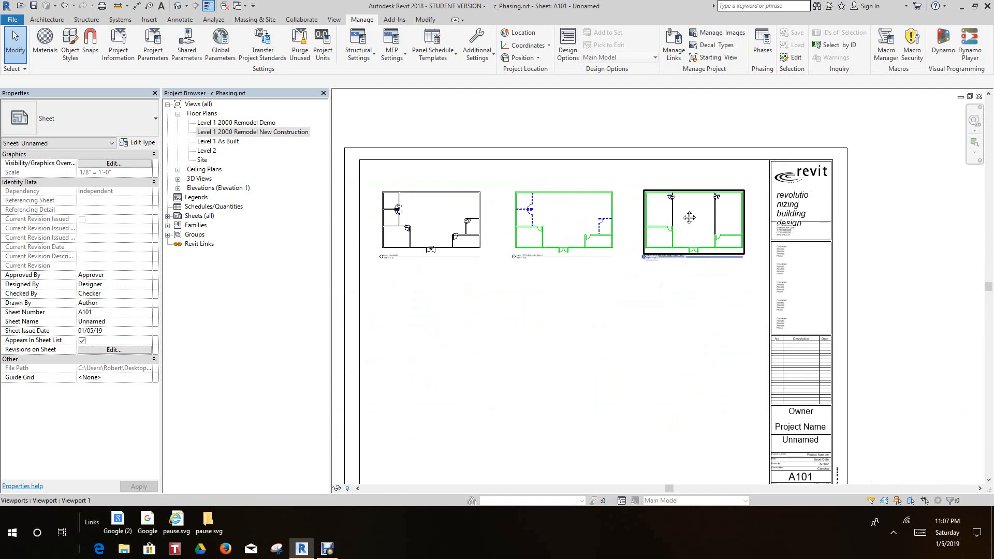
{"action": "scroll", "coordinate": [689, 218], "scroll_direction": "down", "scroll_amount": 3}
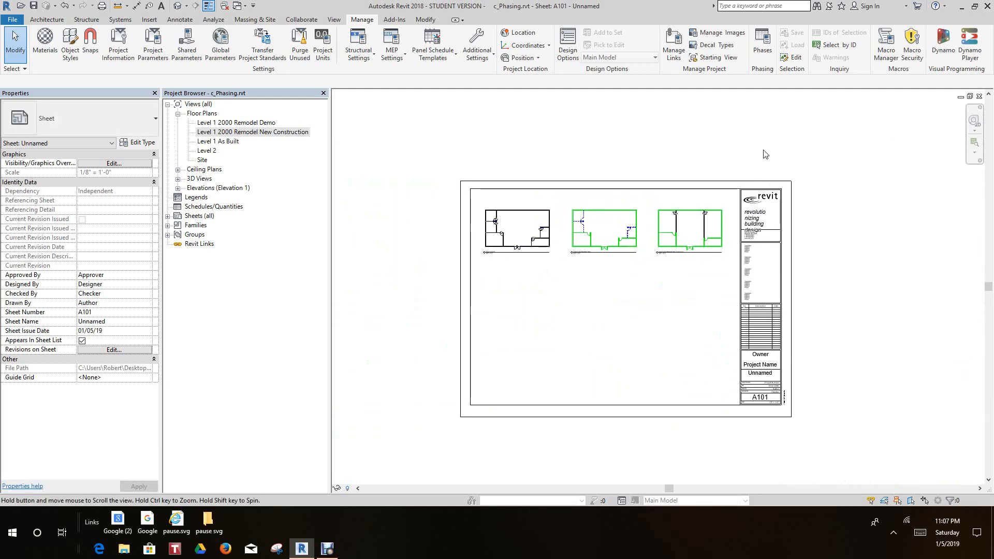
{"action": "scroll", "coordinate": [564, 323], "scroll_direction": "up", "scroll_amount": 2}
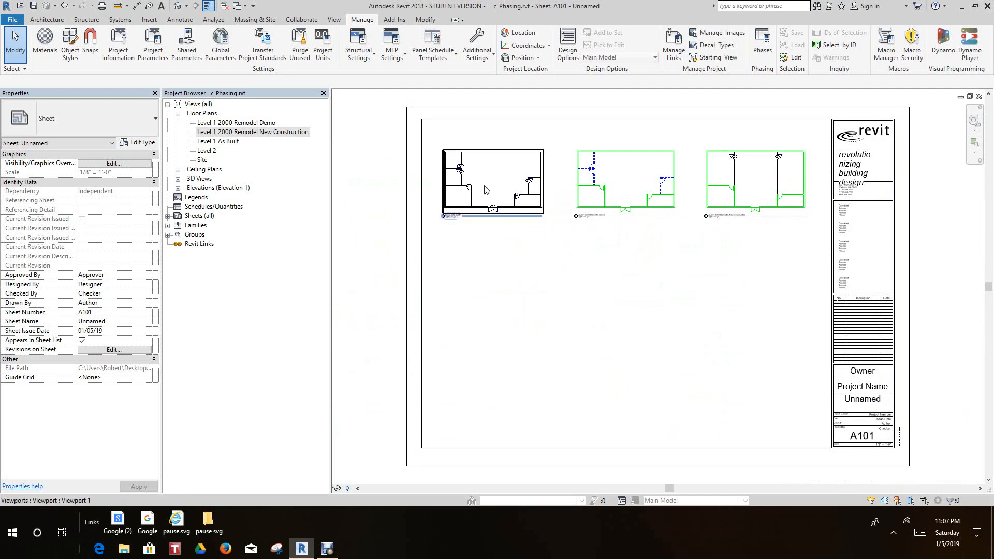
{"action": "scroll", "coordinate": [484, 194], "scroll_direction": "up", "scroll_amount": 3}
{"action": "scroll", "coordinate": [486, 201], "scroll_direction": "down", "scroll_amount": 2}
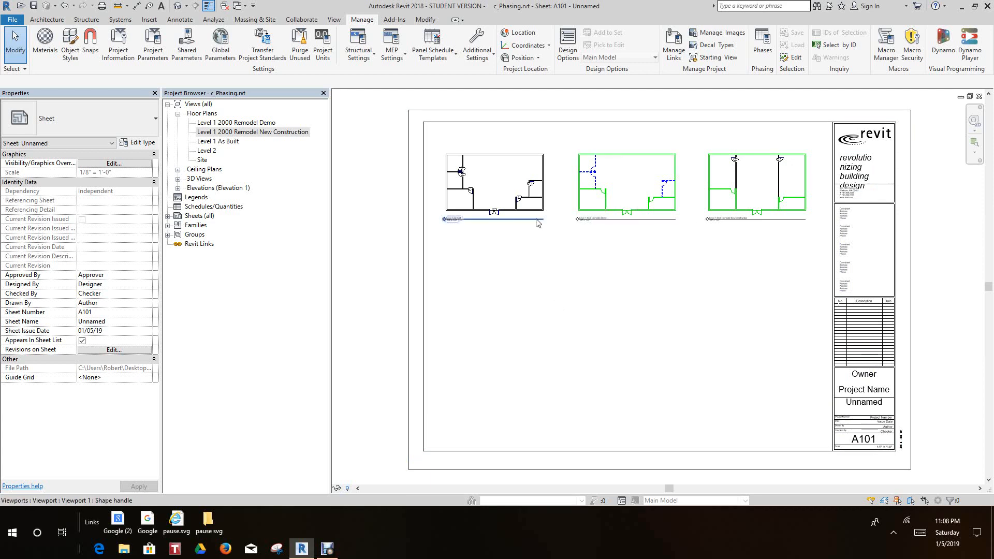
{"action": "scroll", "coordinate": [688, 147], "scroll_direction": "up", "scroll_amount": 2}
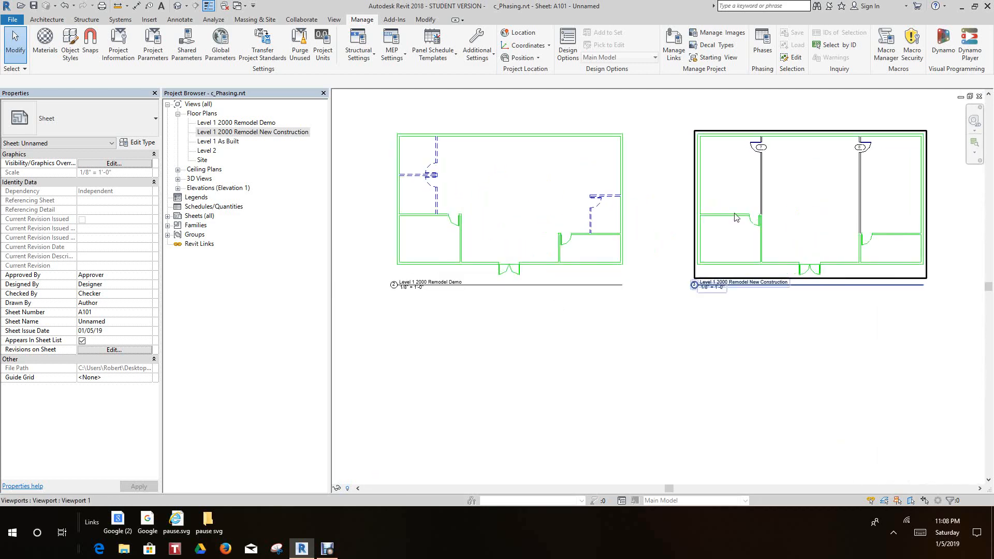
{"action": "scroll", "coordinate": [518, 248], "scroll_direction": "down", "scroll_amount": 4}
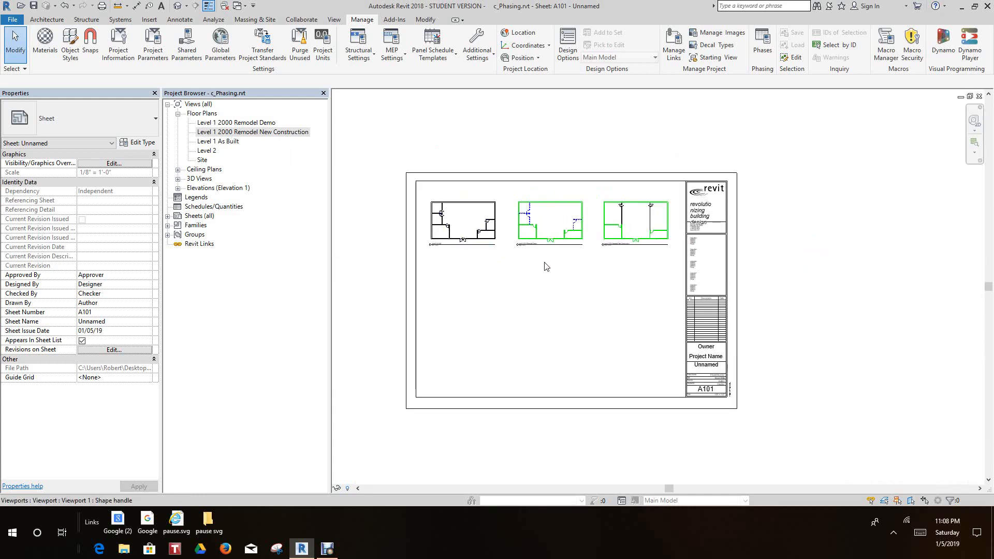
{"action": "scroll", "coordinate": [603, 435], "scroll_direction": "down", "scroll_amount": 1}
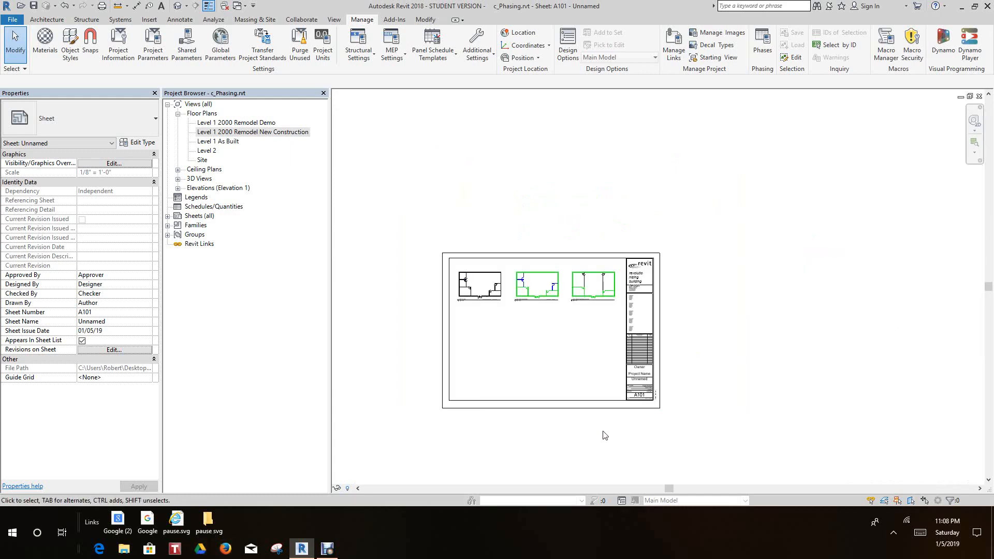
{"action": "scroll", "coordinate": [603, 435], "scroll_direction": "up", "scroll_amount": 3}
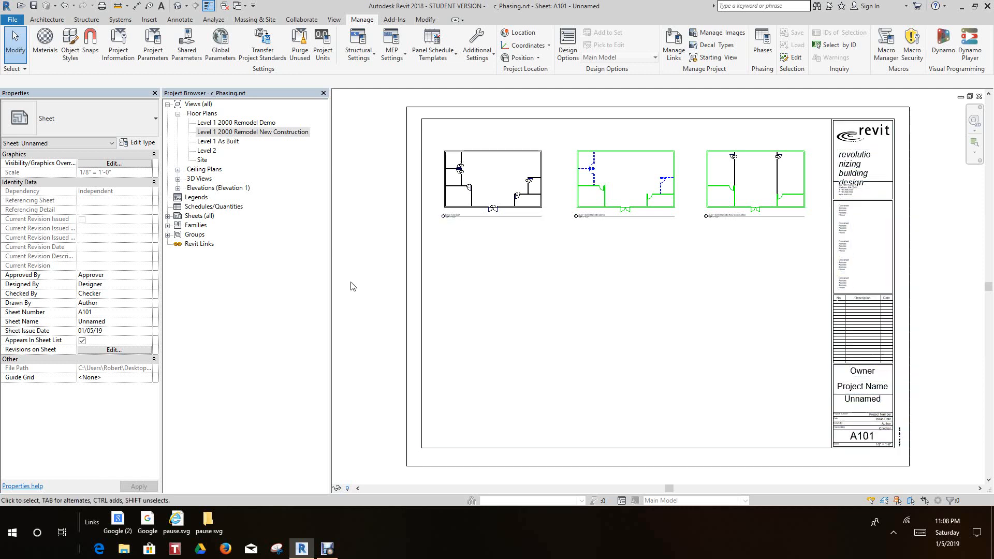
{"action": "left_click", "coordinate": [327, 548]}
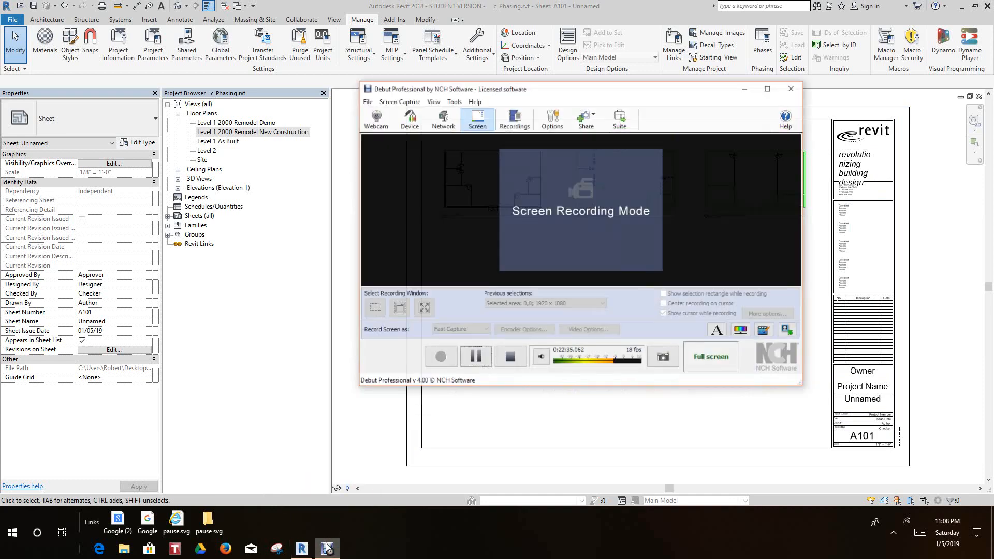